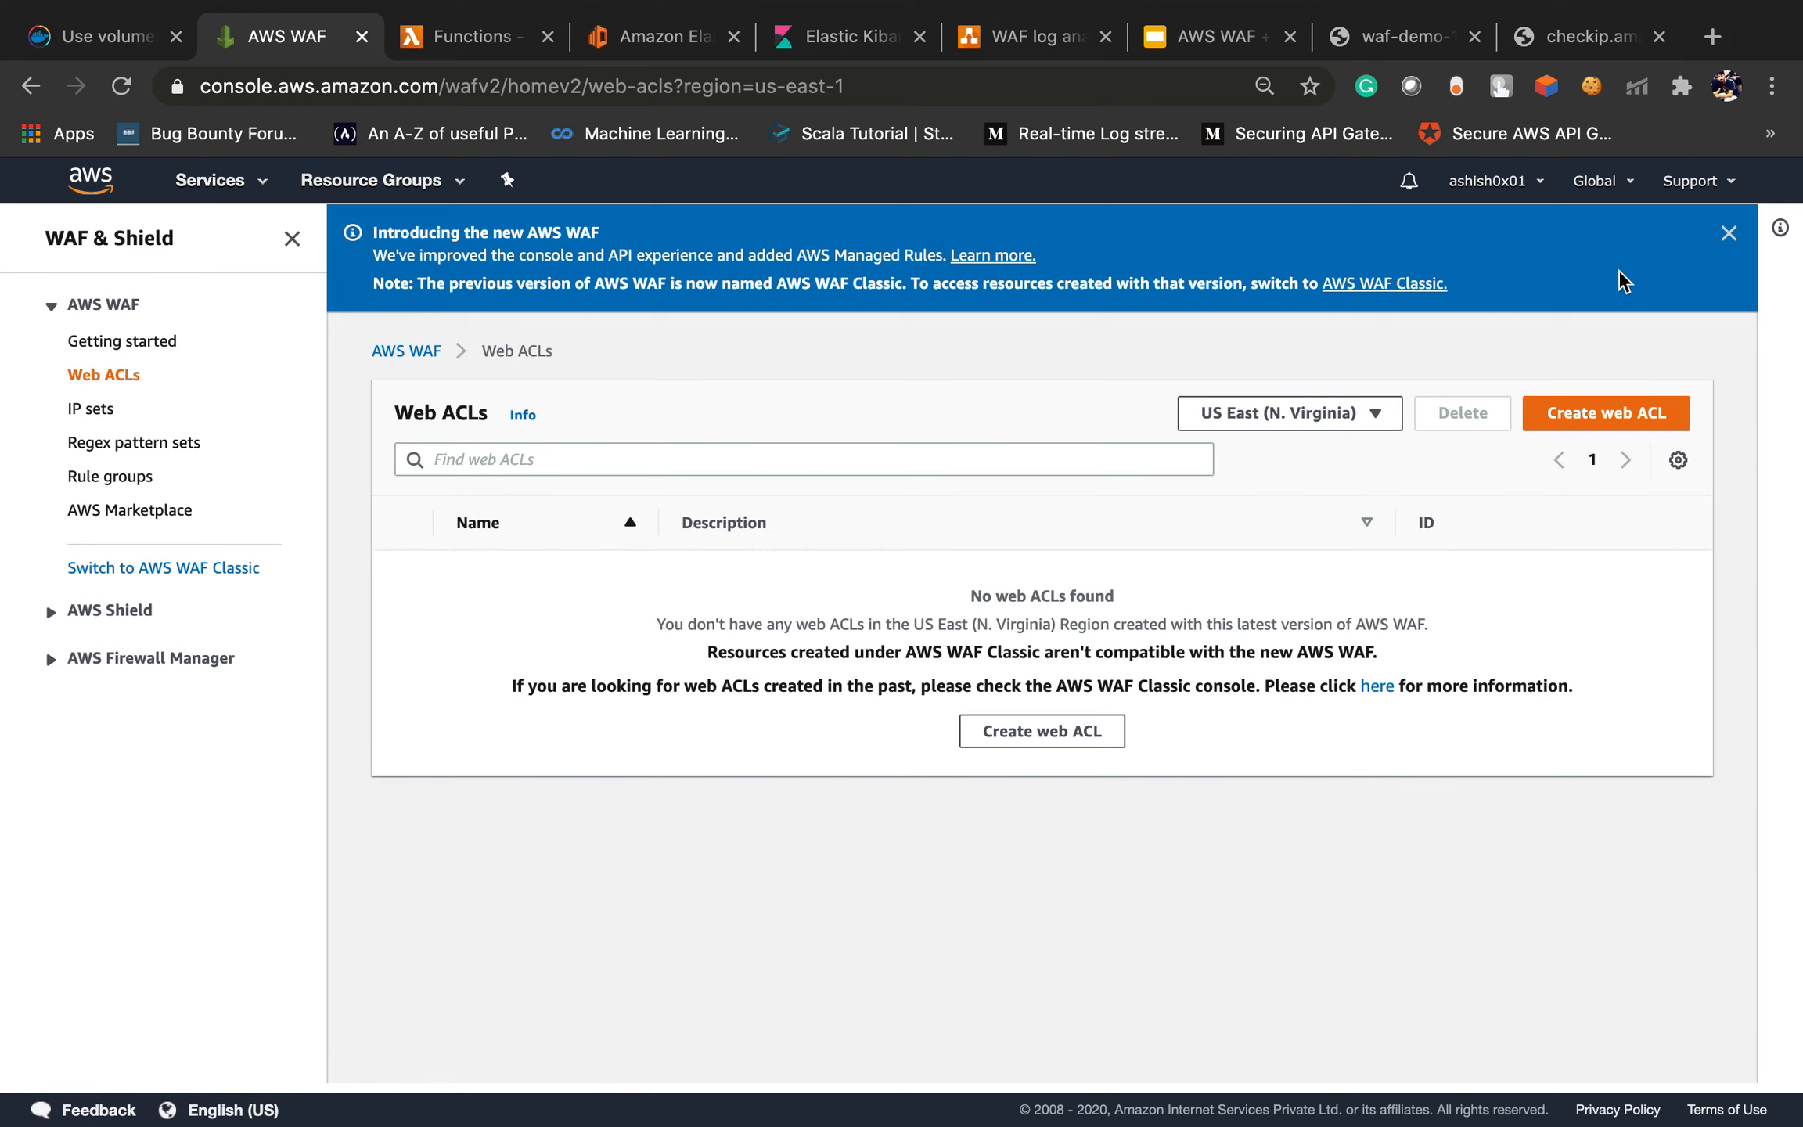
Dismiss the new AWS WAF announcement and switch the web ACL list to the US East (Ohio) region
{"action": "left_click", "coordinate": [1728, 233]}
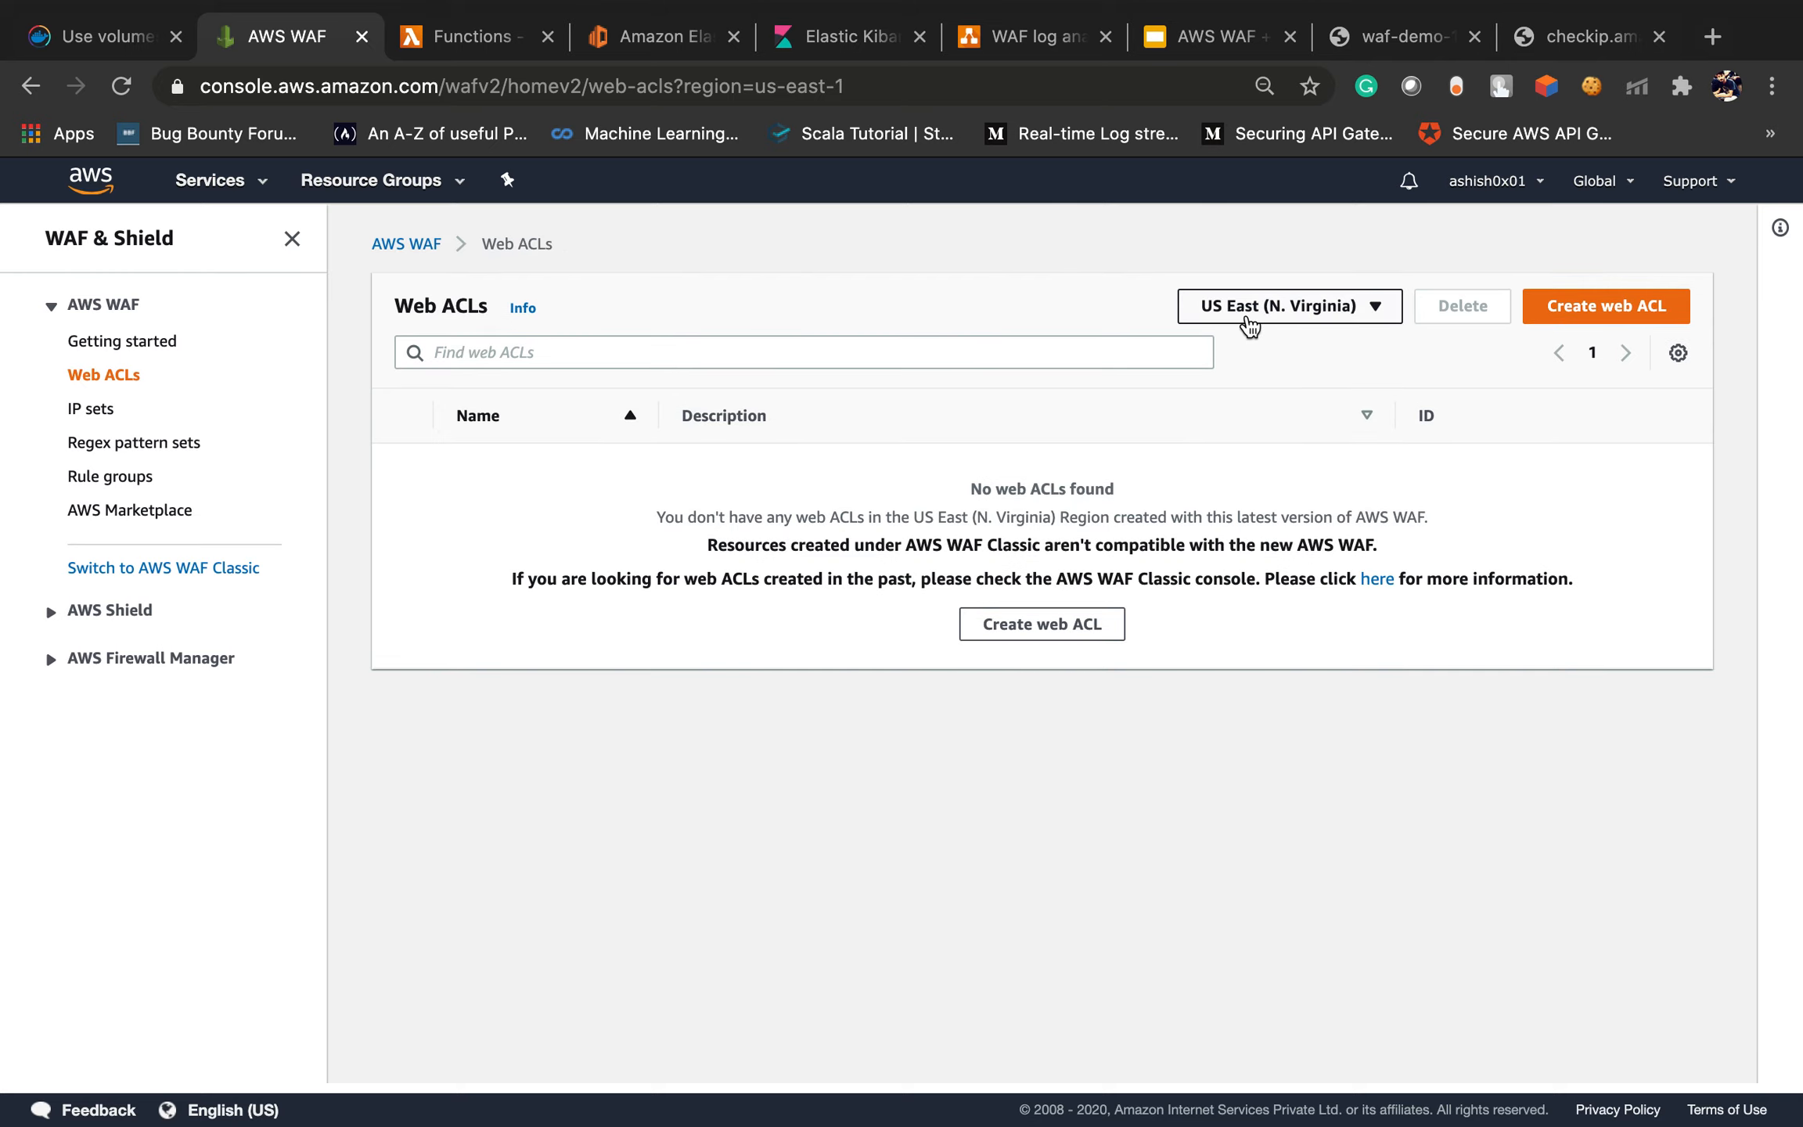
{"action": "left_click", "coordinate": [1251, 313]}
{"action": "left_click", "coordinate": [1262, 414]}
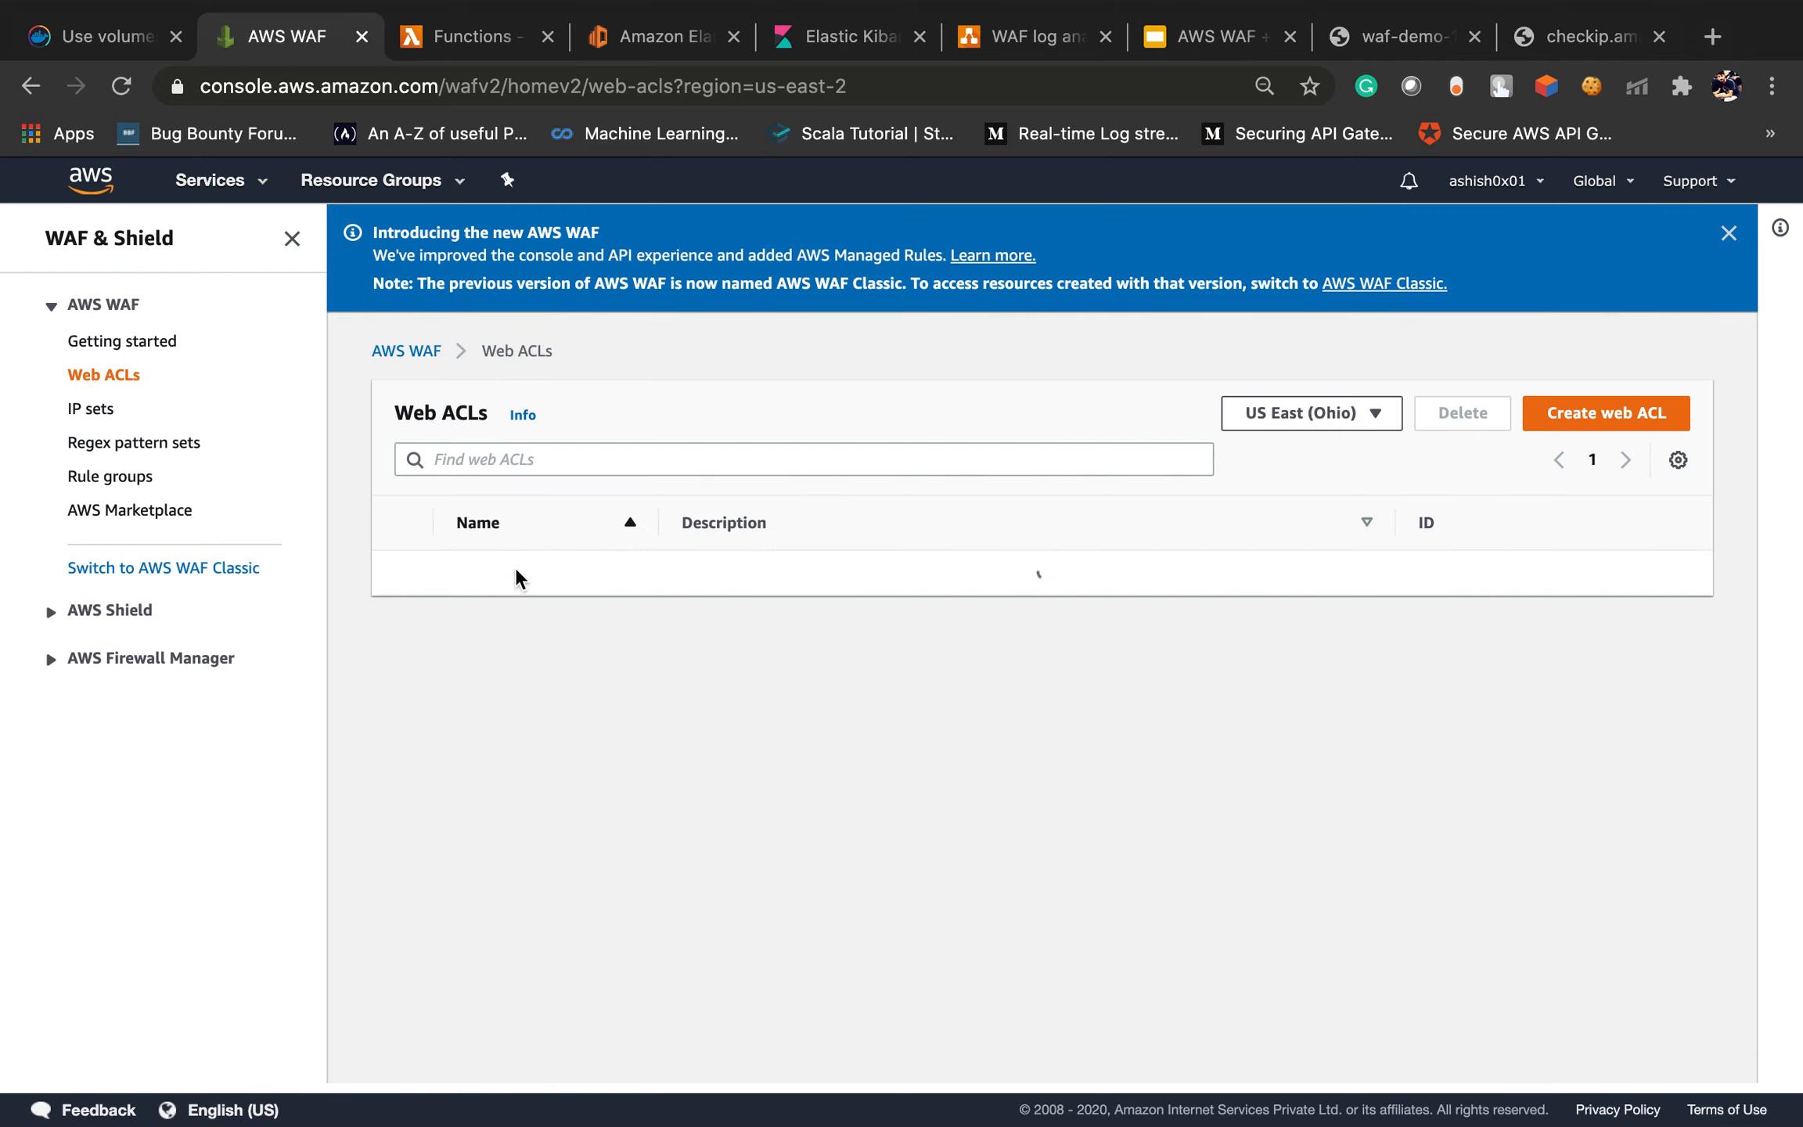
Open the logging setup of the WAF-demo web ACL and copy the required stream name prefix aws-waf-logs-
{"action": "left_click", "coordinate": [495, 580]}
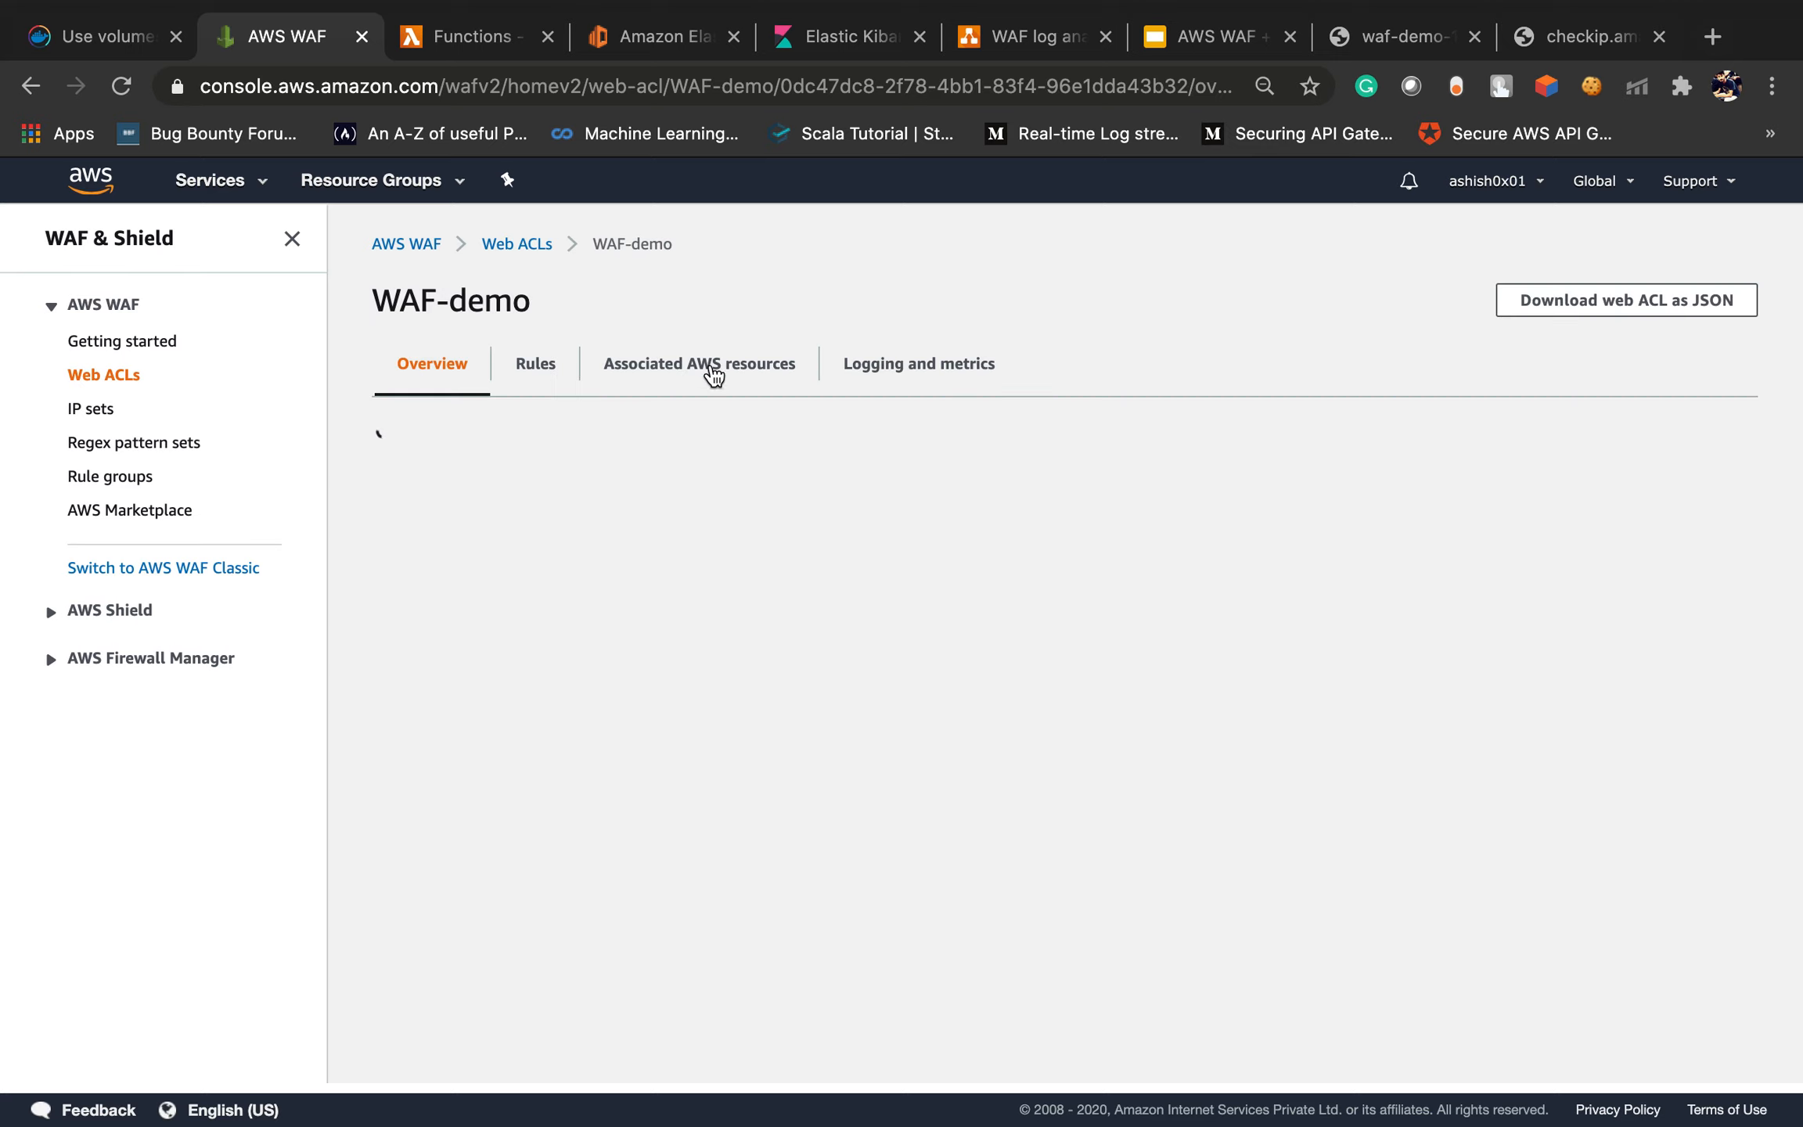
{"action": "left_click", "coordinate": [904, 373]}
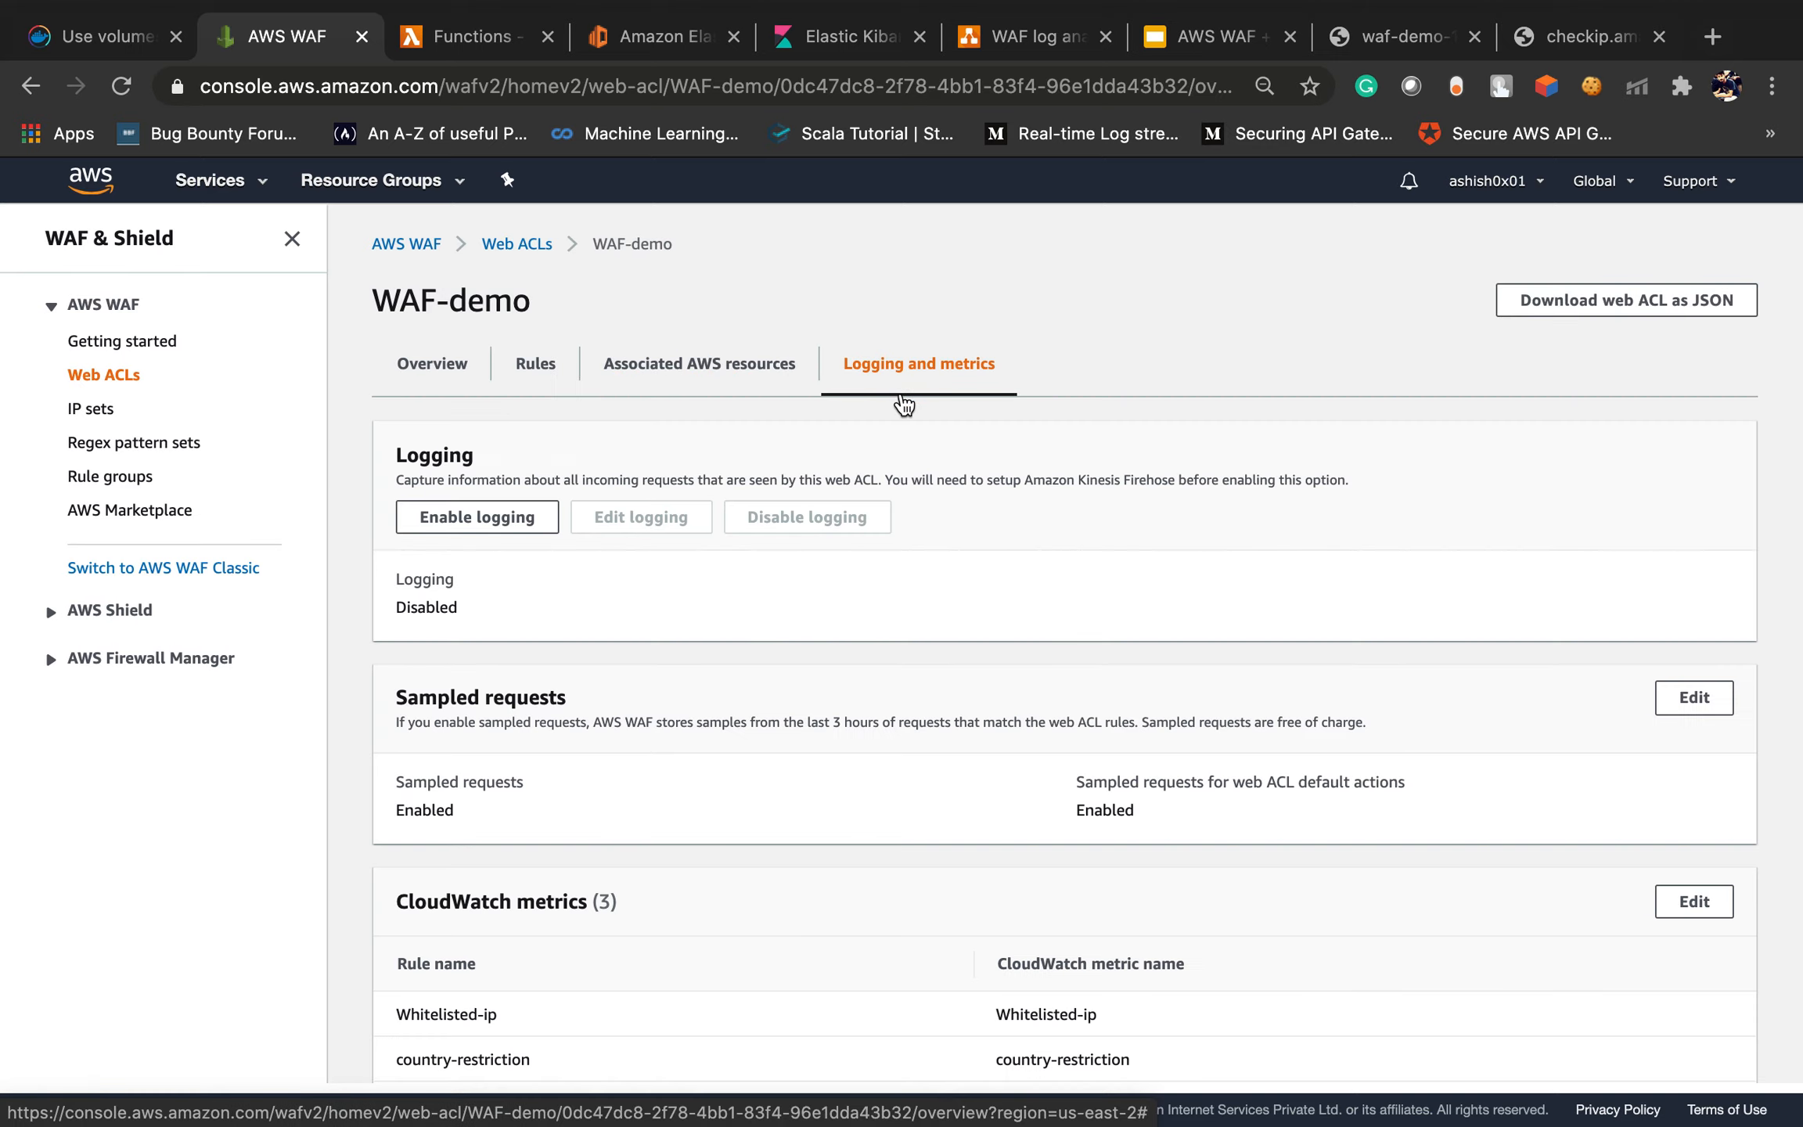
{"action": "left_click", "coordinate": [491, 517]}
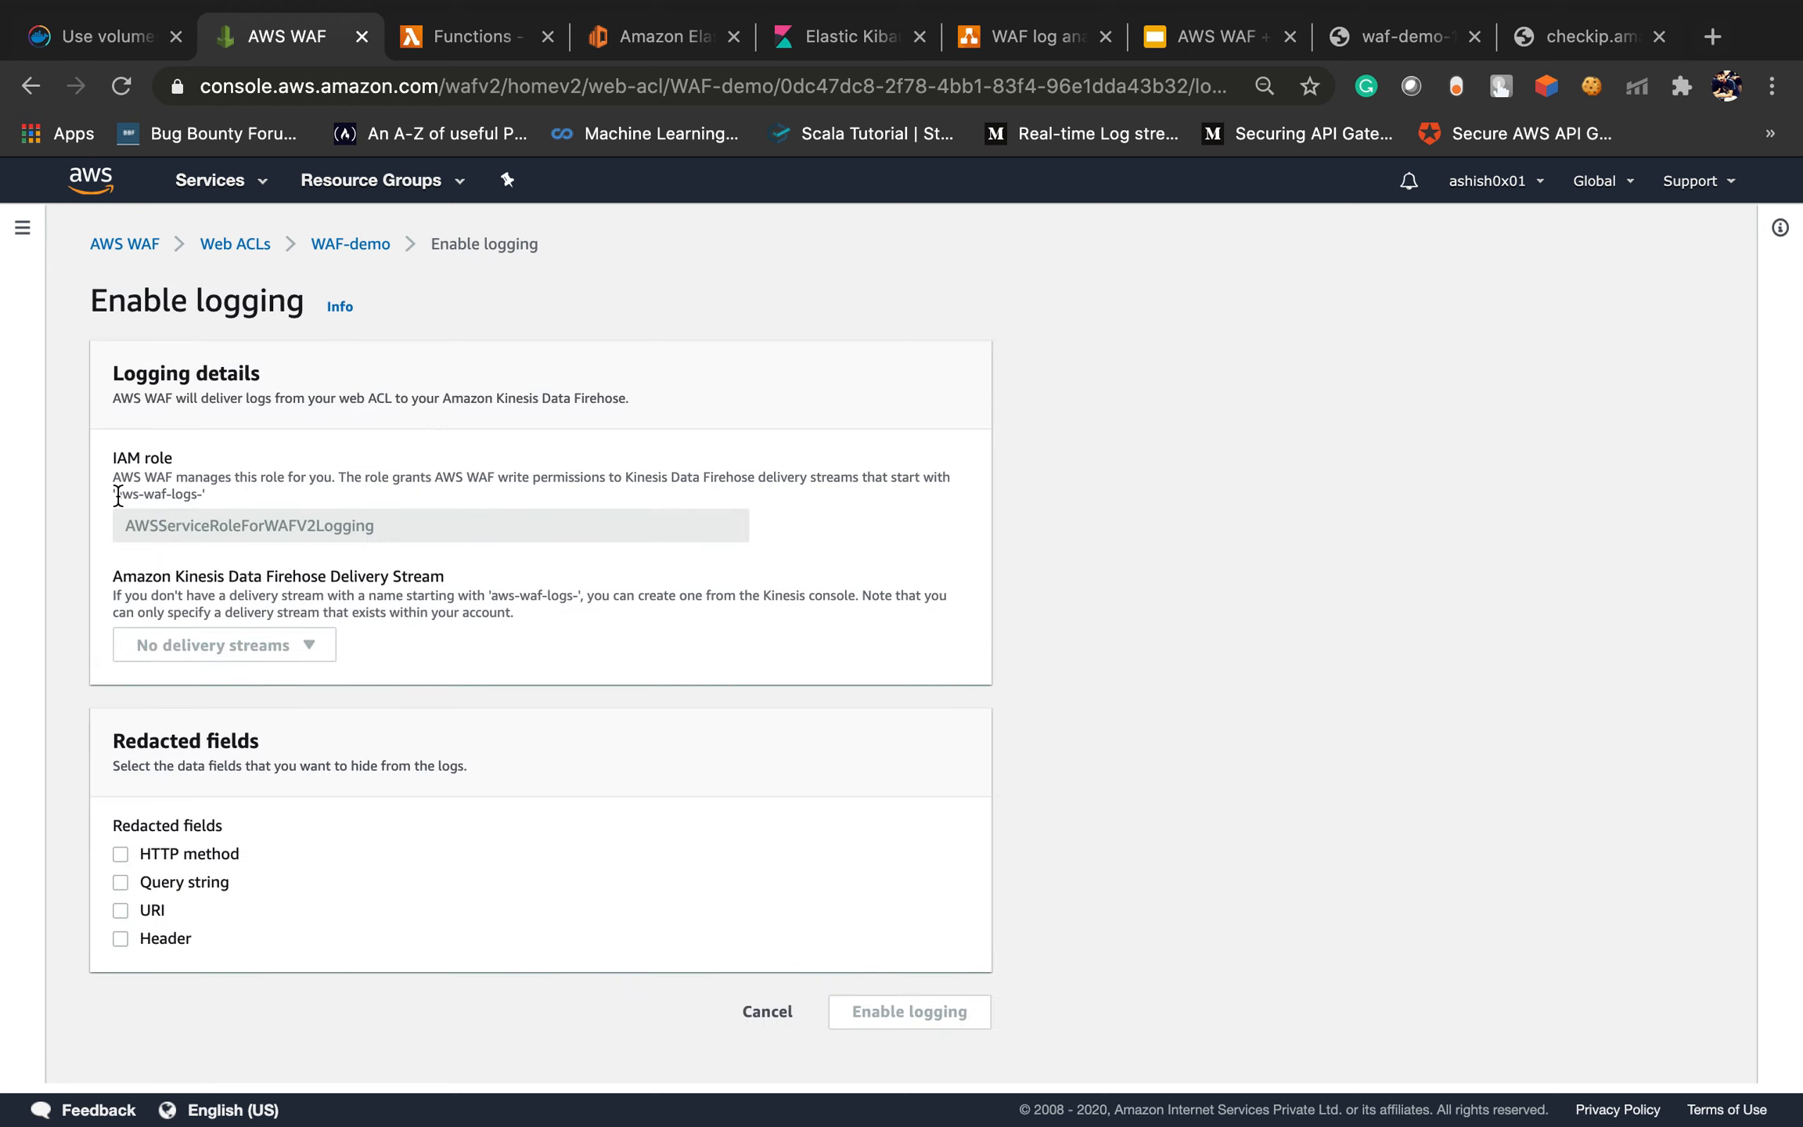
{"action": "left_click_drag", "start_coordinate": [117, 495], "coordinate": [184, 495]}
Search the AWS services for "kine" and open Kinesis in a separate browser tab
{"action": "left_click", "coordinate": [246, 179]}
{"action": "type", "text": "kine"}
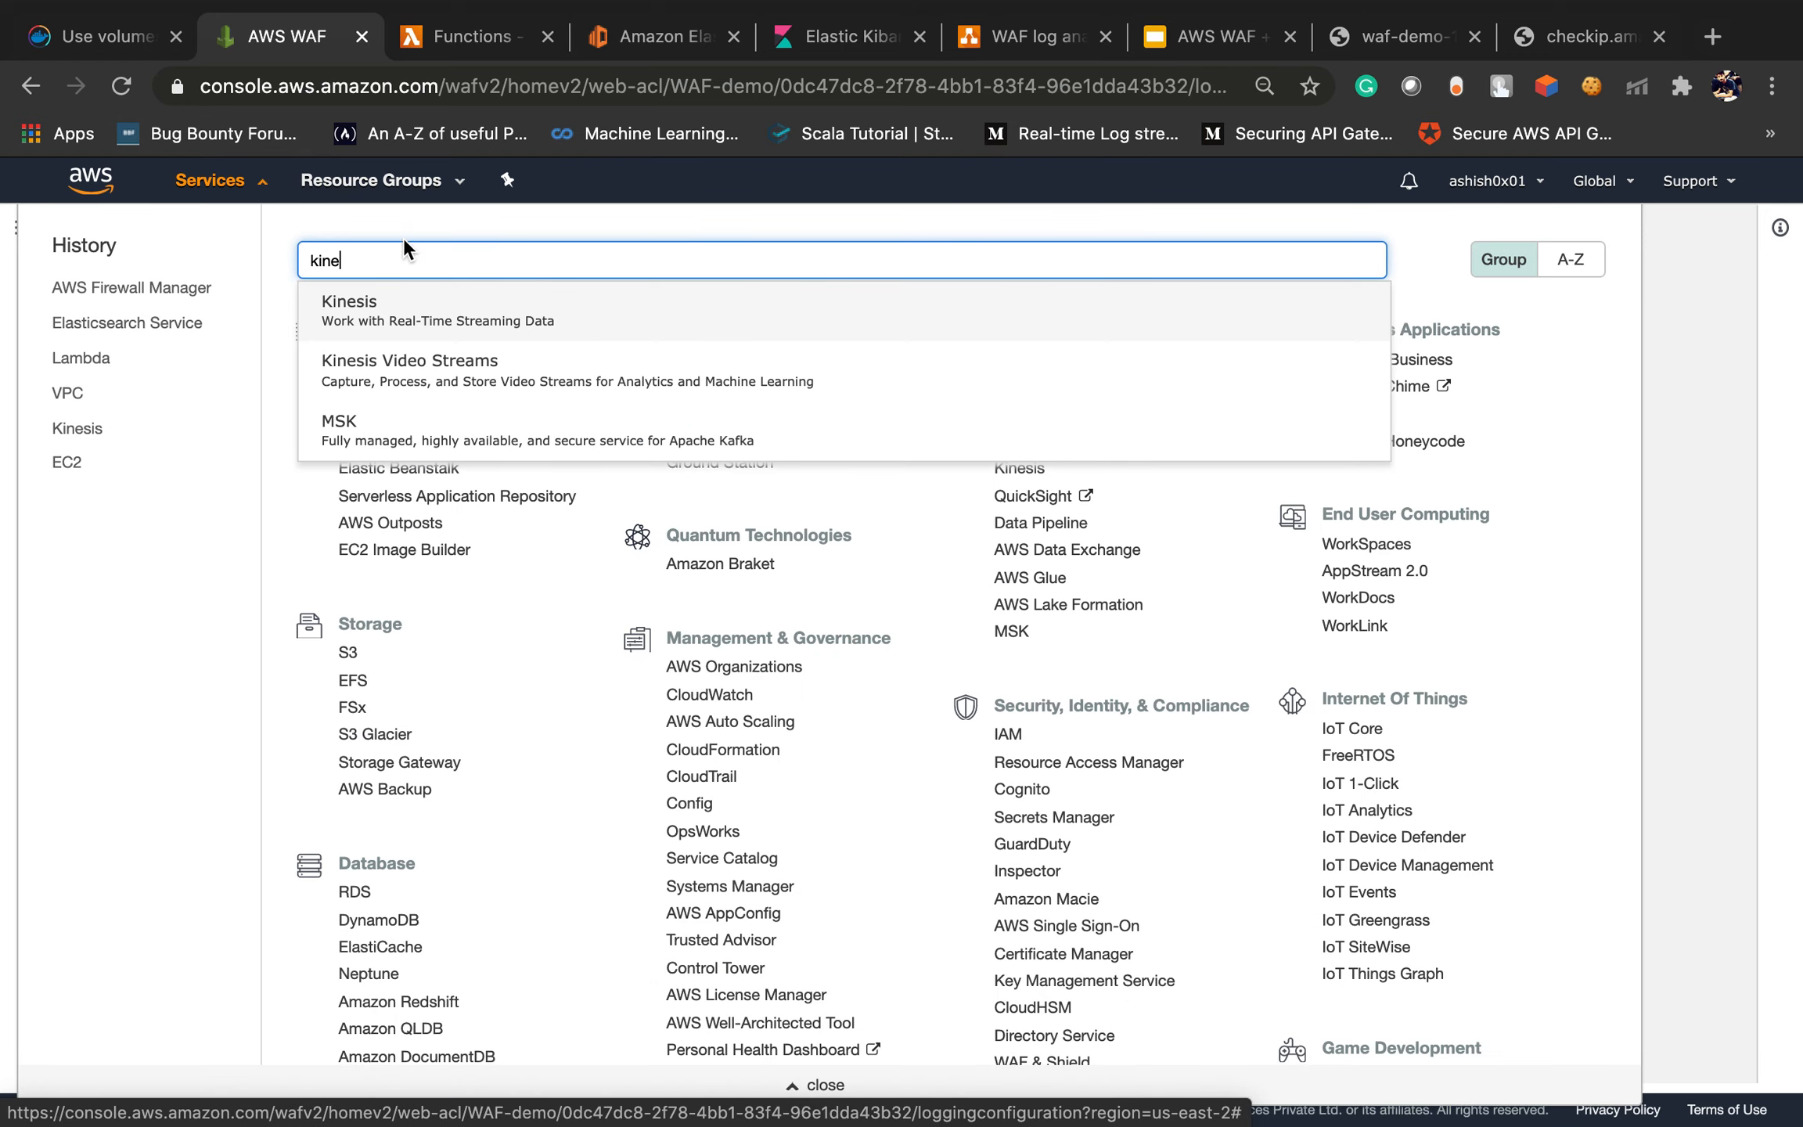
{"action": "right_click", "coordinate": [449, 316]}
{"action": "left_click", "coordinate": [504, 333]}
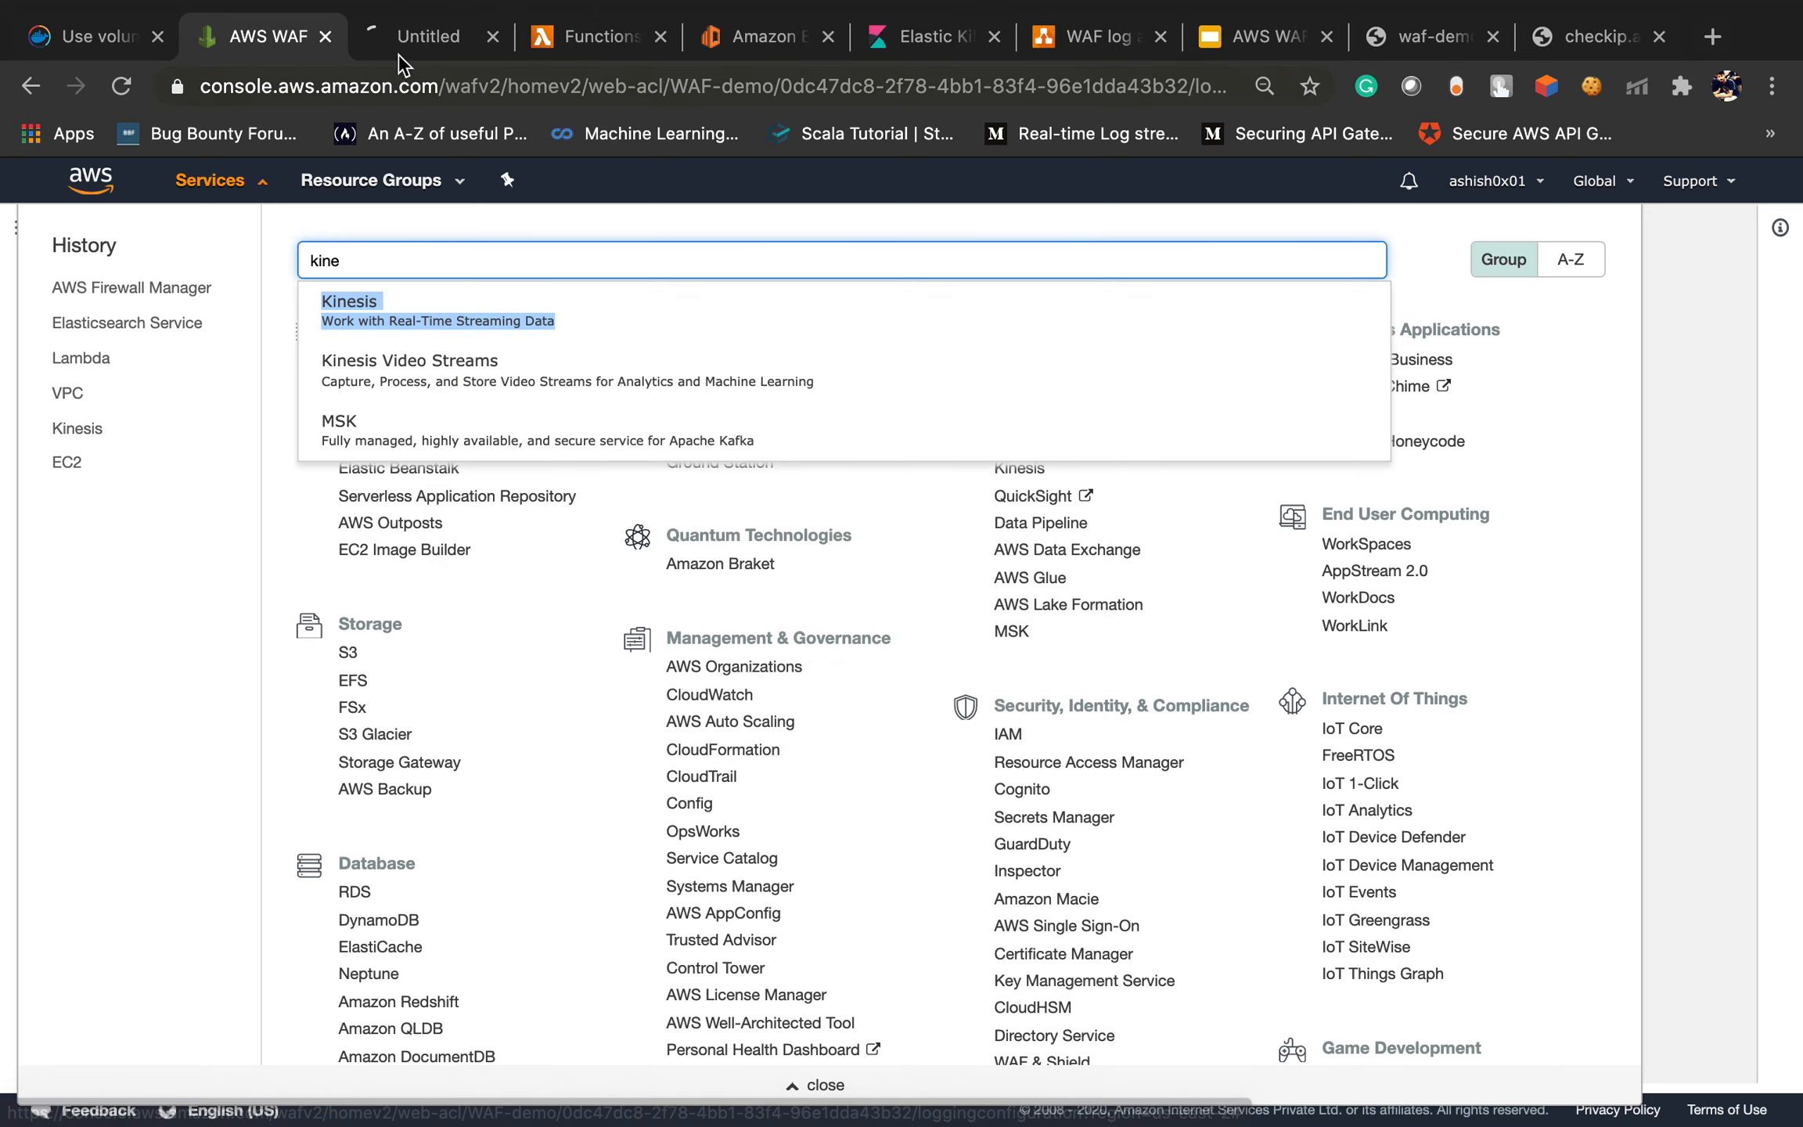
{"action": "left_click", "coordinate": [396, 53]}
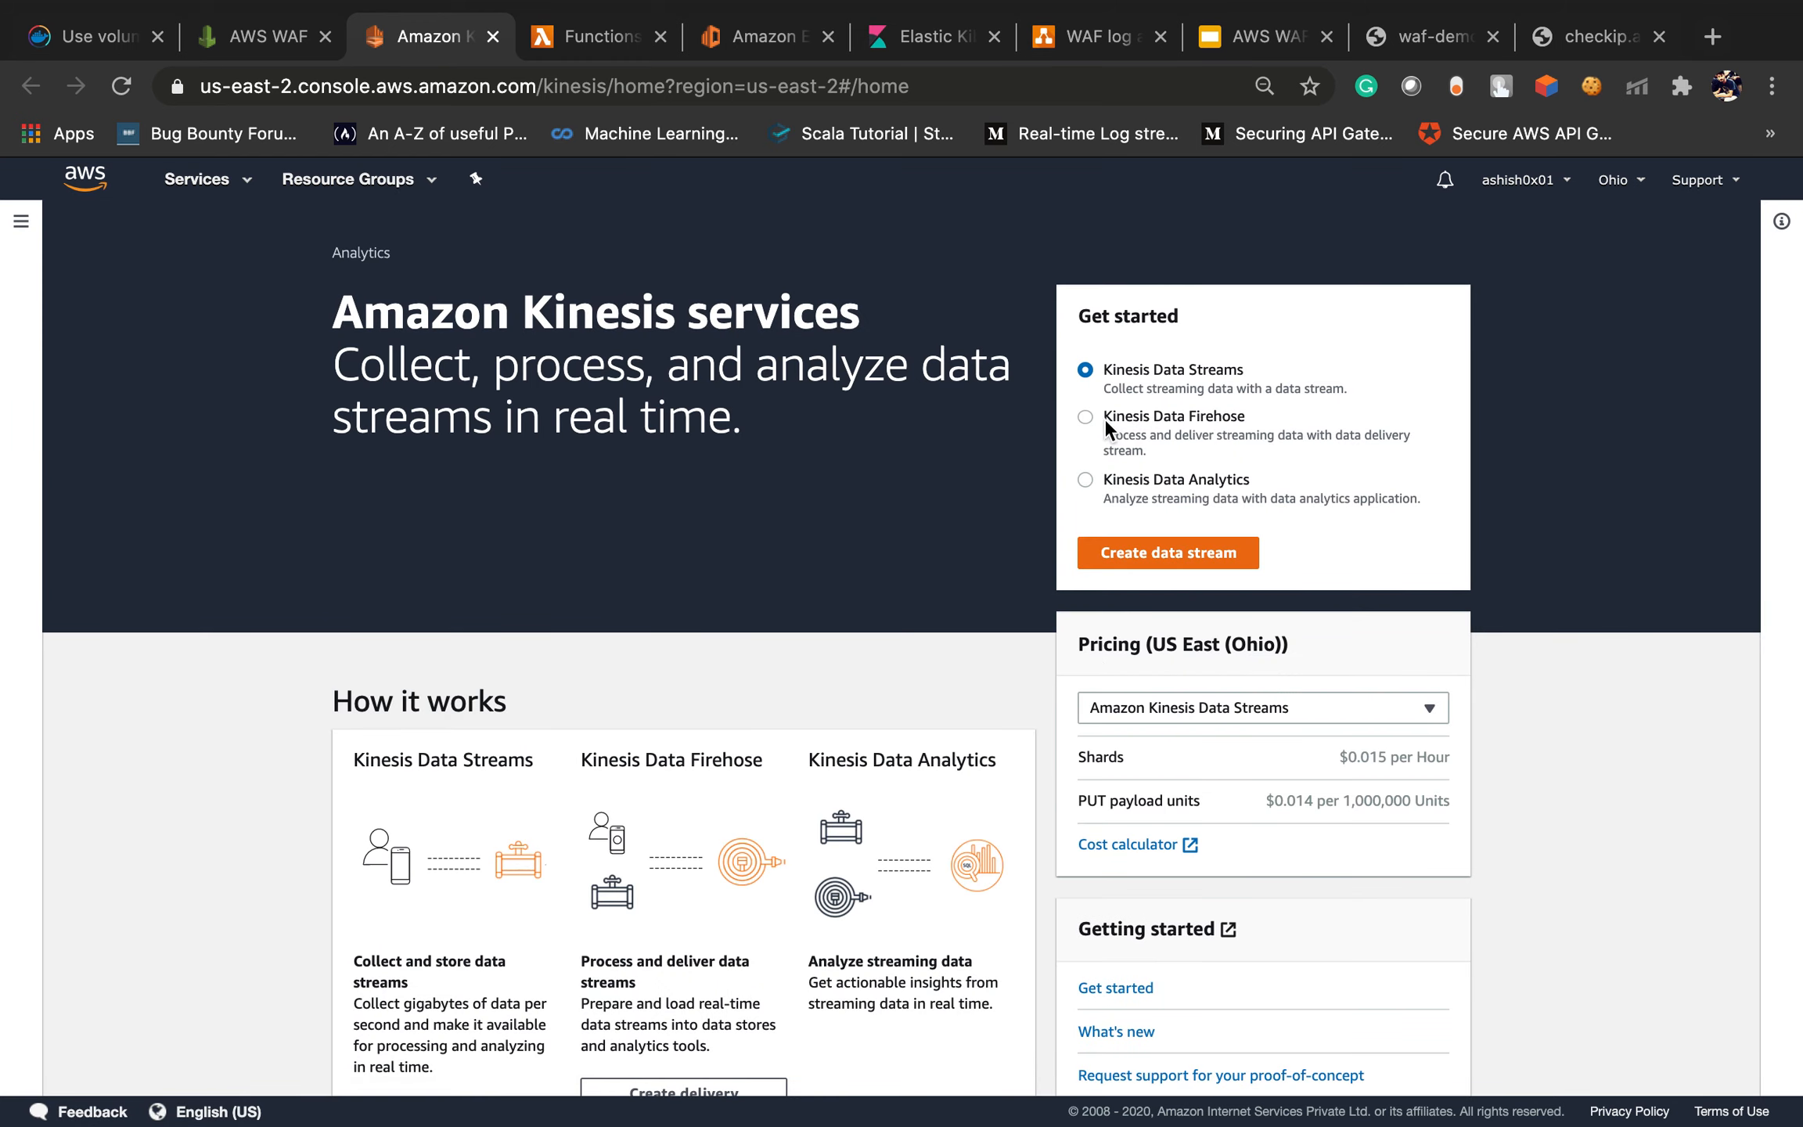
Choose Kinesis Data Firehose, check its US East (Ohio) pricing, and start creating a delivery stream
{"action": "left_click", "coordinate": [1100, 419]}
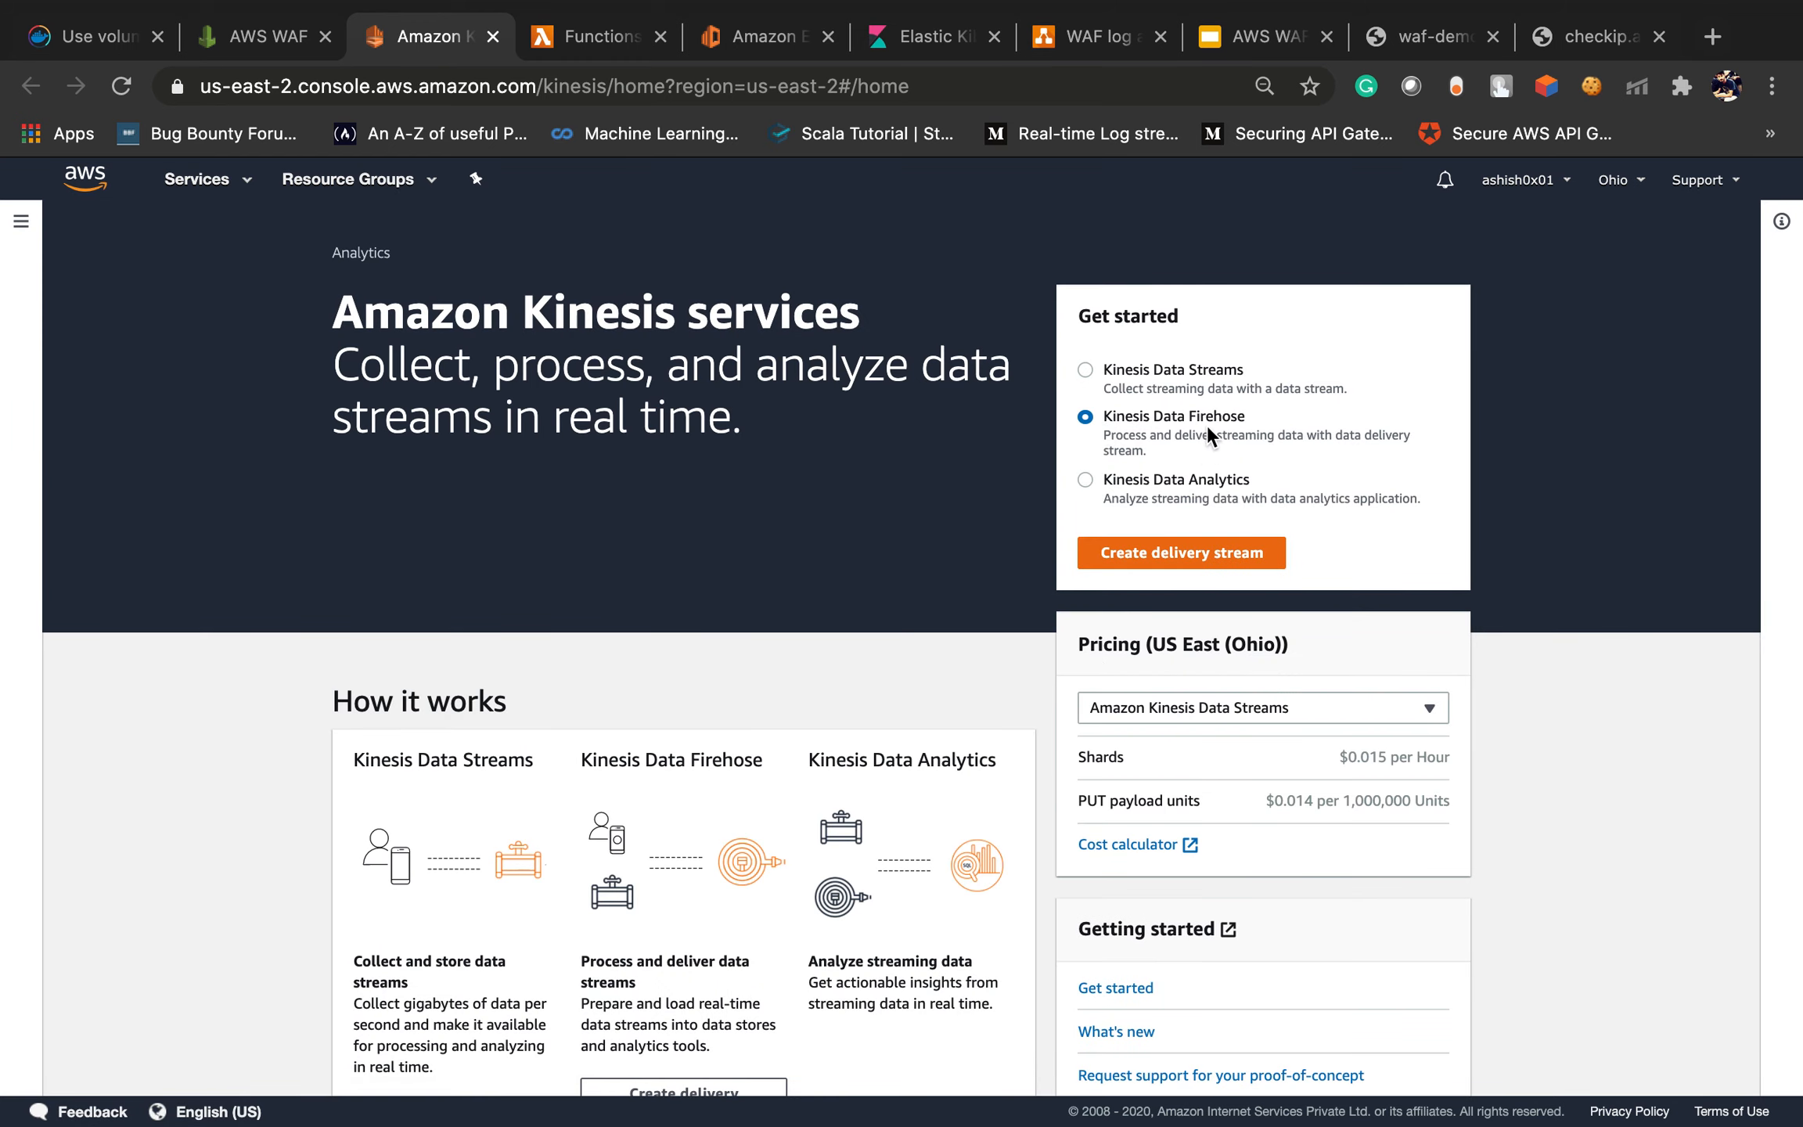
{"action": "scroll", "coordinate": [1207, 430], "scroll_direction": "down", "scroll_amount": 2}
{"action": "left_click", "coordinate": [1285, 602]}
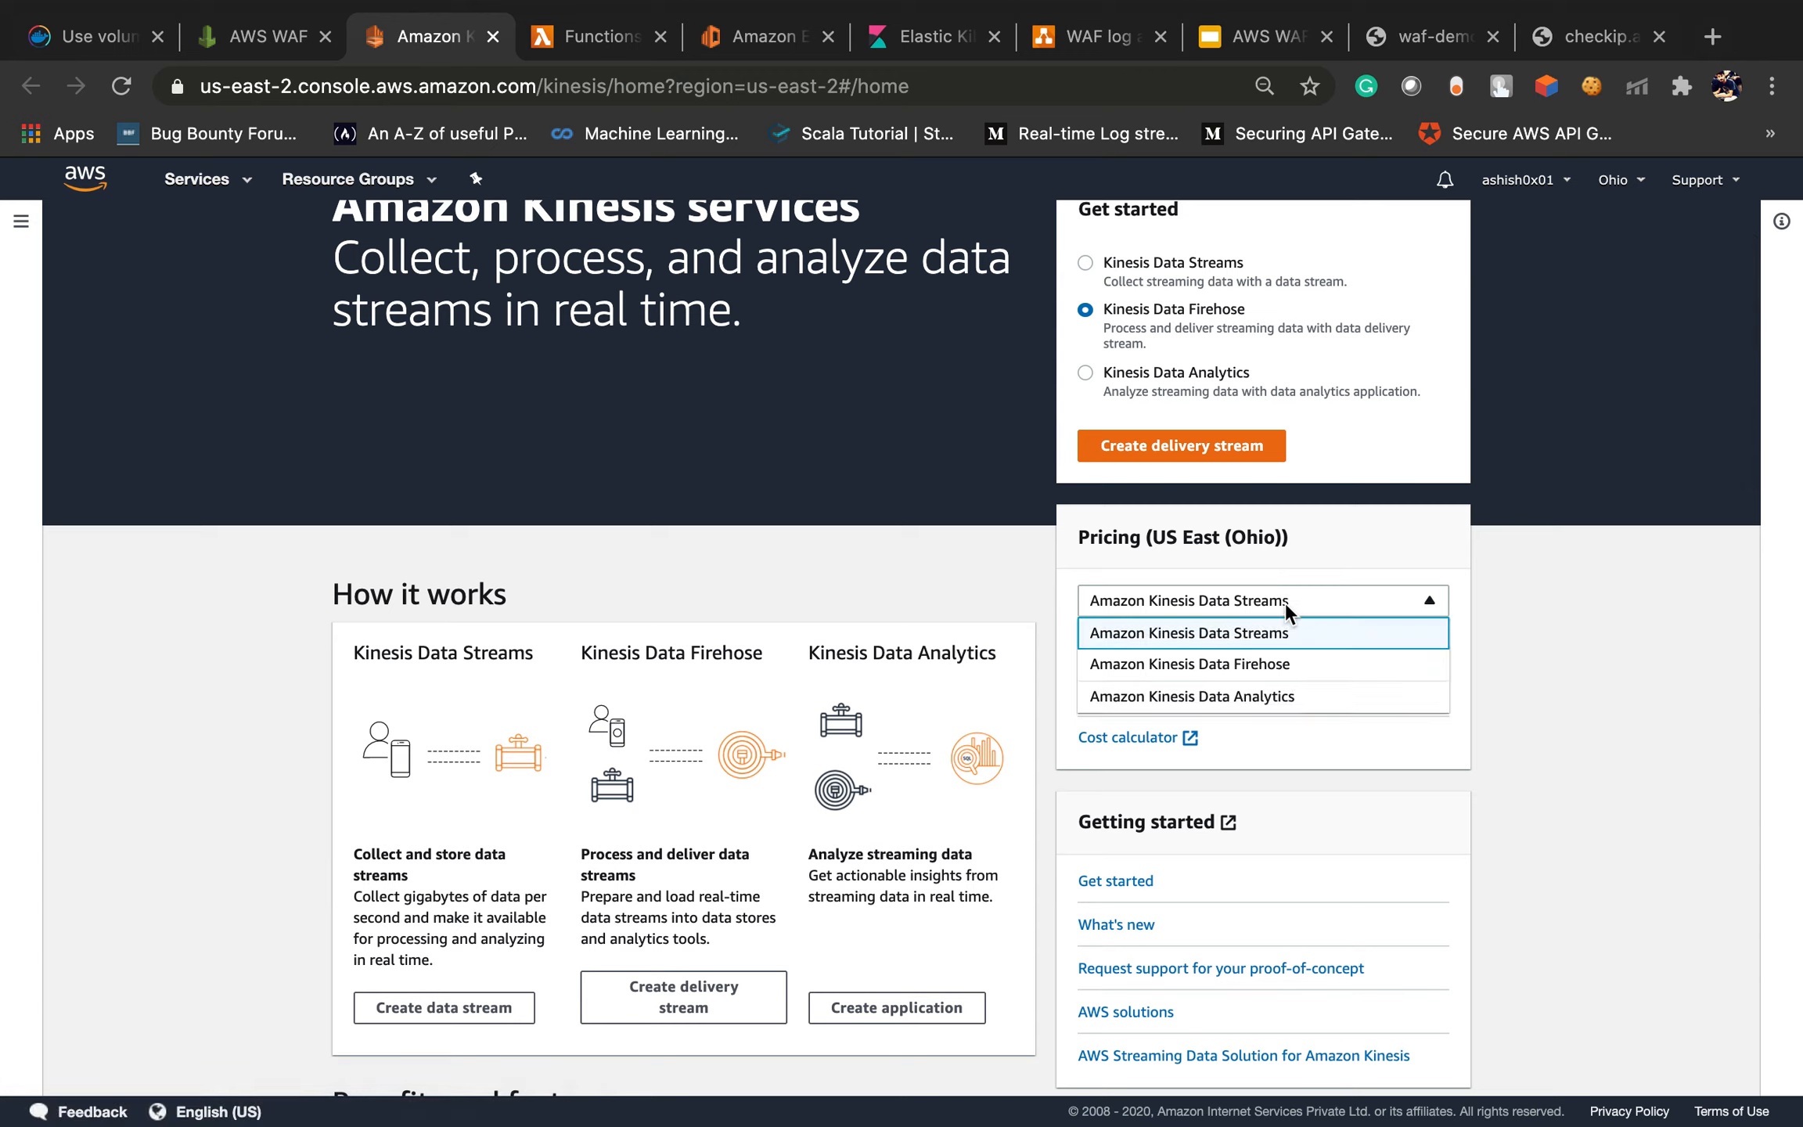
{"action": "left_click", "coordinate": [1292, 673]}
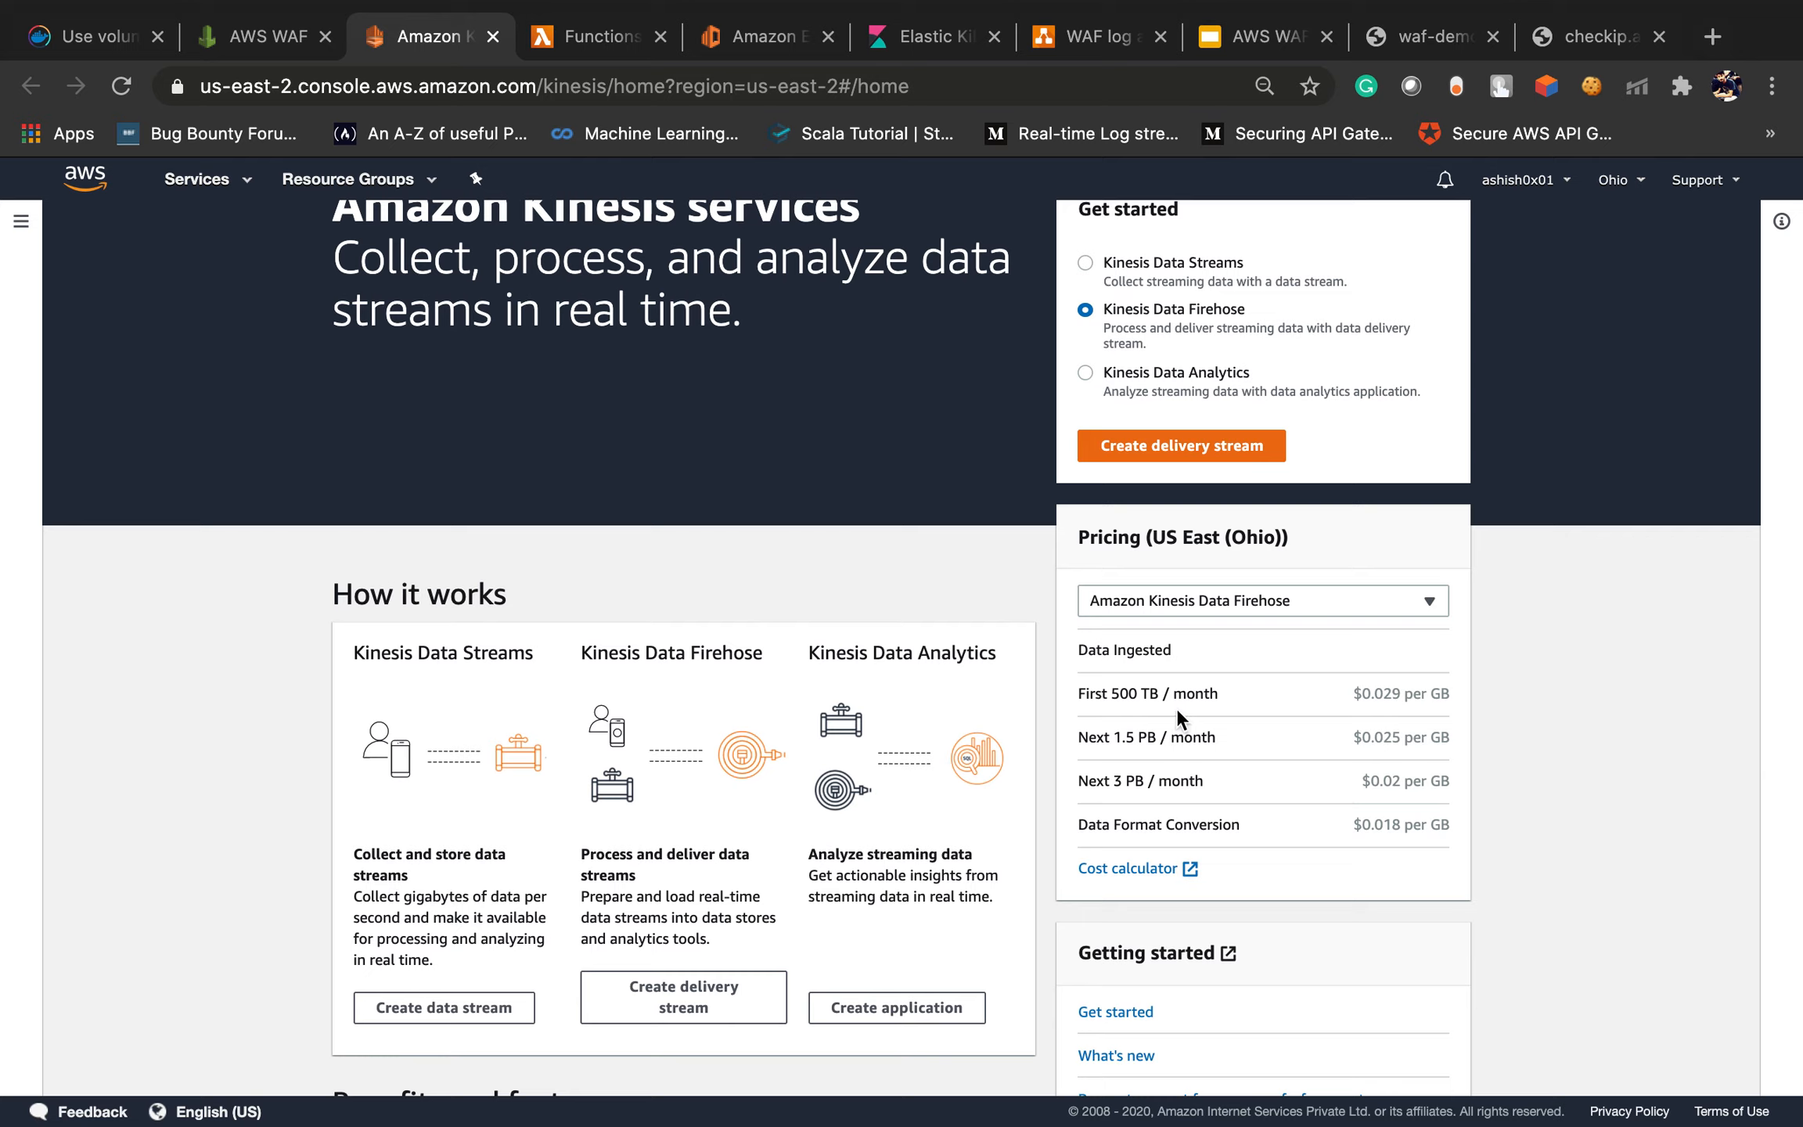
{"action": "scroll", "coordinate": [1210, 724], "scroll_direction": "up", "scroll_amount": 1}
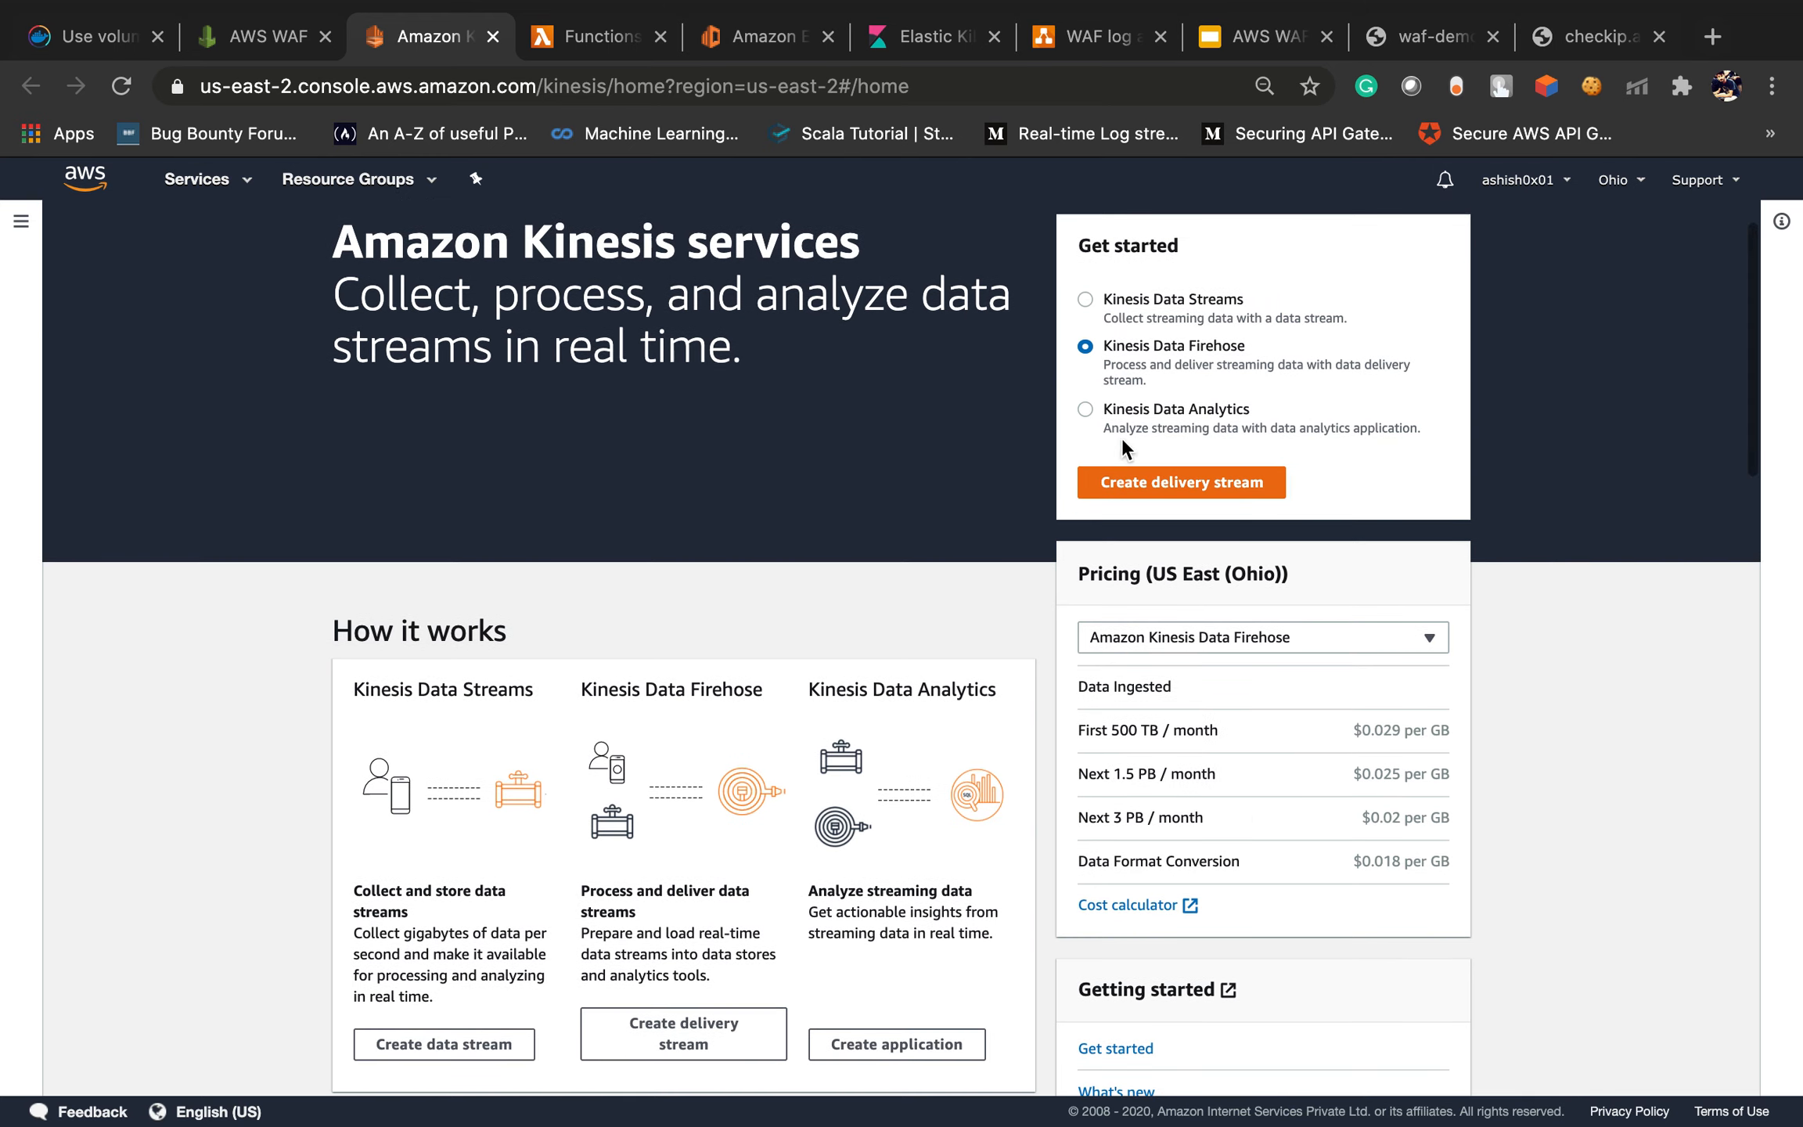
{"action": "left_click", "coordinate": [1178, 493]}
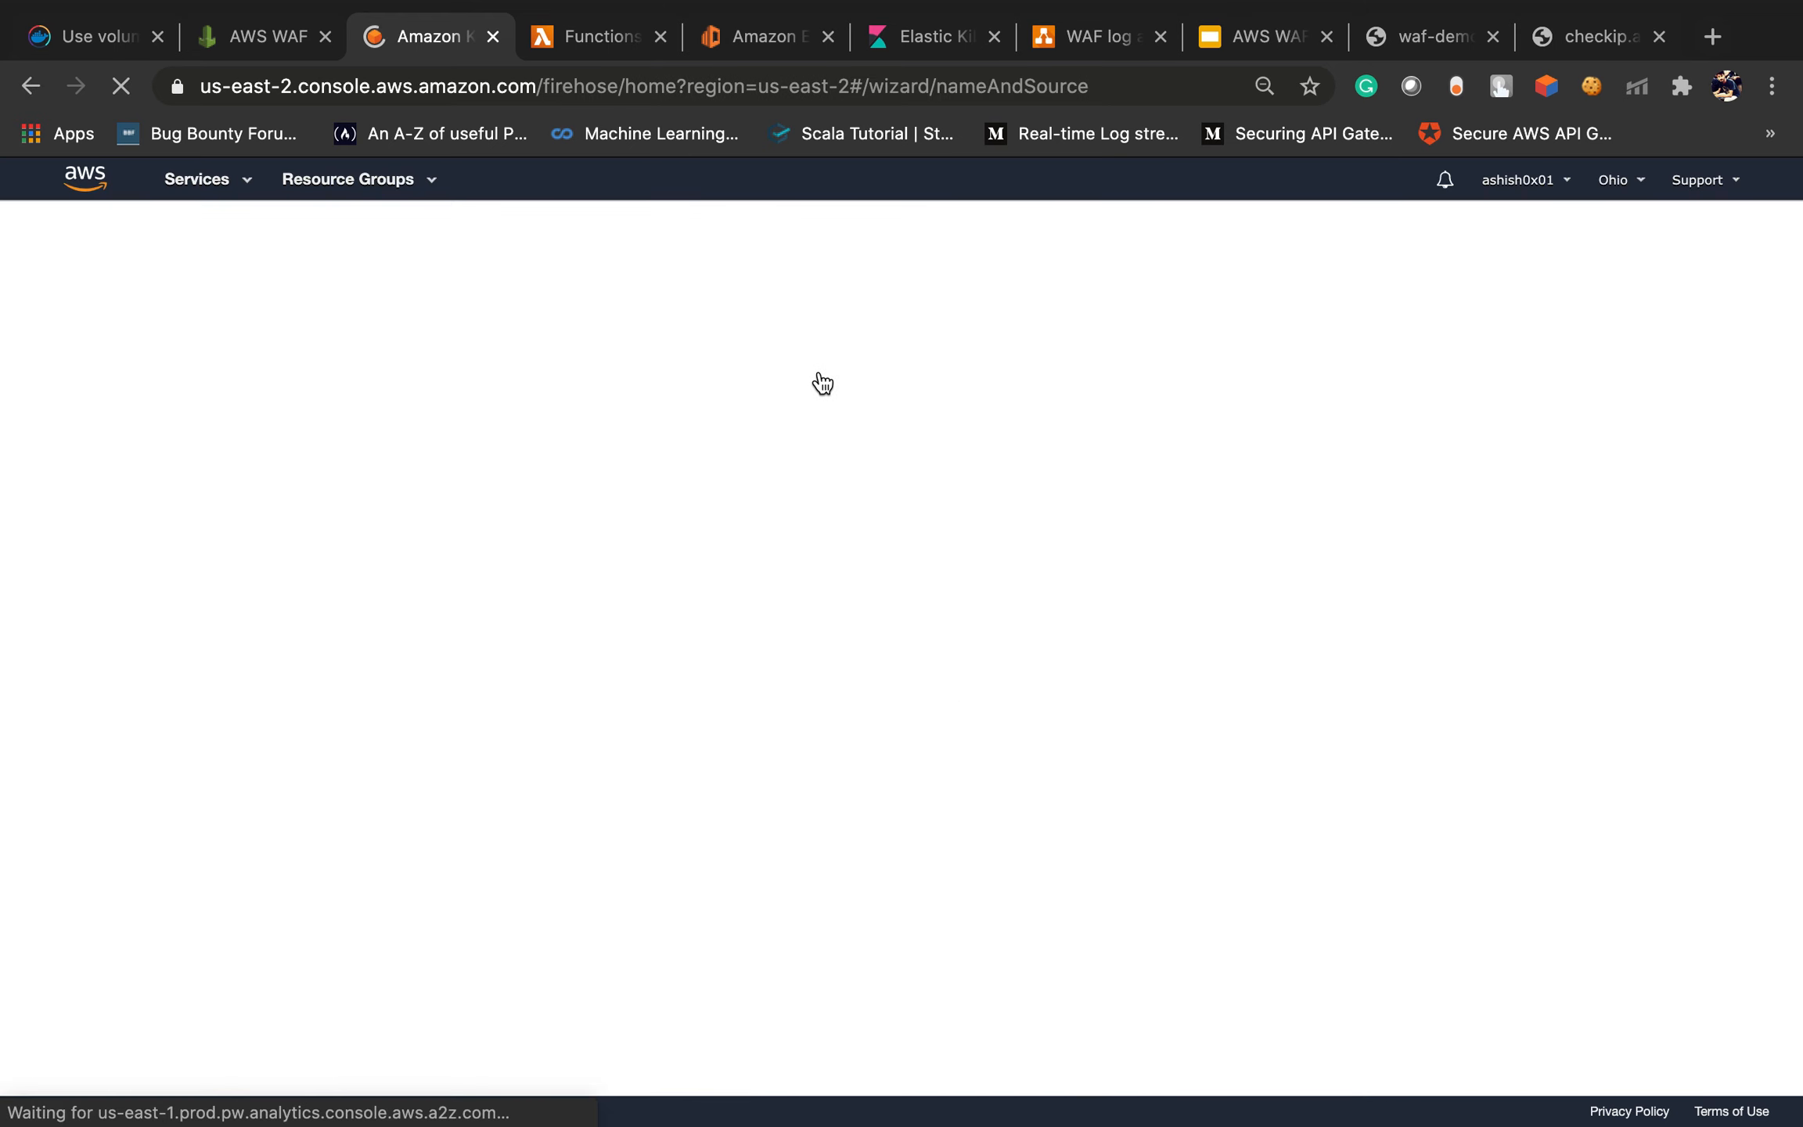
Give the delivery stream a name starting with aws-waf-logs-WAF and continue with Direct PUT or other sources
{"action": "left_click", "coordinate": [613, 493]}
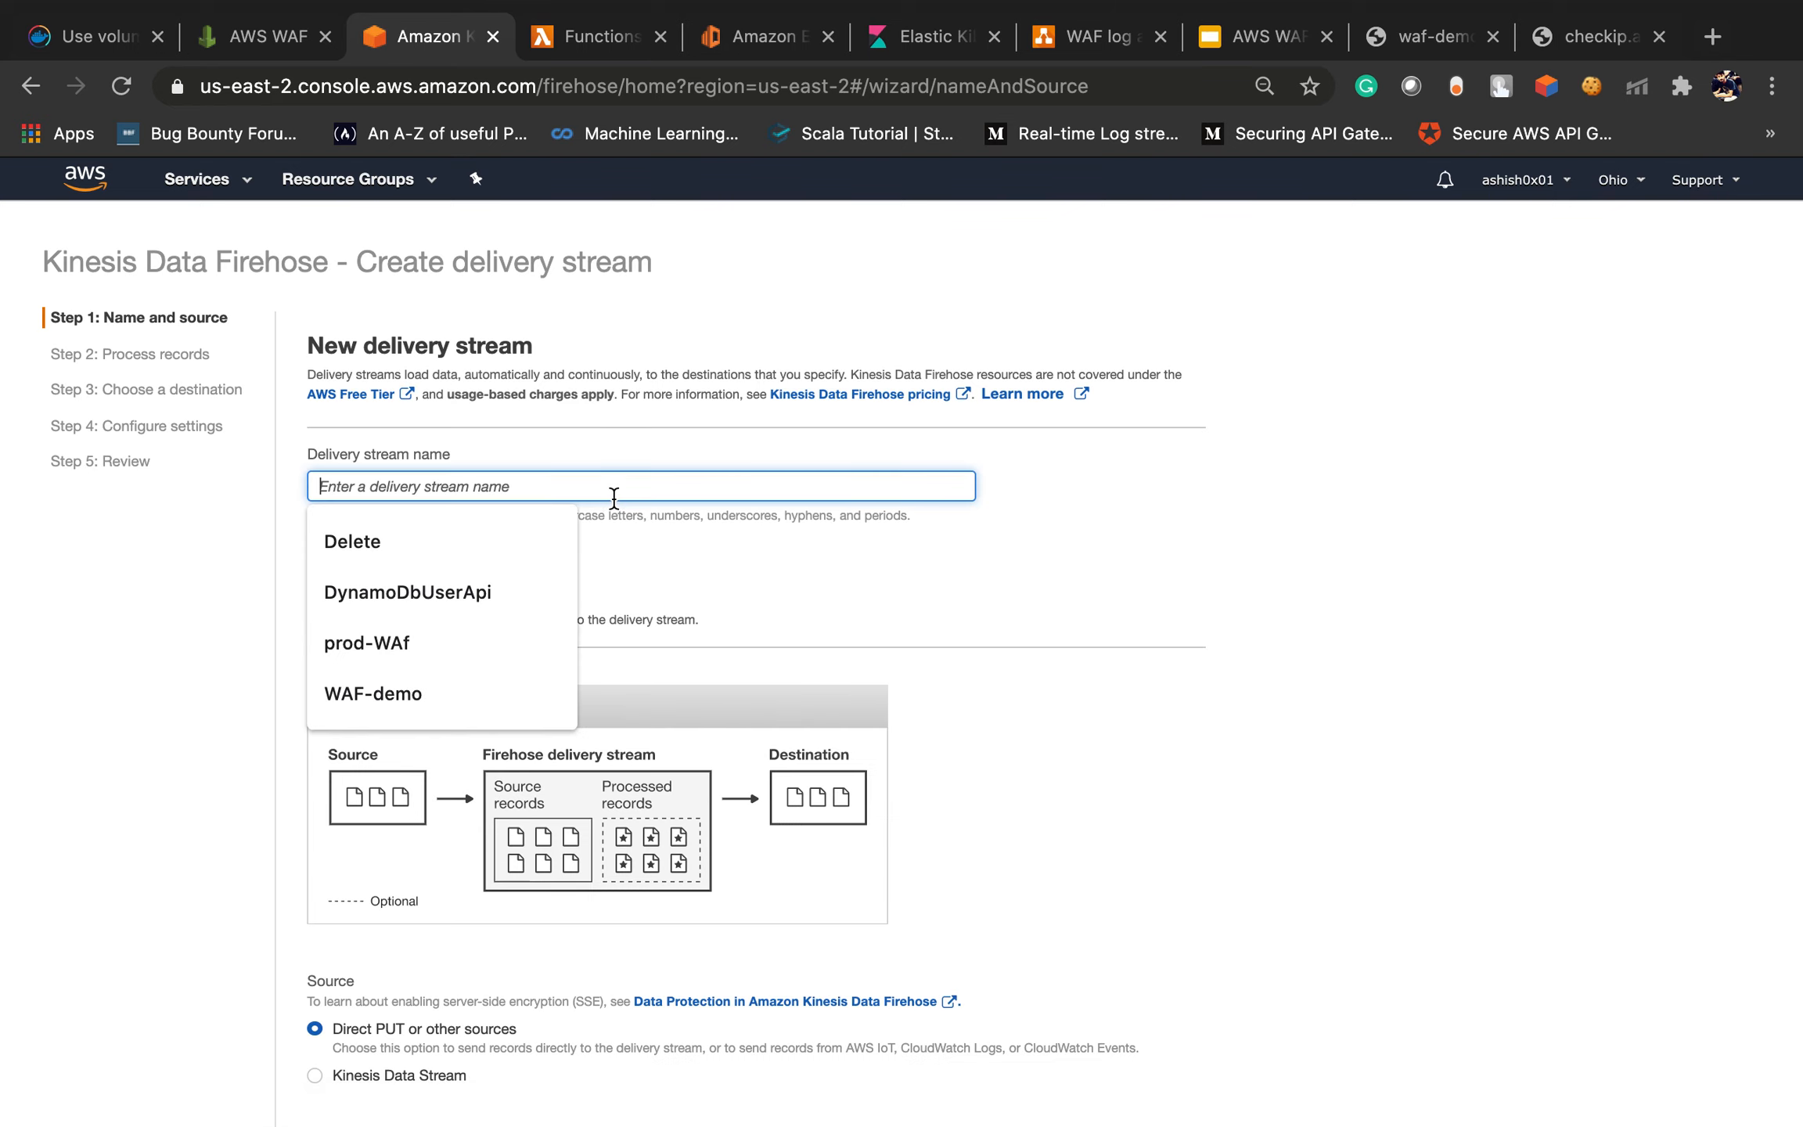
{"action": "type", "text": "aws-waf-logs-'"}
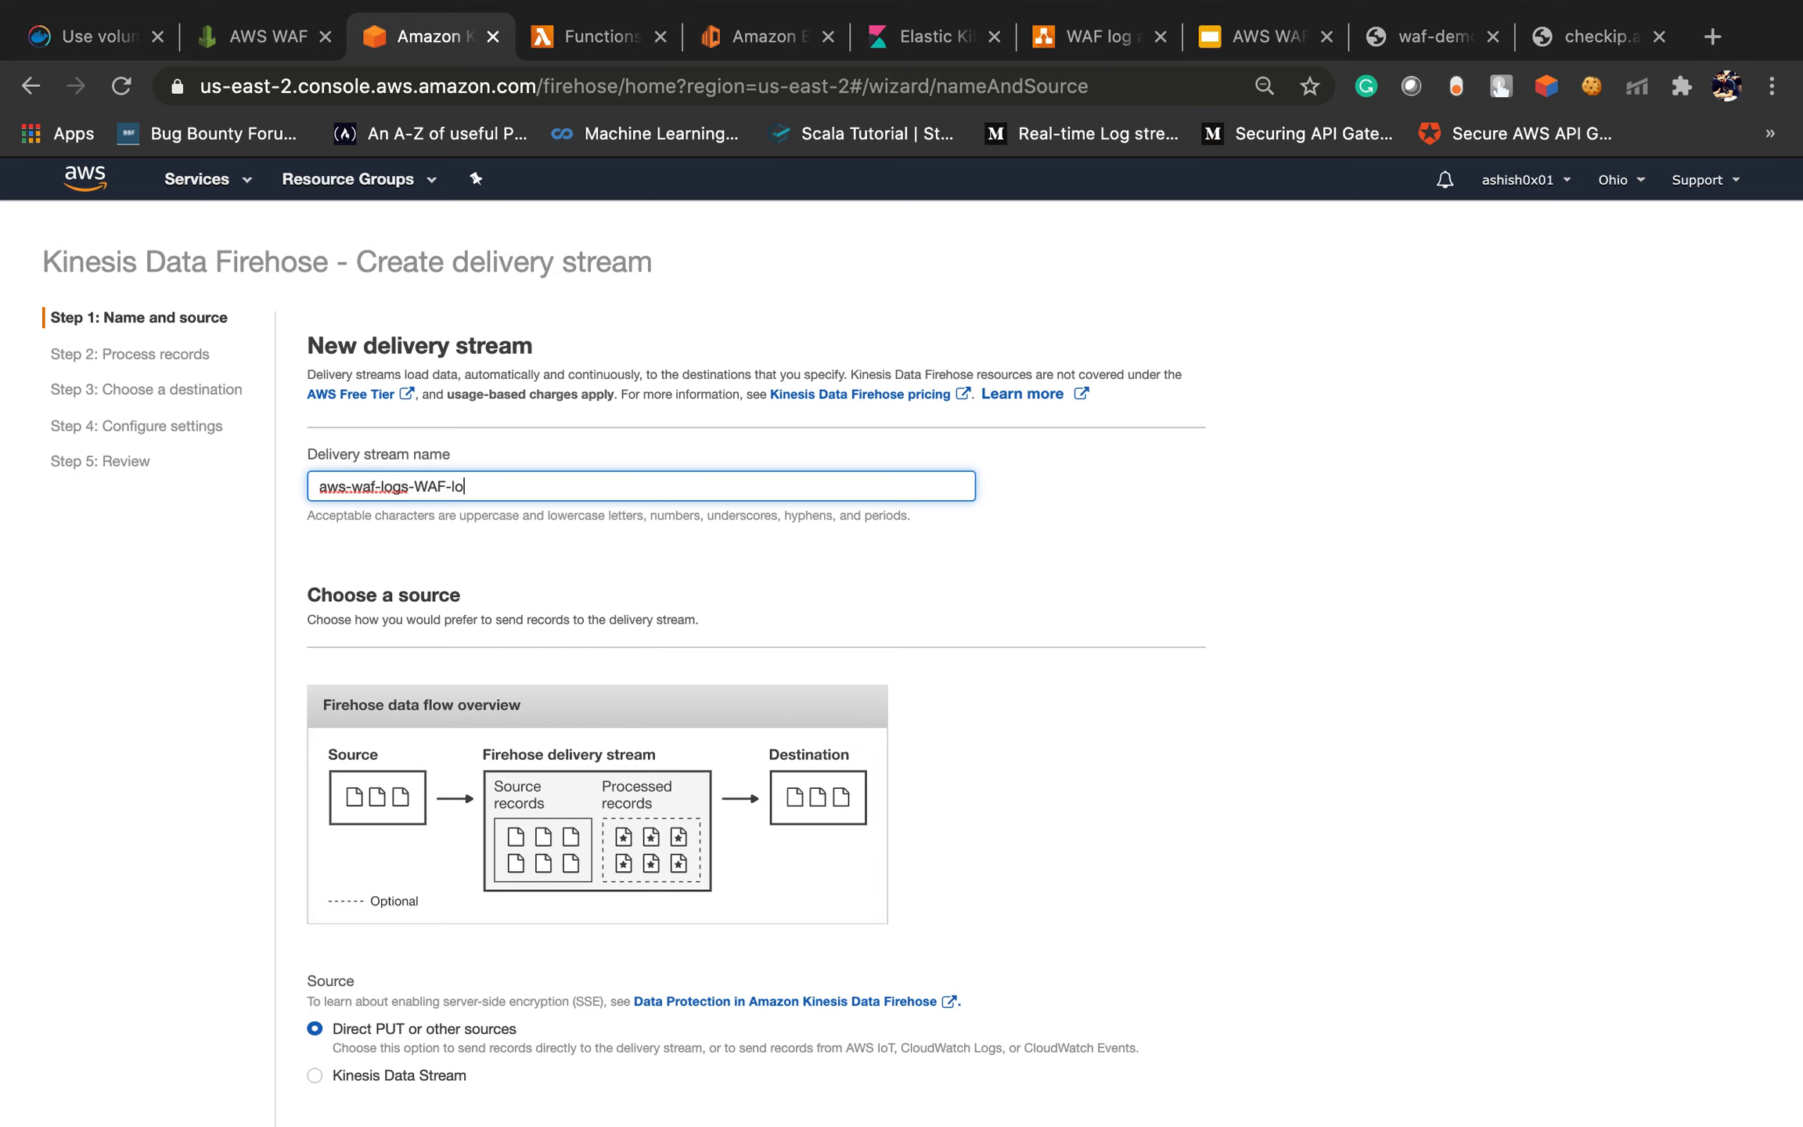
{"action": "scroll", "coordinate": [792, 728], "scroll_direction": "down", "scroll_amount": 5}
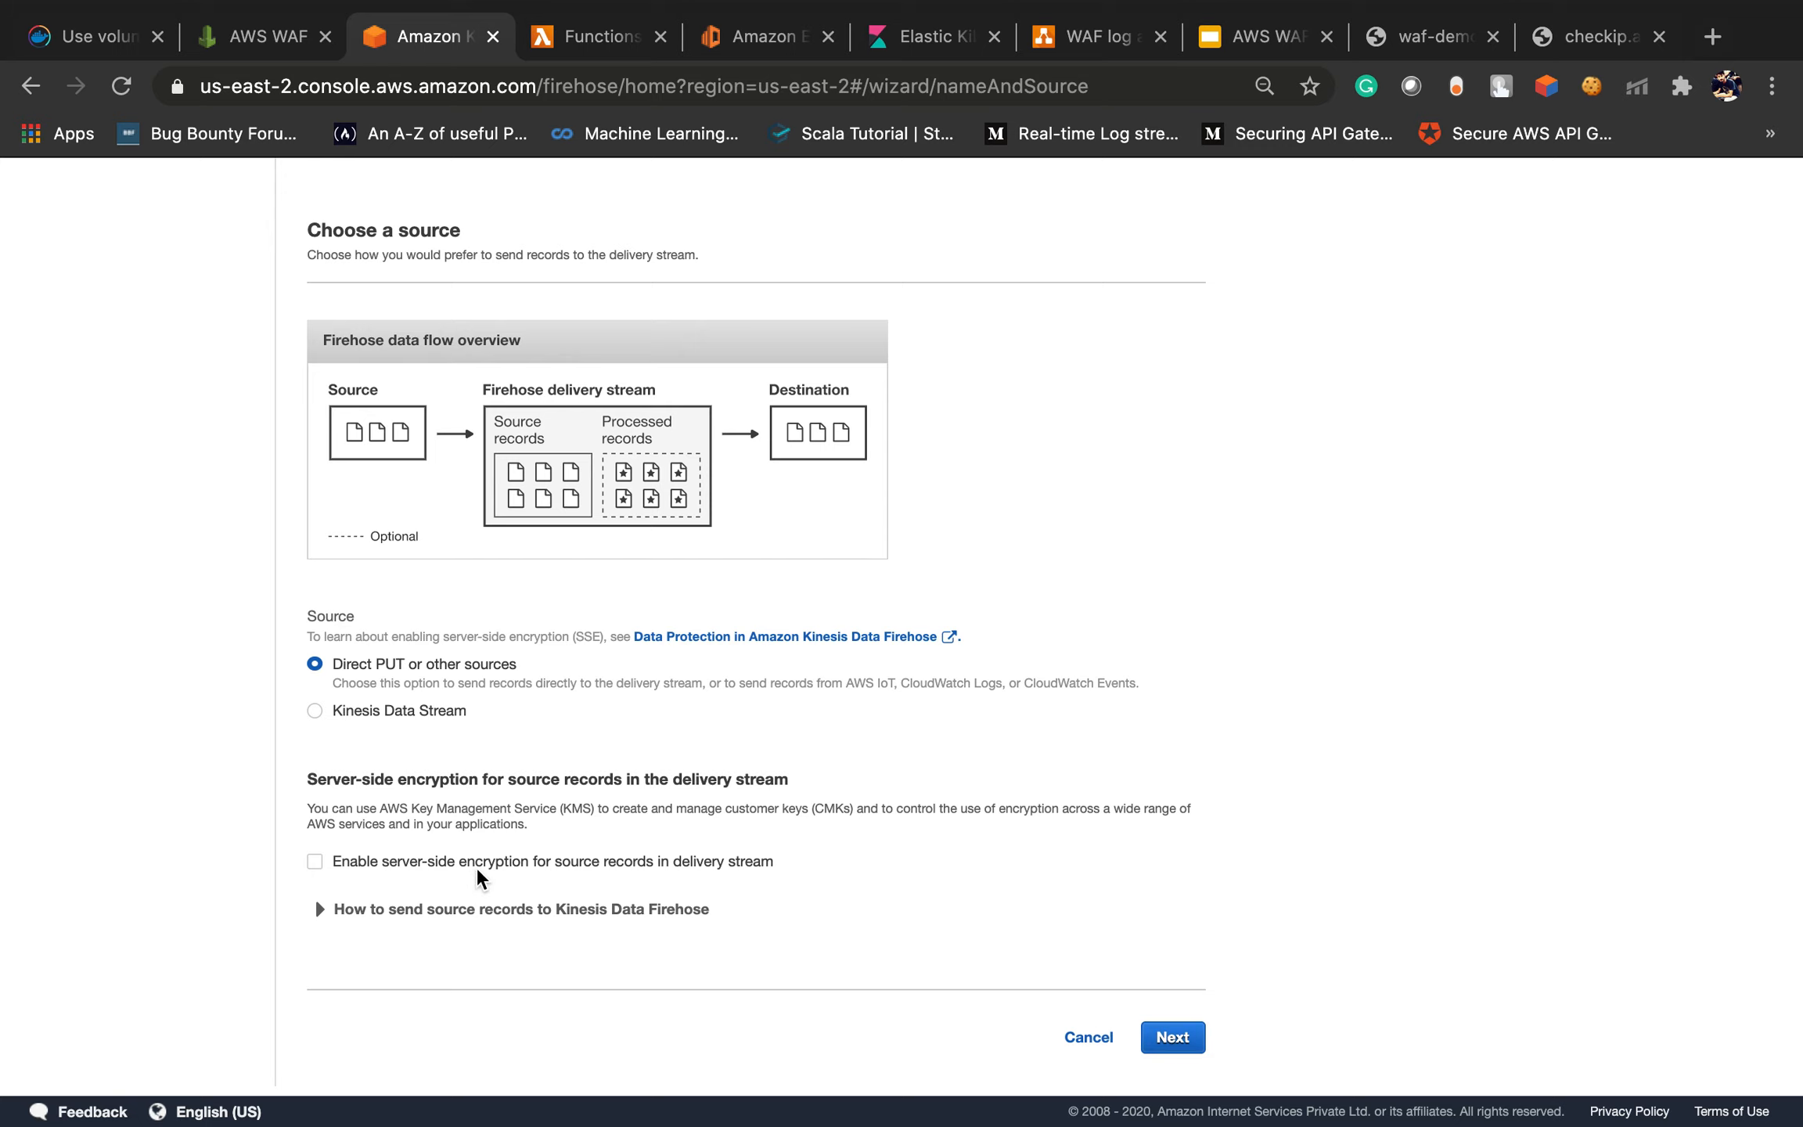
{"action": "left_click", "coordinate": [1172, 1038]}
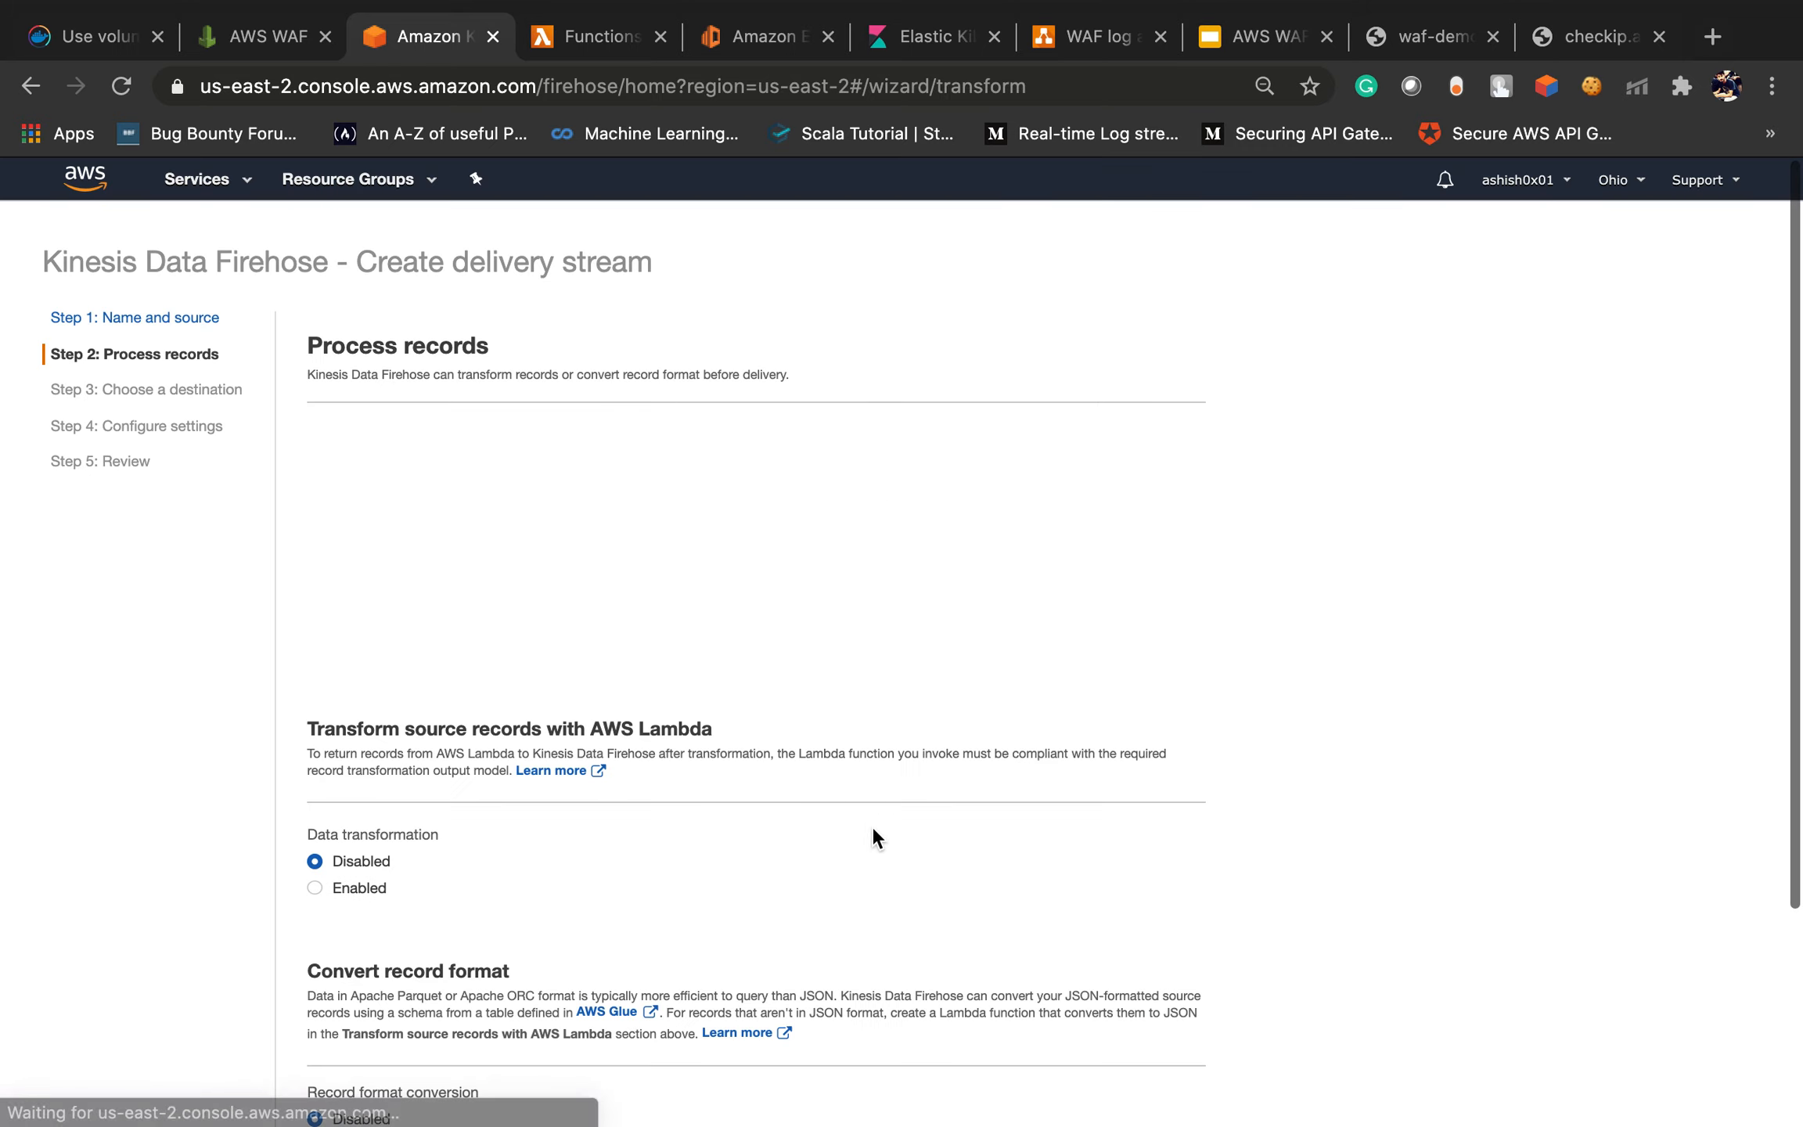
{"action": "scroll", "coordinate": [543, 716], "scroll_direction": "down", "scroll_amount": 5}
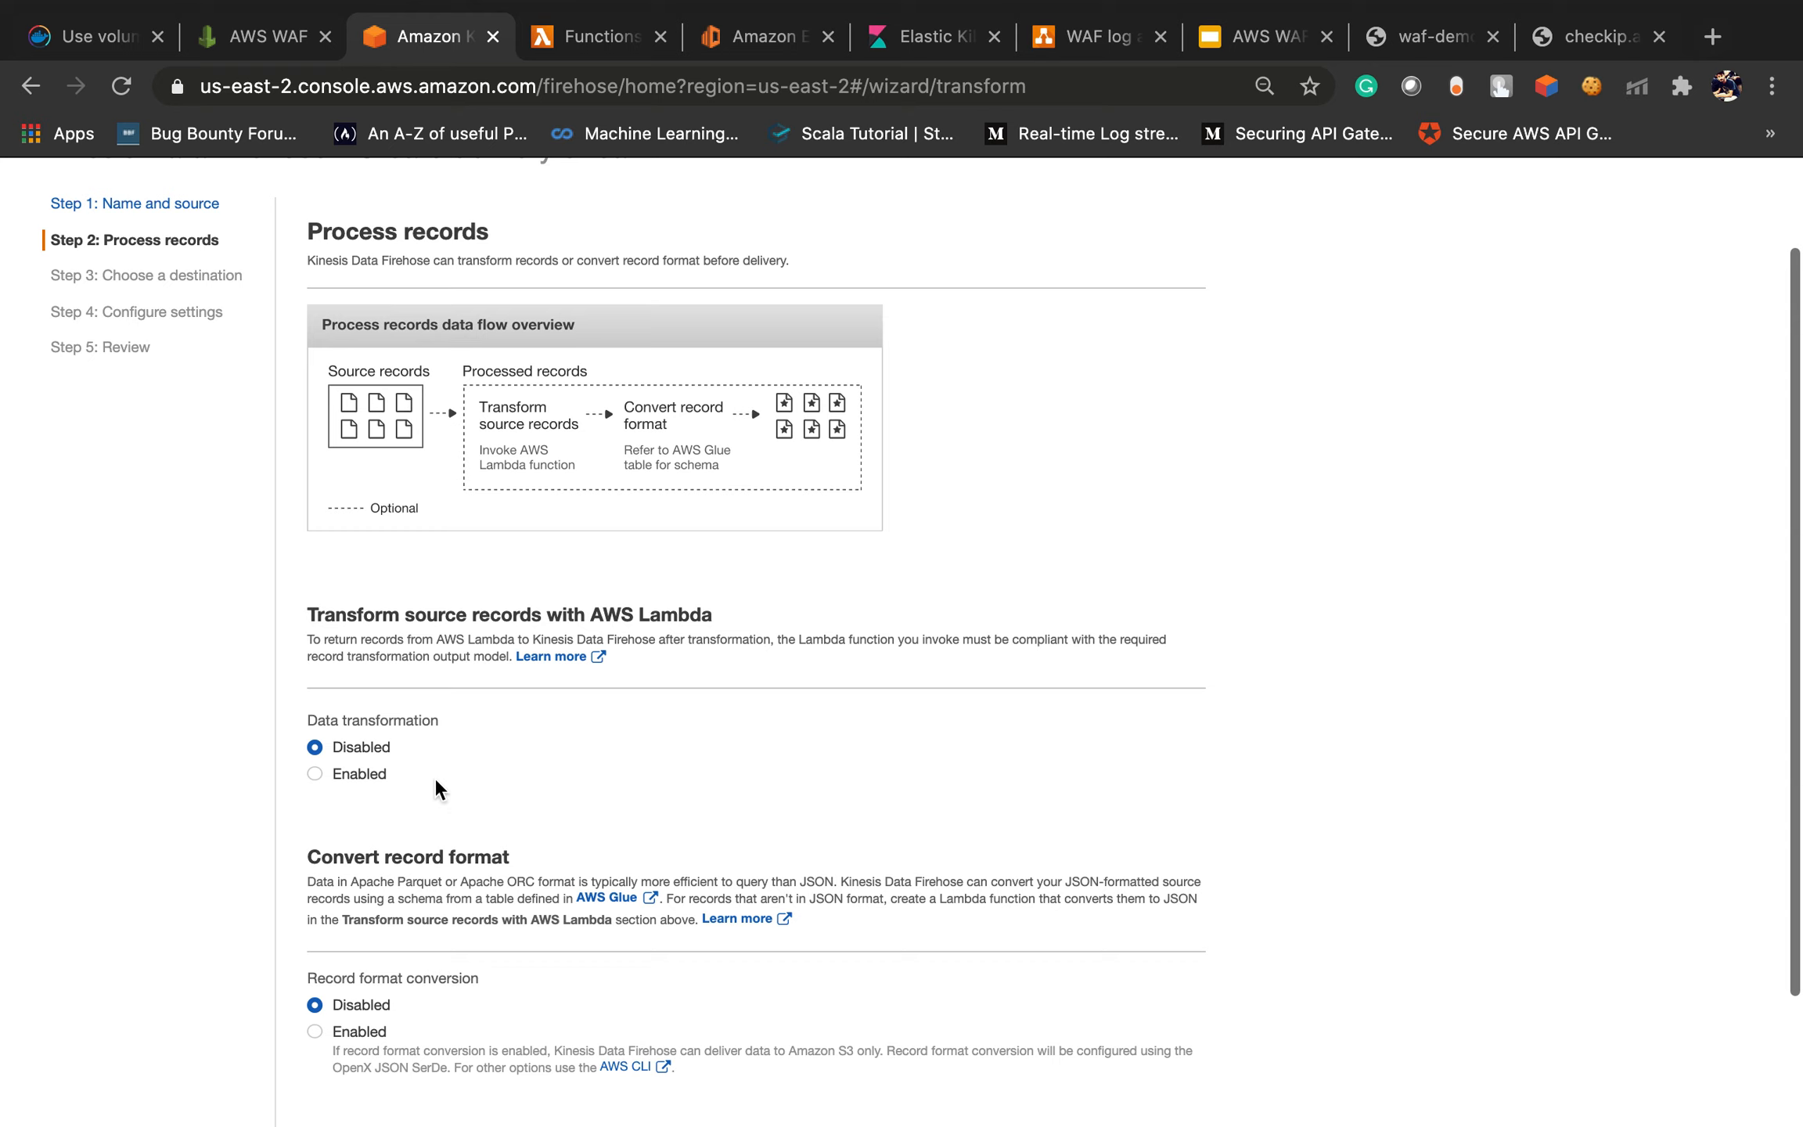
{"action": "scroll", "coordinate": [426, 693], "scroll_direction": "down", "scroll_amount": 1}
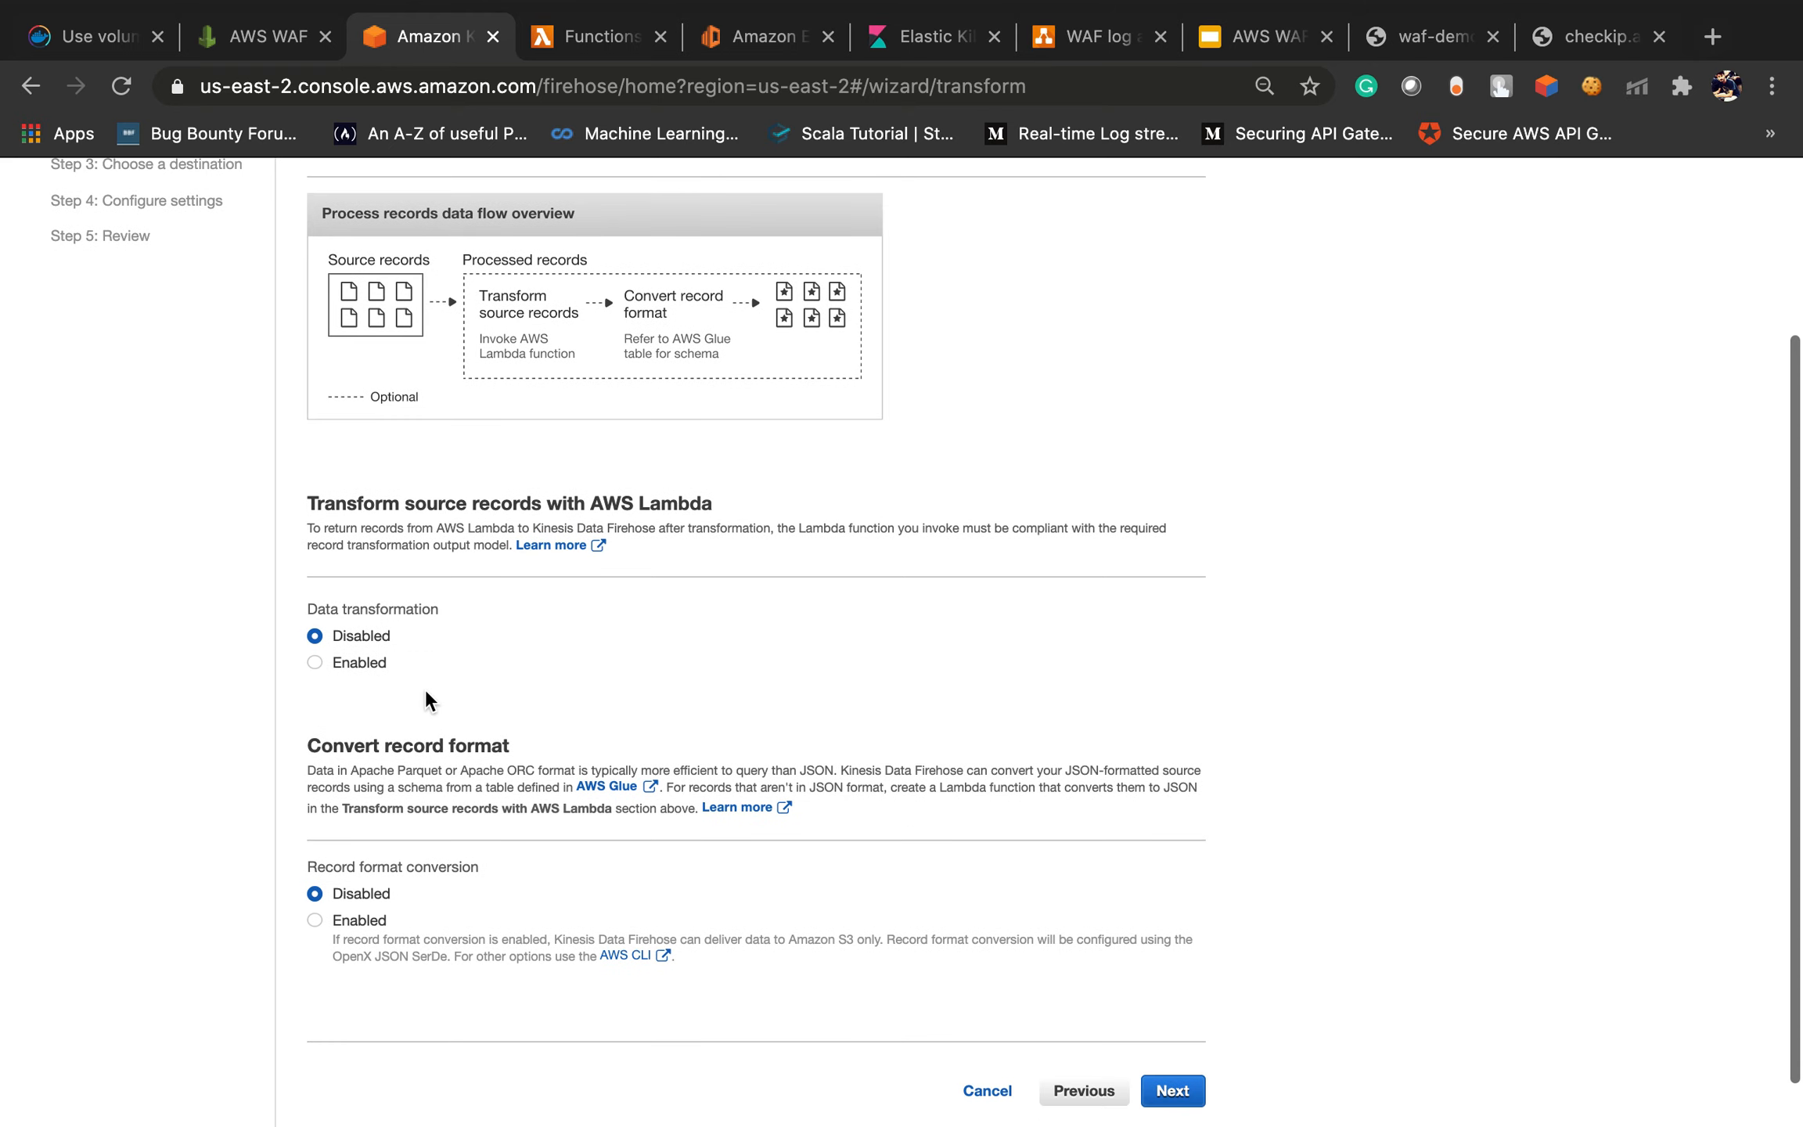
{"action": "left_click", "coordinate": [316, 663]}
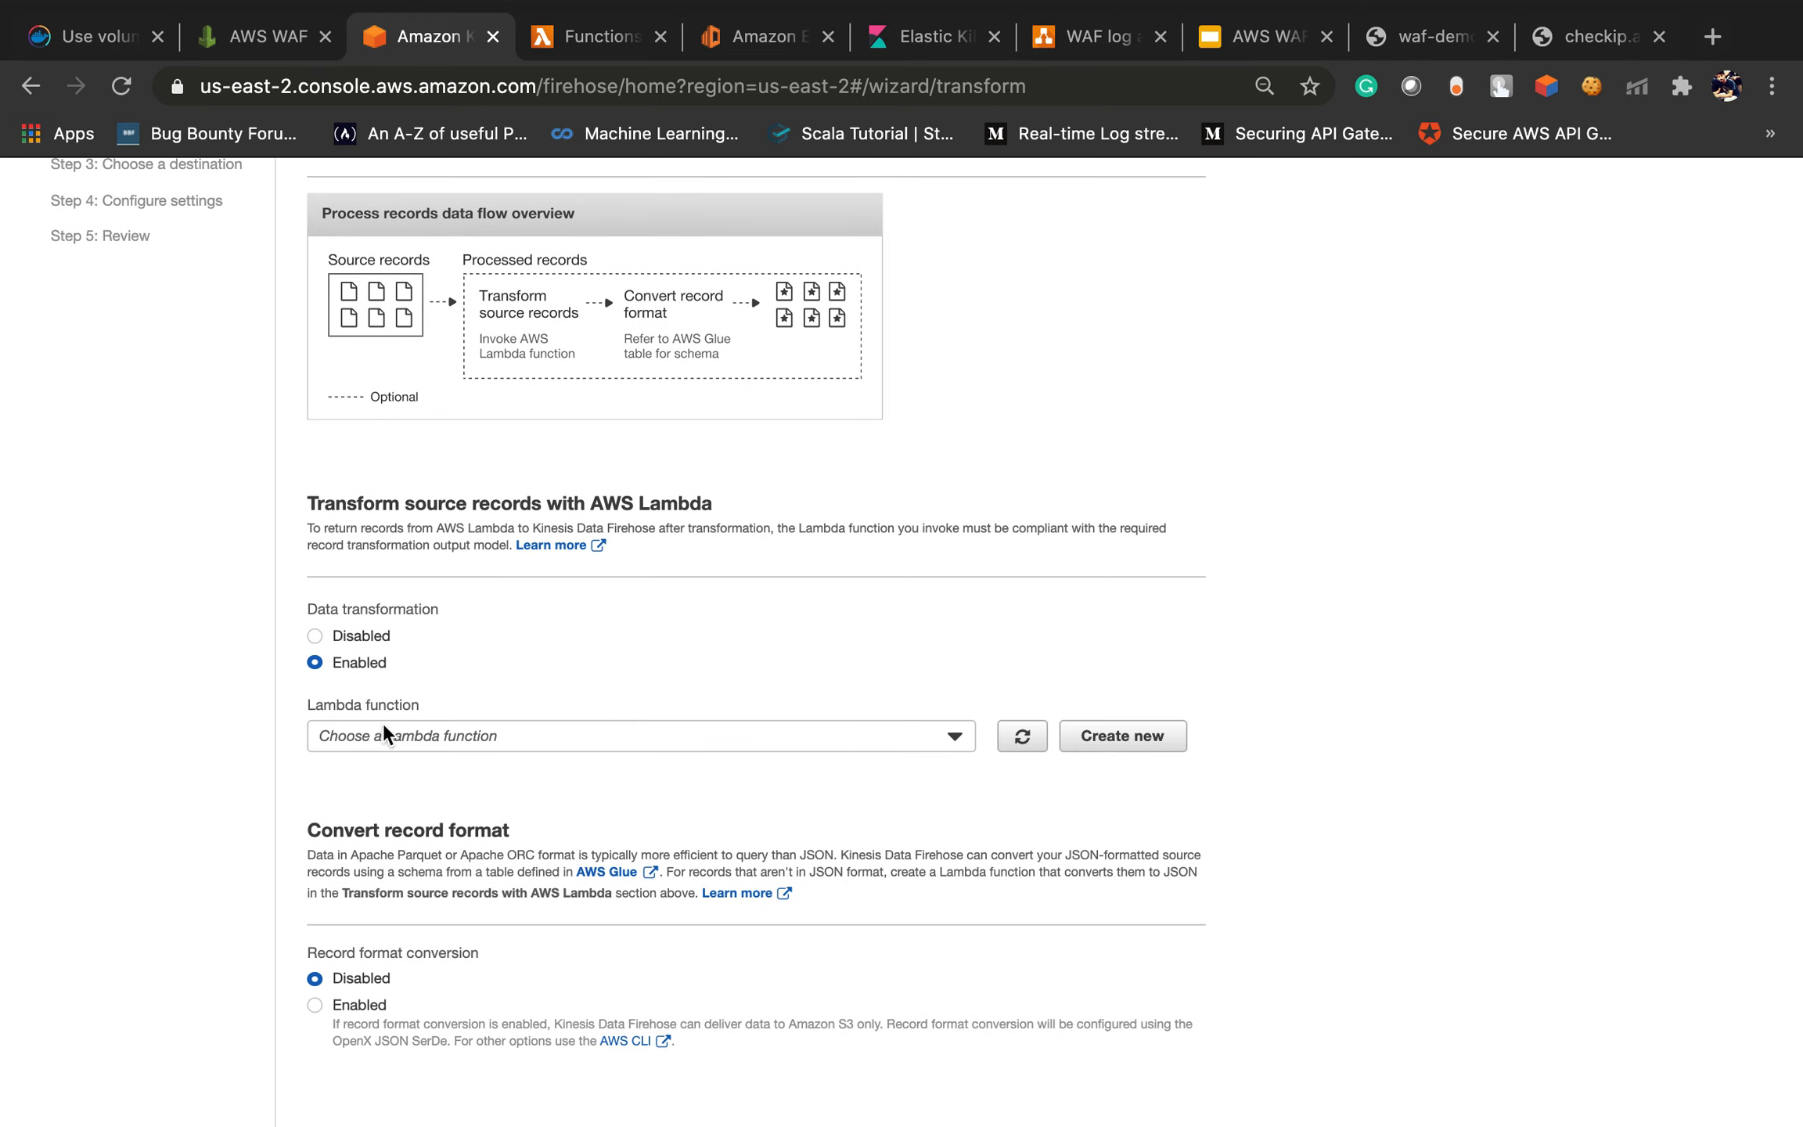
{"action": "left_click", "coordinate": [408, 738]}
{"action": "left_click", "coordinate": [408, 738]}
{"action": "left_click", "coordinate": [331, 639]}
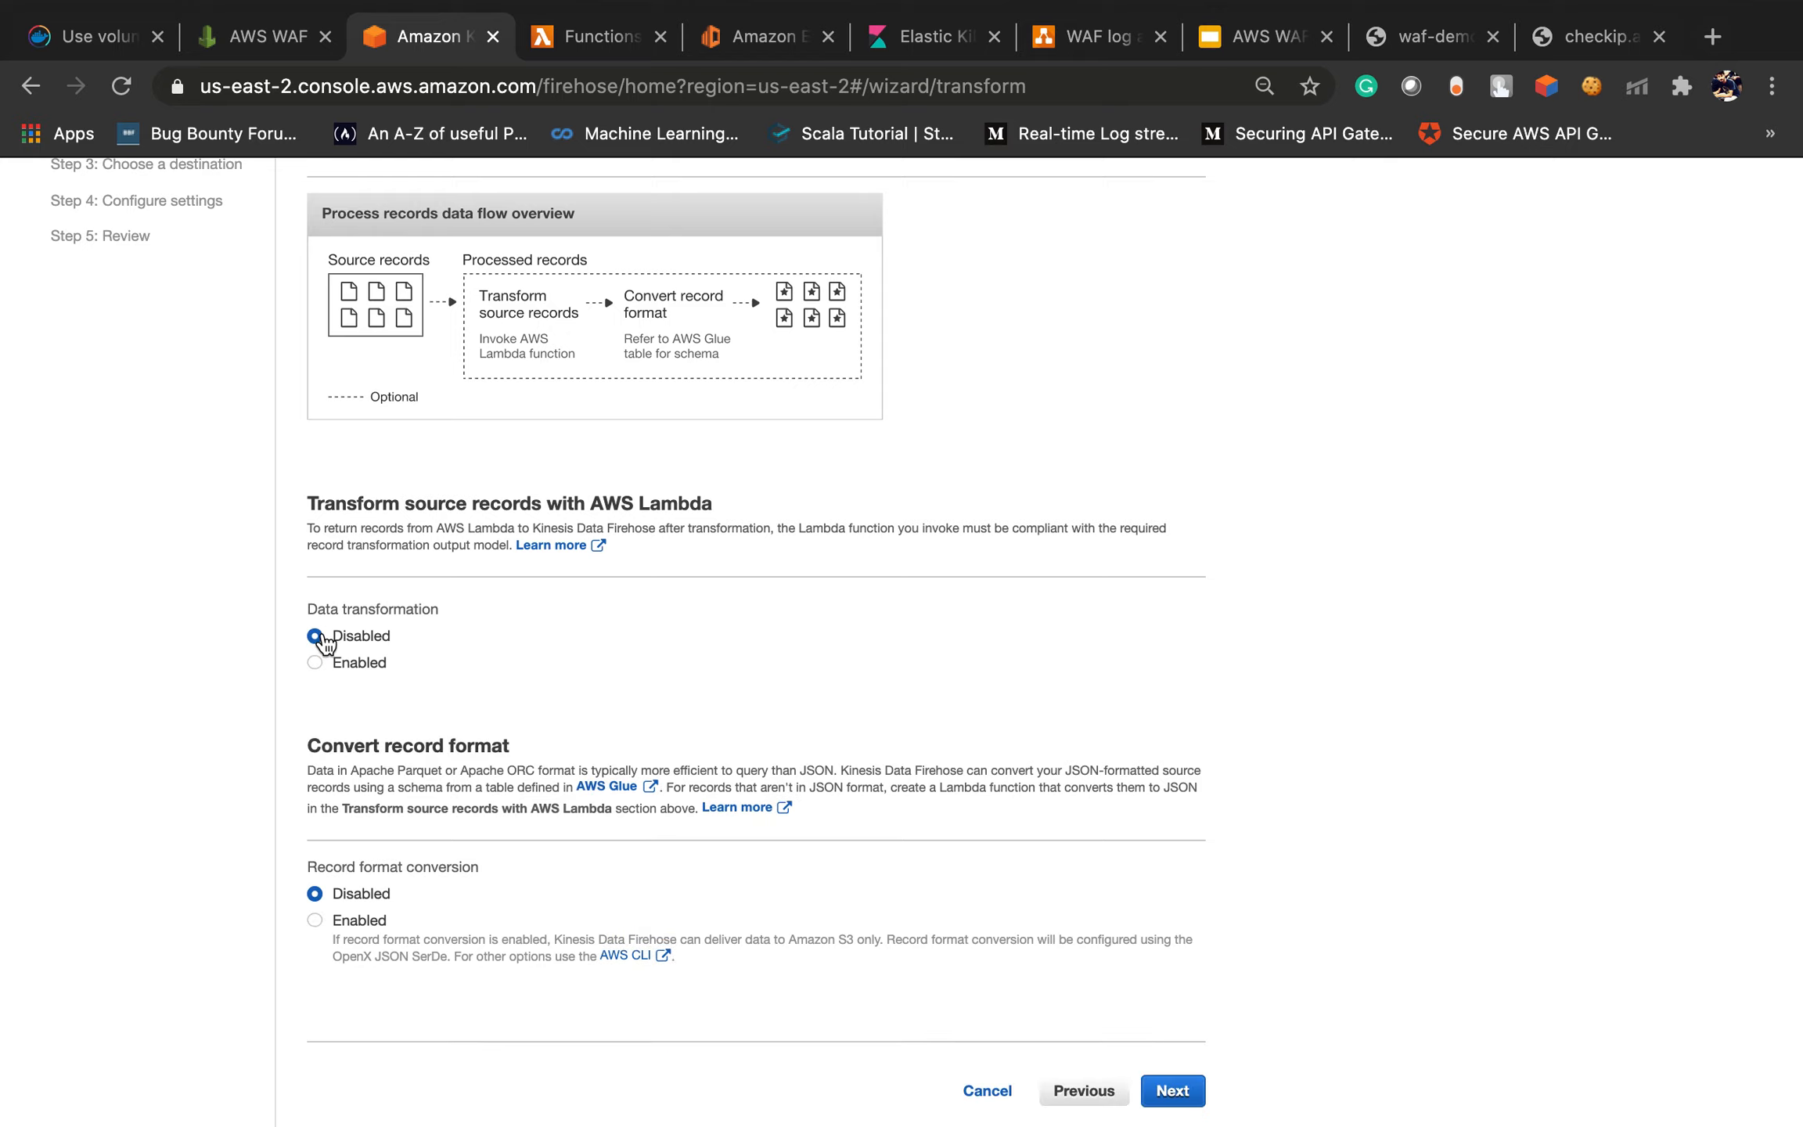
Continue with data transformation and record format conversion disabled, and choose Amazon Elasticsearch as the stream's destination
{"action": "scroll", "coordinate": [426, 638], "scroll_direction": "down", "scroll_amount": 2}
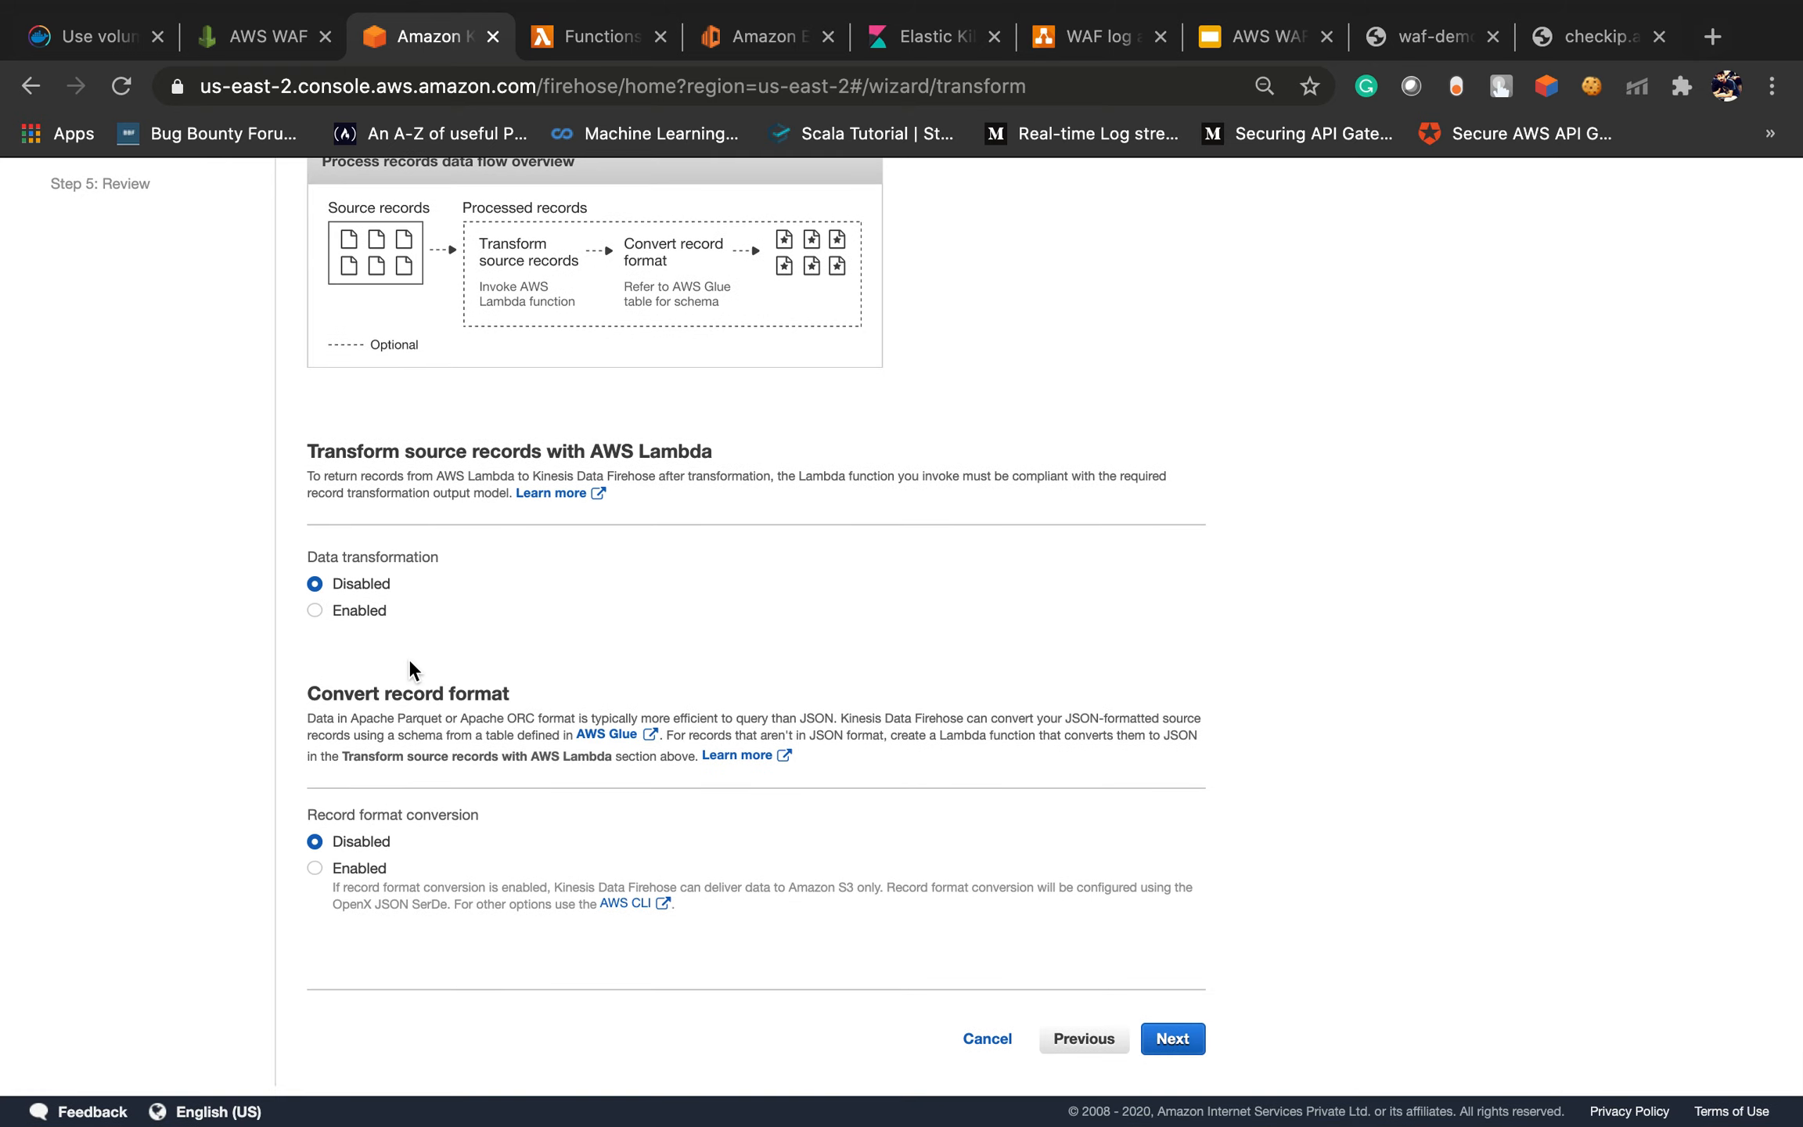
{"action": "left_click", "coordinate": [1172, 1040]}
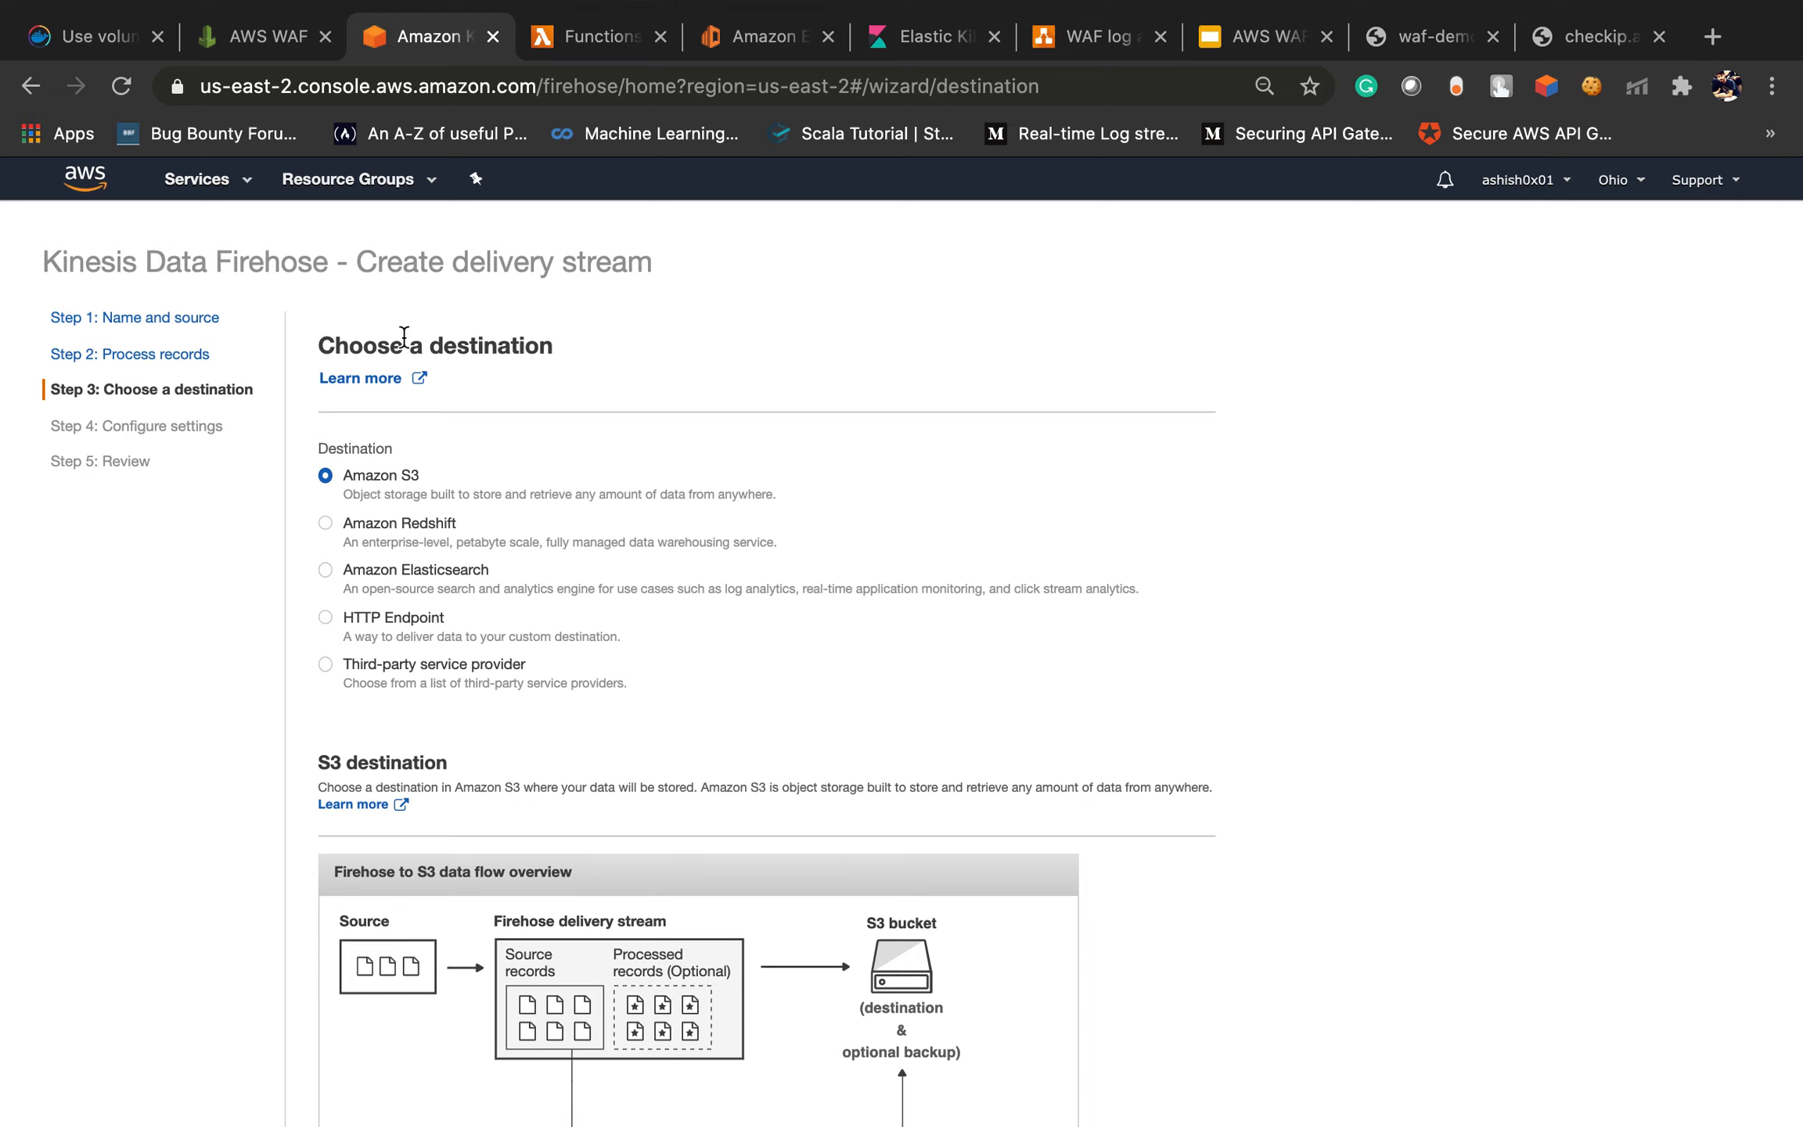
{"action": "triple_click", "coordinate": [383, 342]}
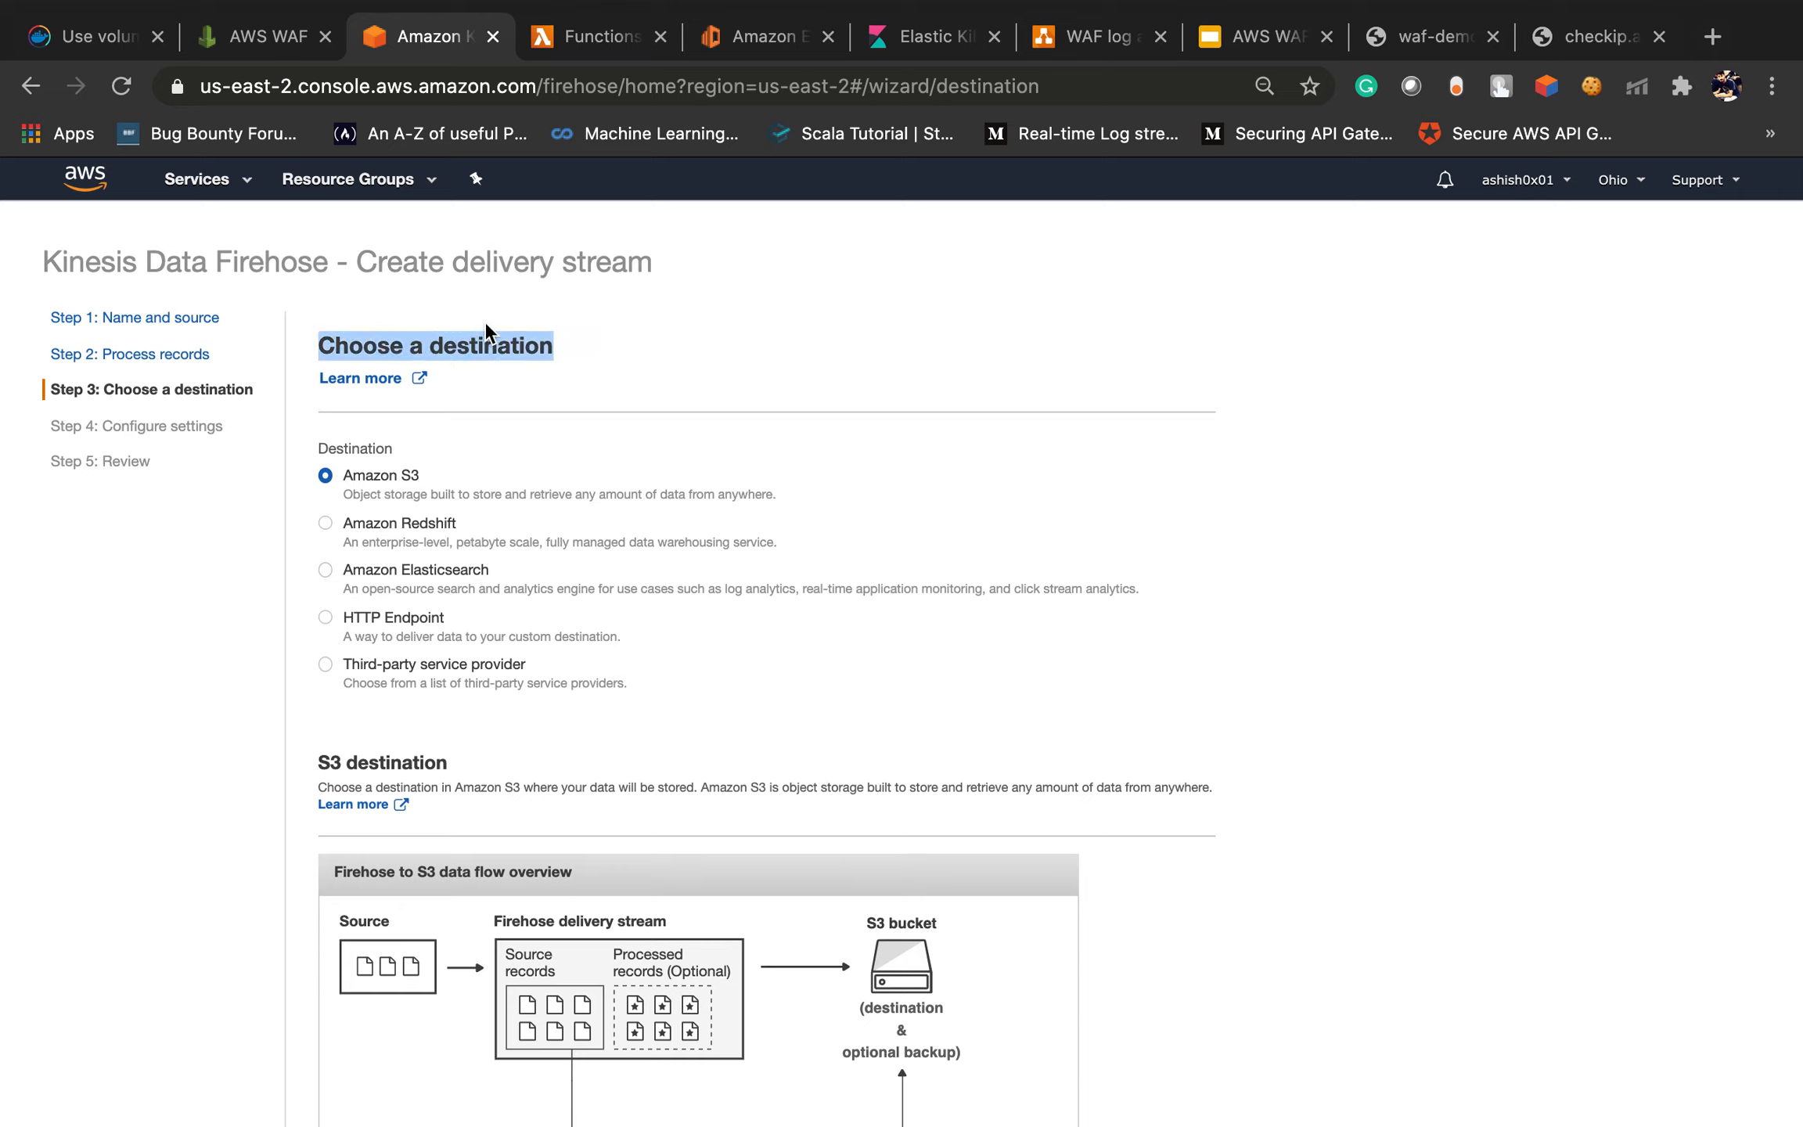
{"action": "left_click", "coordinate": [372, 577]}
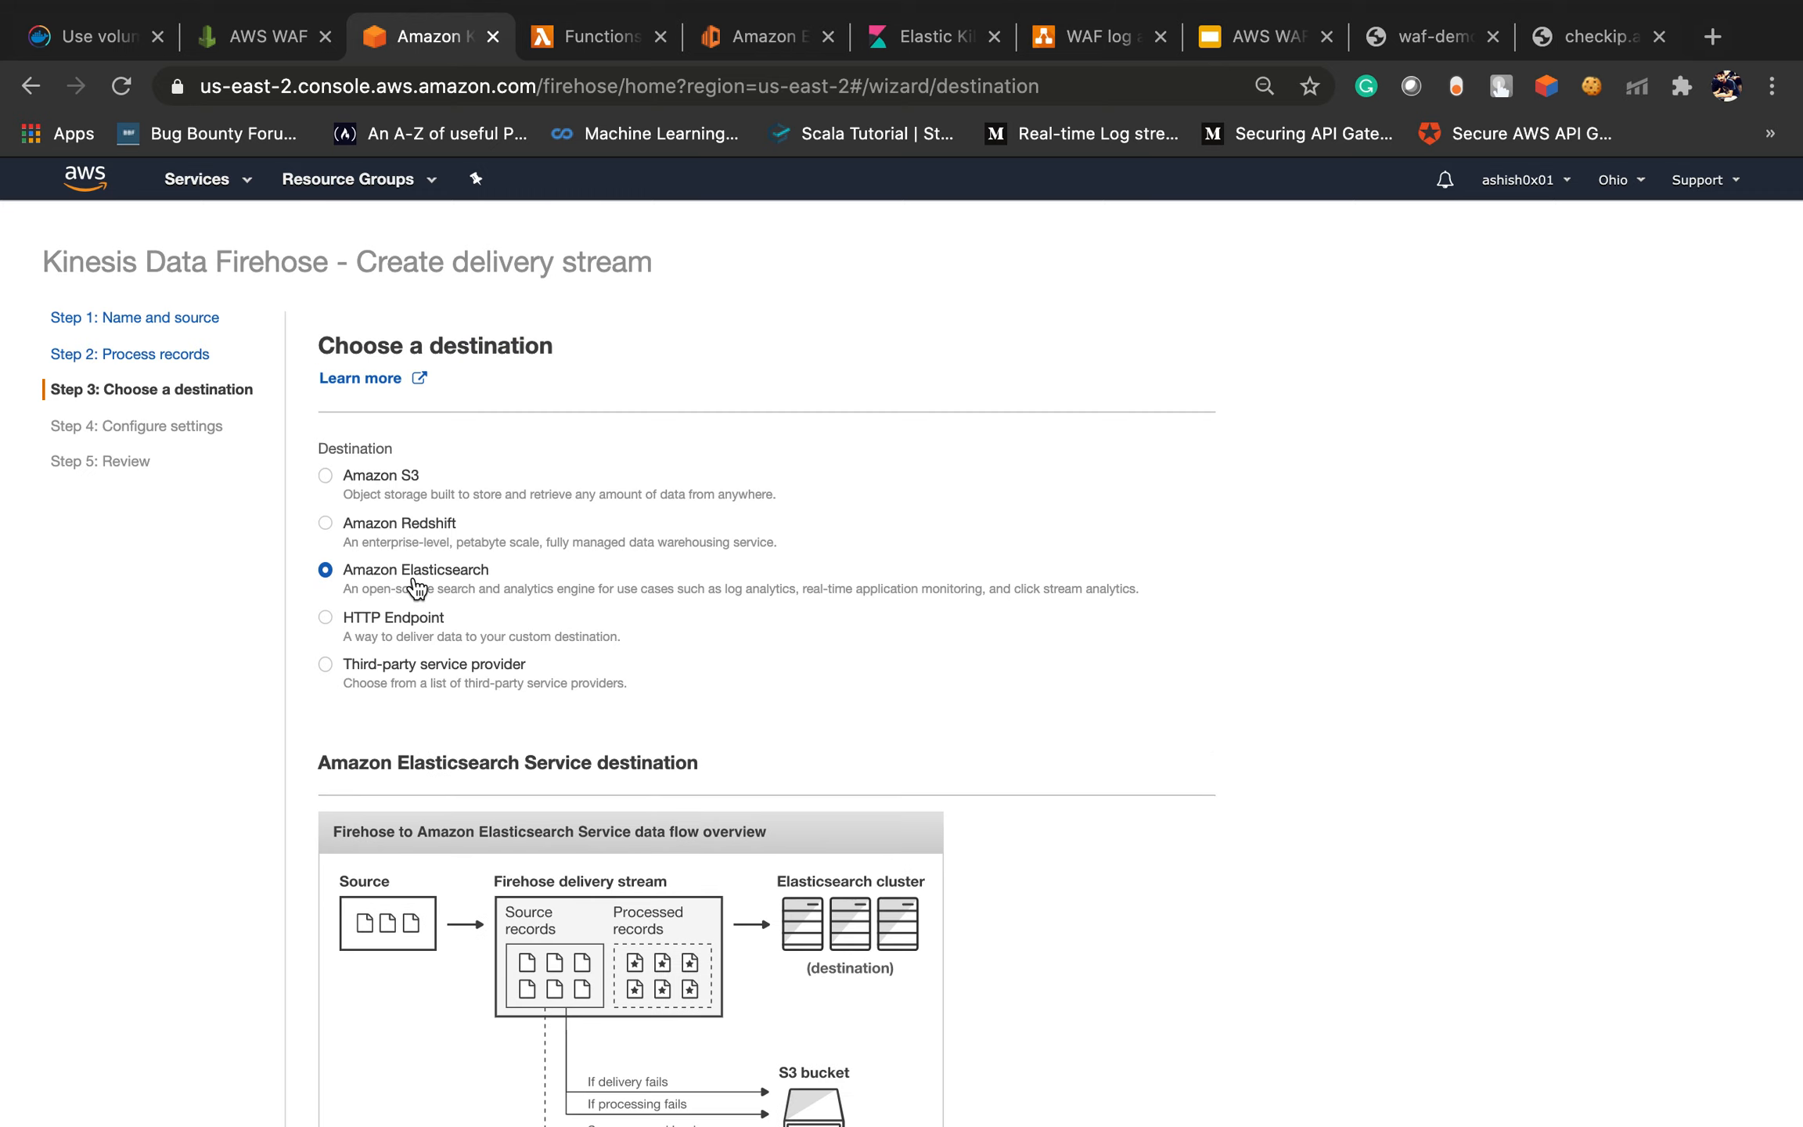
Set the Elasticsearch destination's domain to my-es-cluster and its index to waf-
{"action": "scroll", "coordinate": [388, 610], "scroll_direction": "down", "scroll_amount": 5}
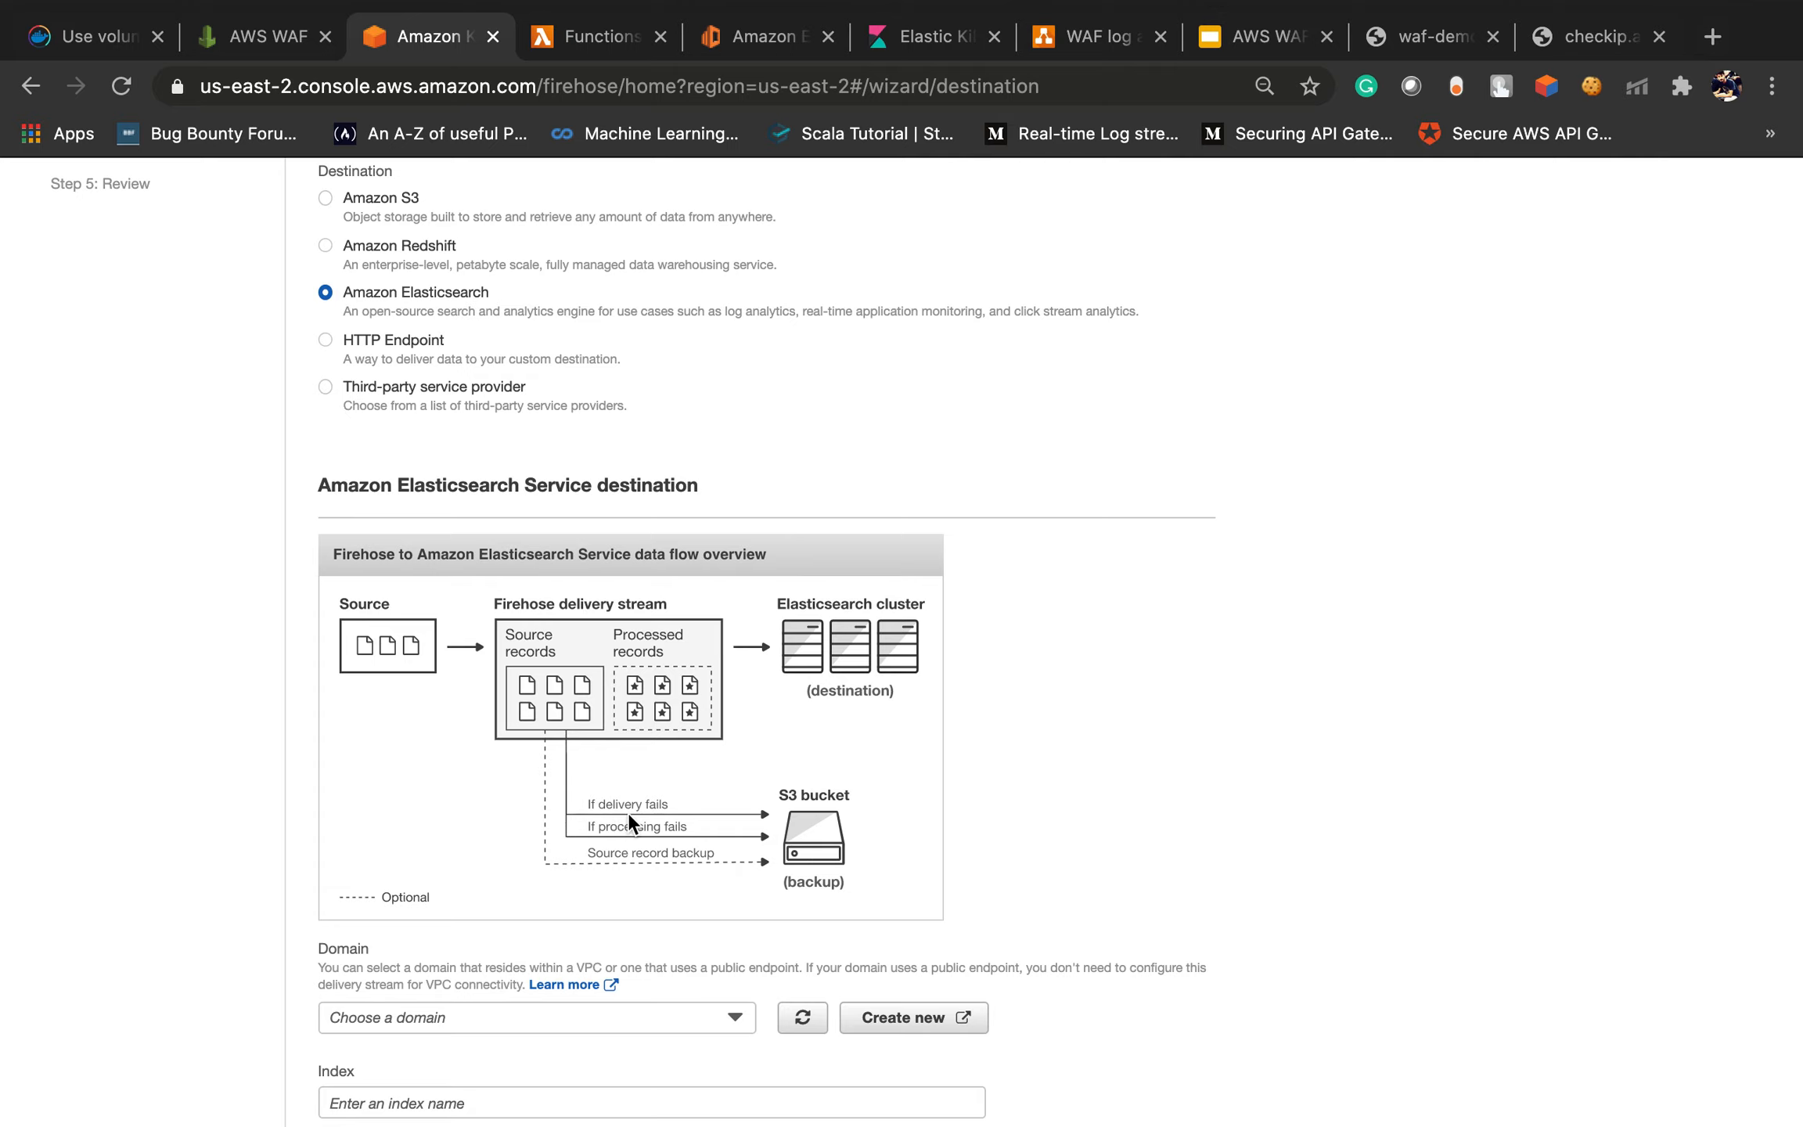
{"action": "scroll", "coordinate": [827, 828], "scroll_direction": "down", "scroll_amount": 5}
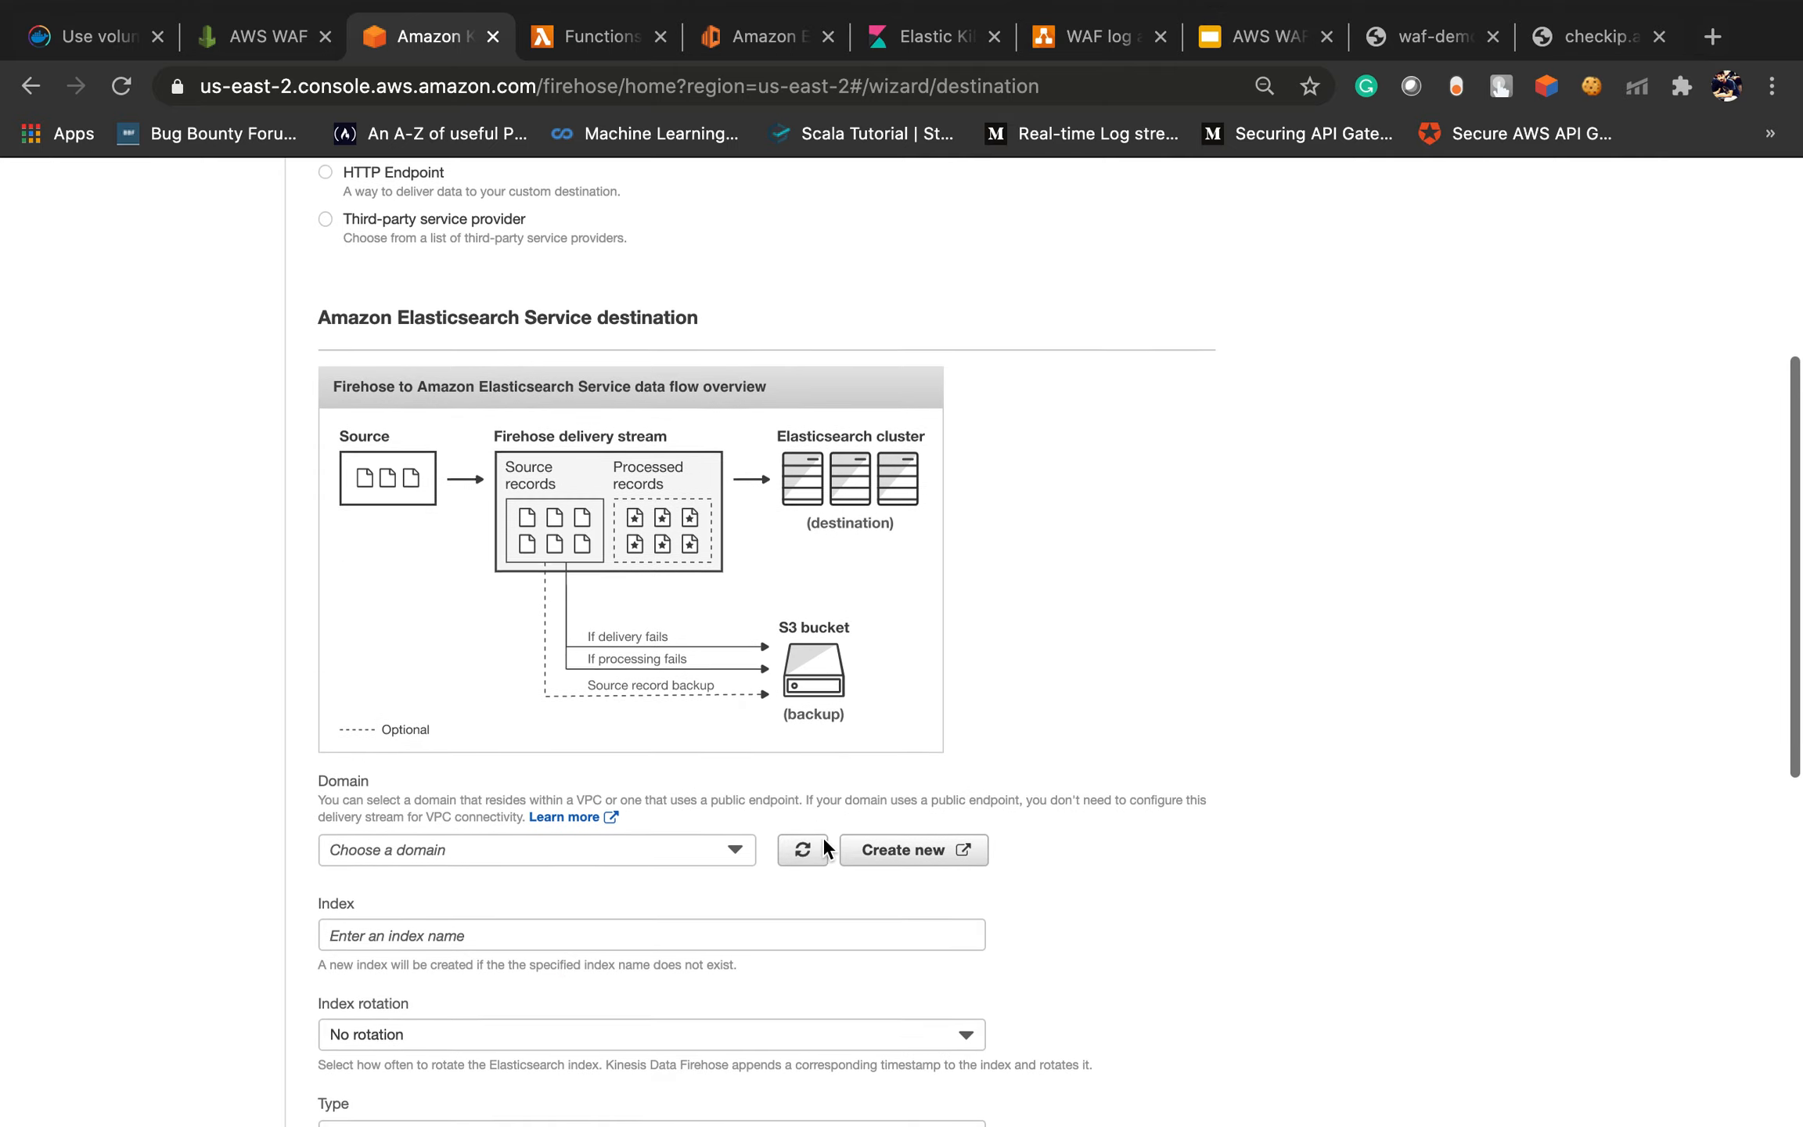
{"action": "left_click", "coordinate": [623, 771]}
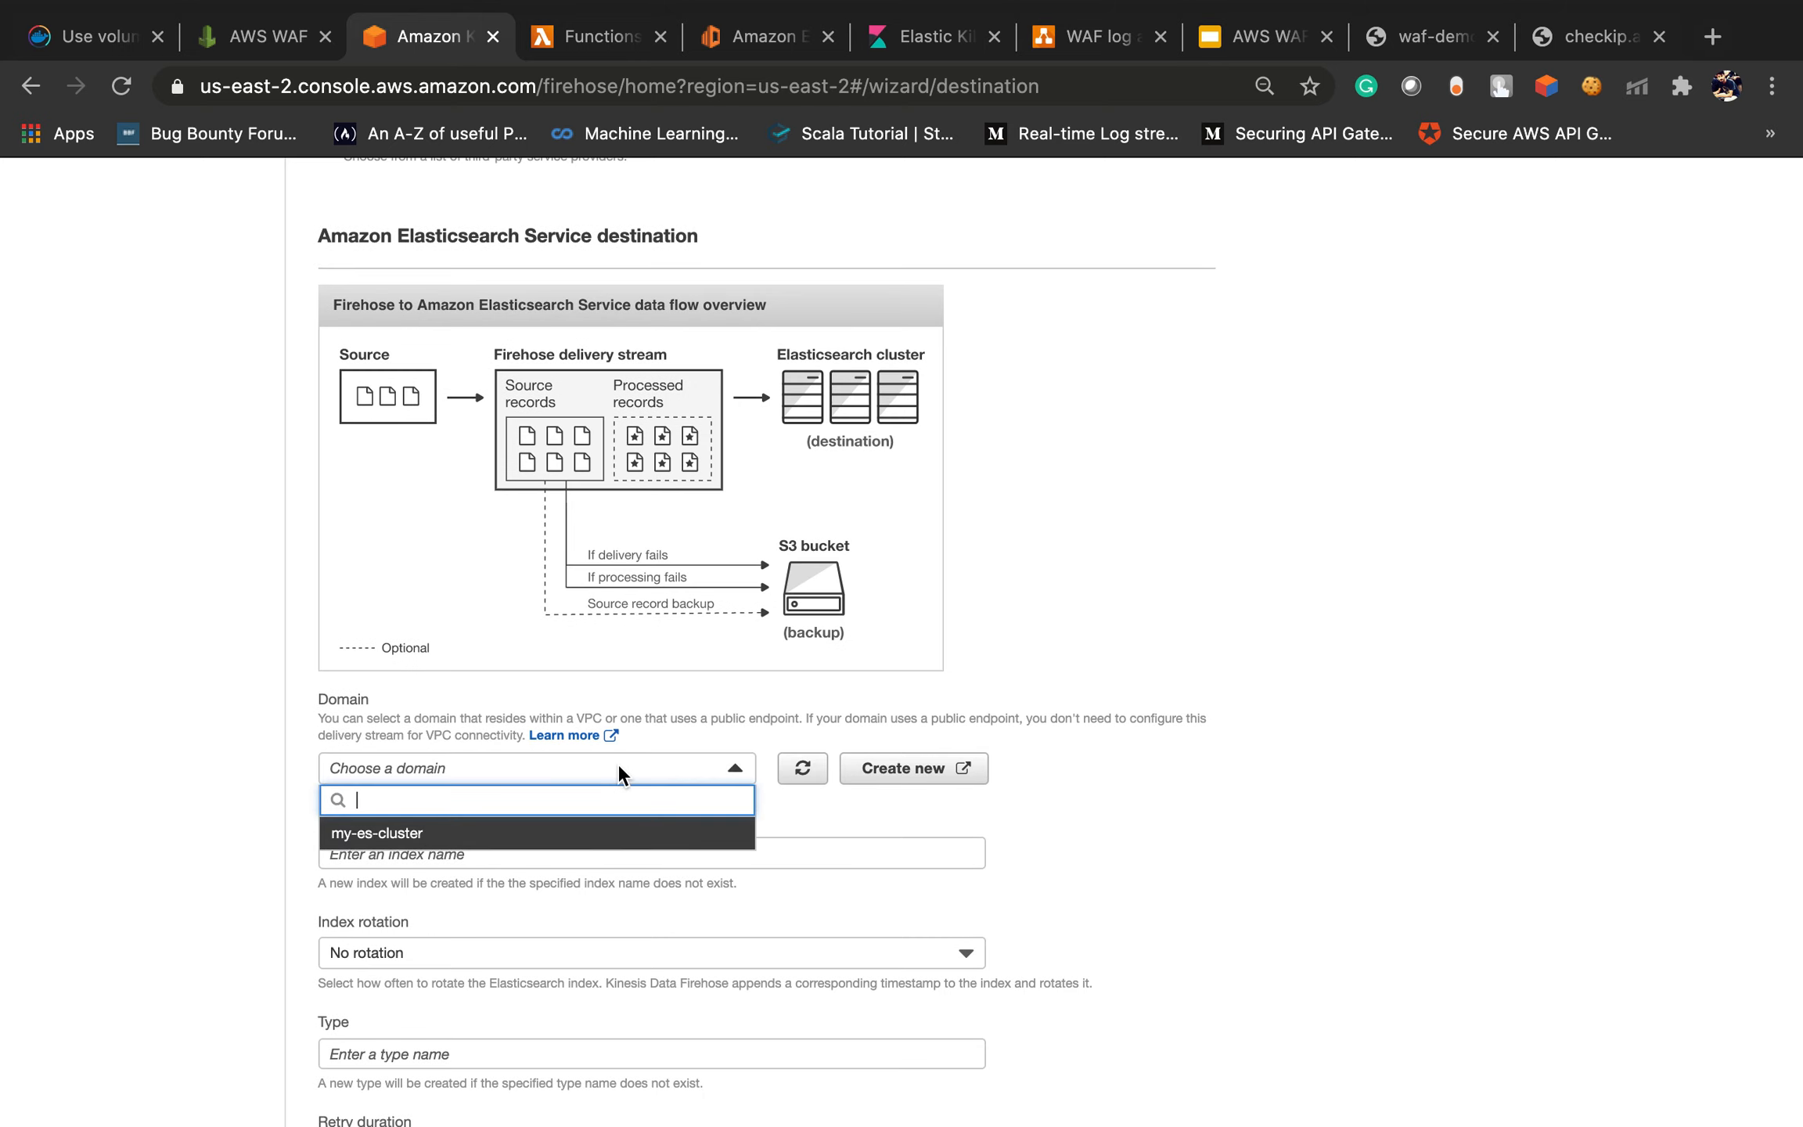
{"action": "left_click", "coordinate": [599, 828]}
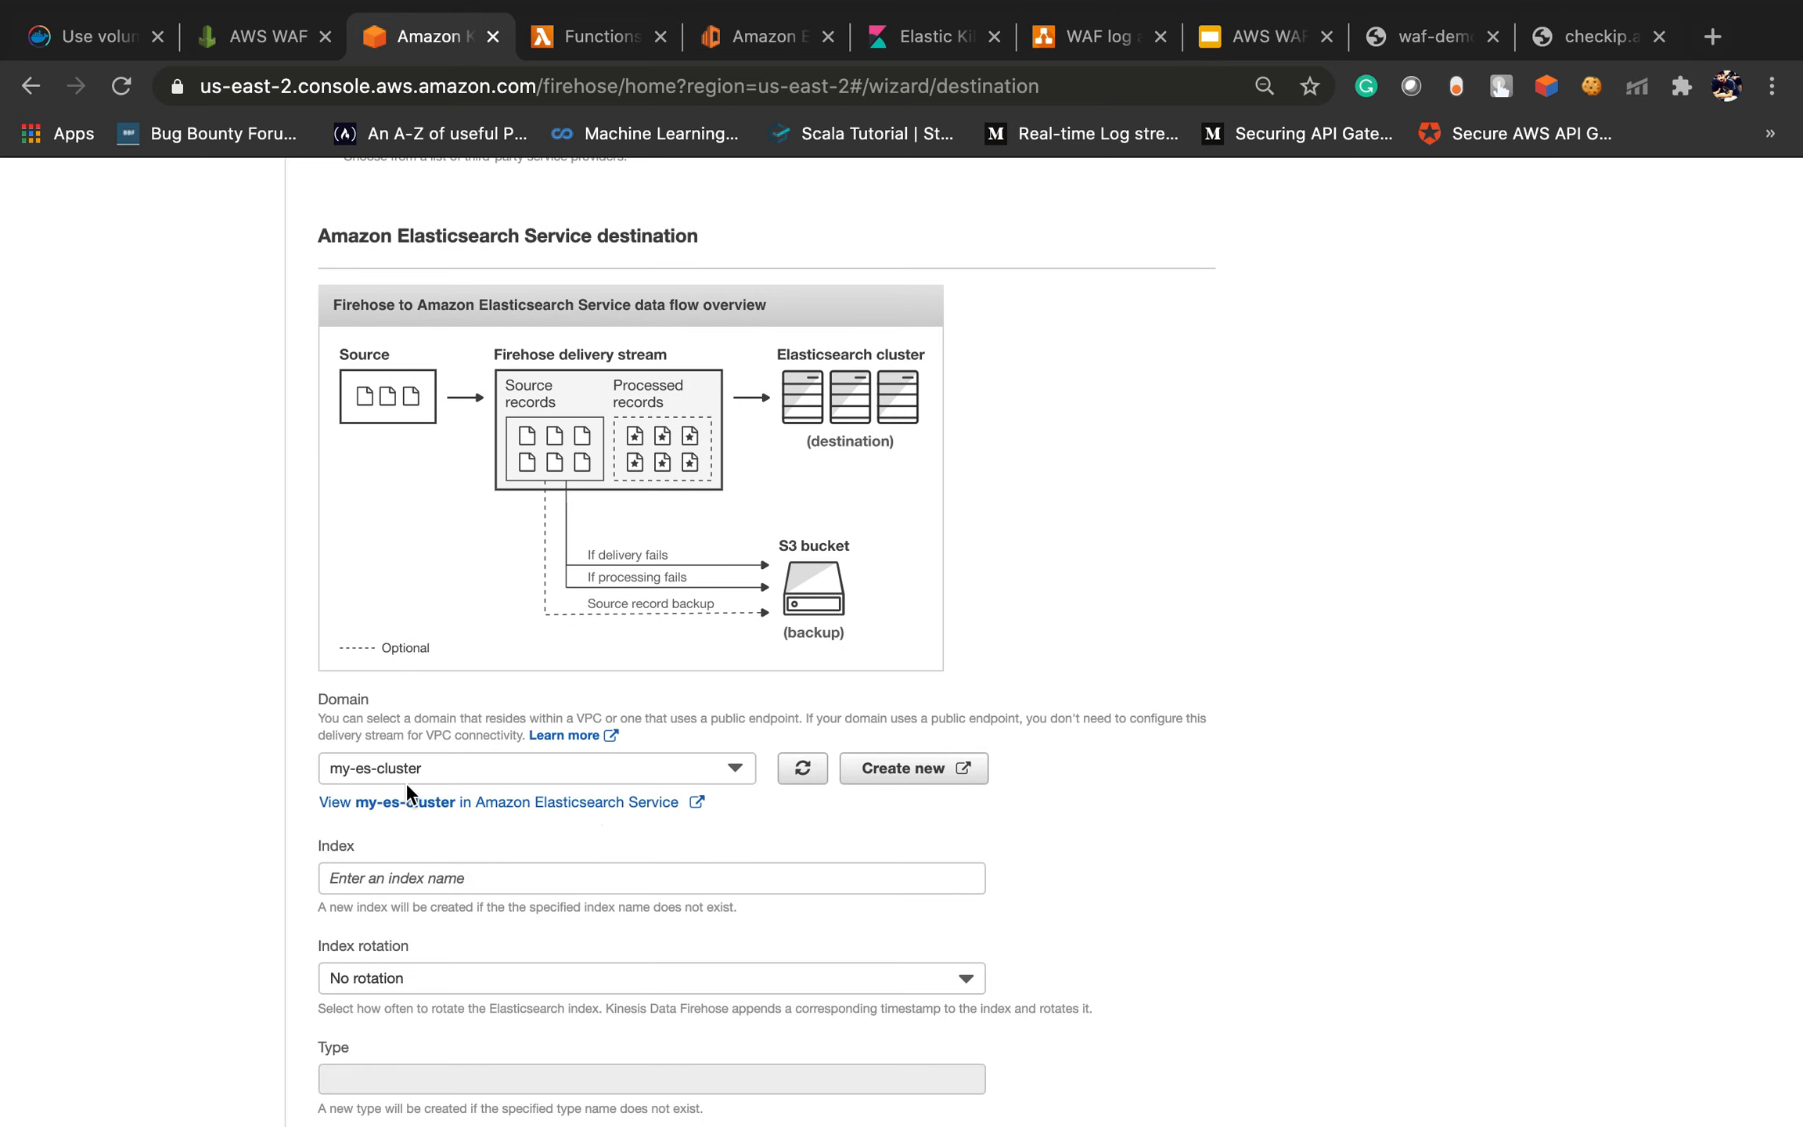
{"action": "scroll", "coordinate": [517, 816], "scroll_direction": "down", "scroll_amount": 2}
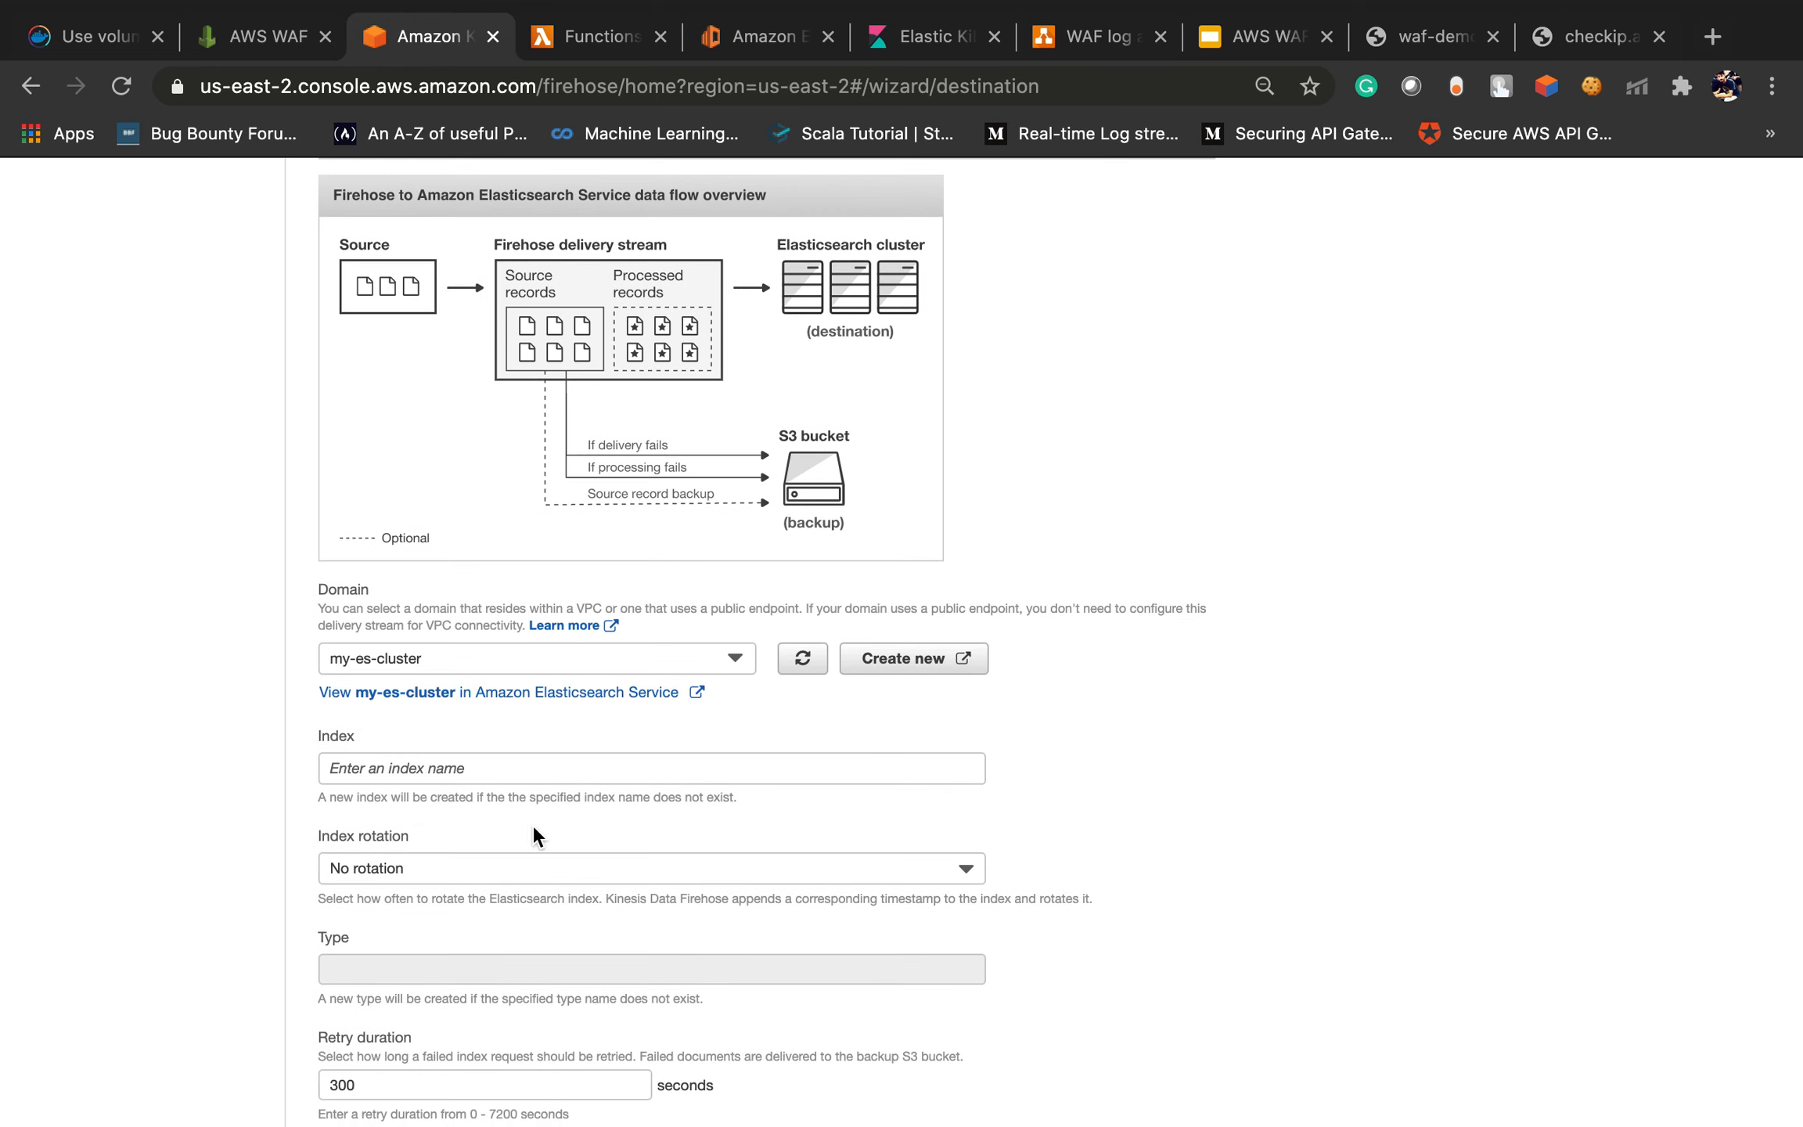
{"action": "scroll", "coordinate": [531, 823], "scroll_direction": "down", "scroll_amount": 1}
{"action": "left_click", "coordinate": [486, 704]}
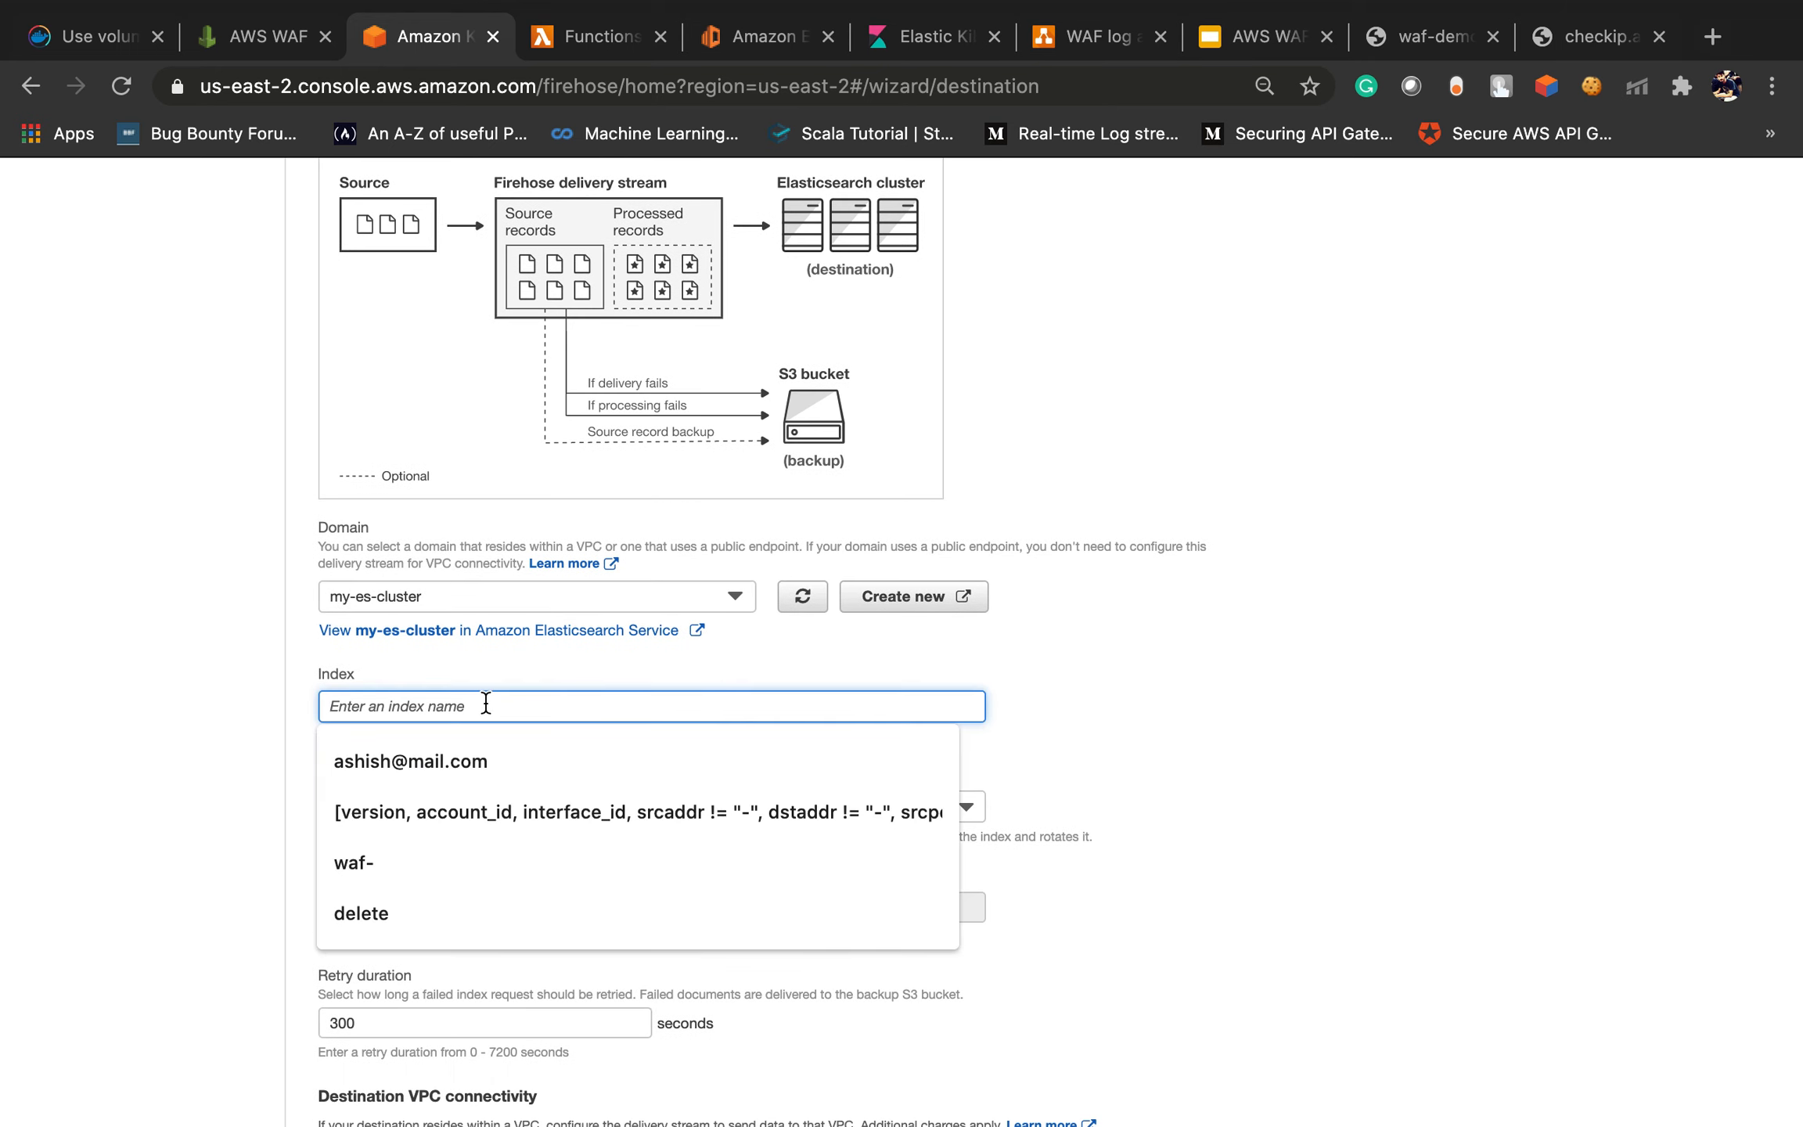
{"action": "left_click", "coordinate": [493, 861]}
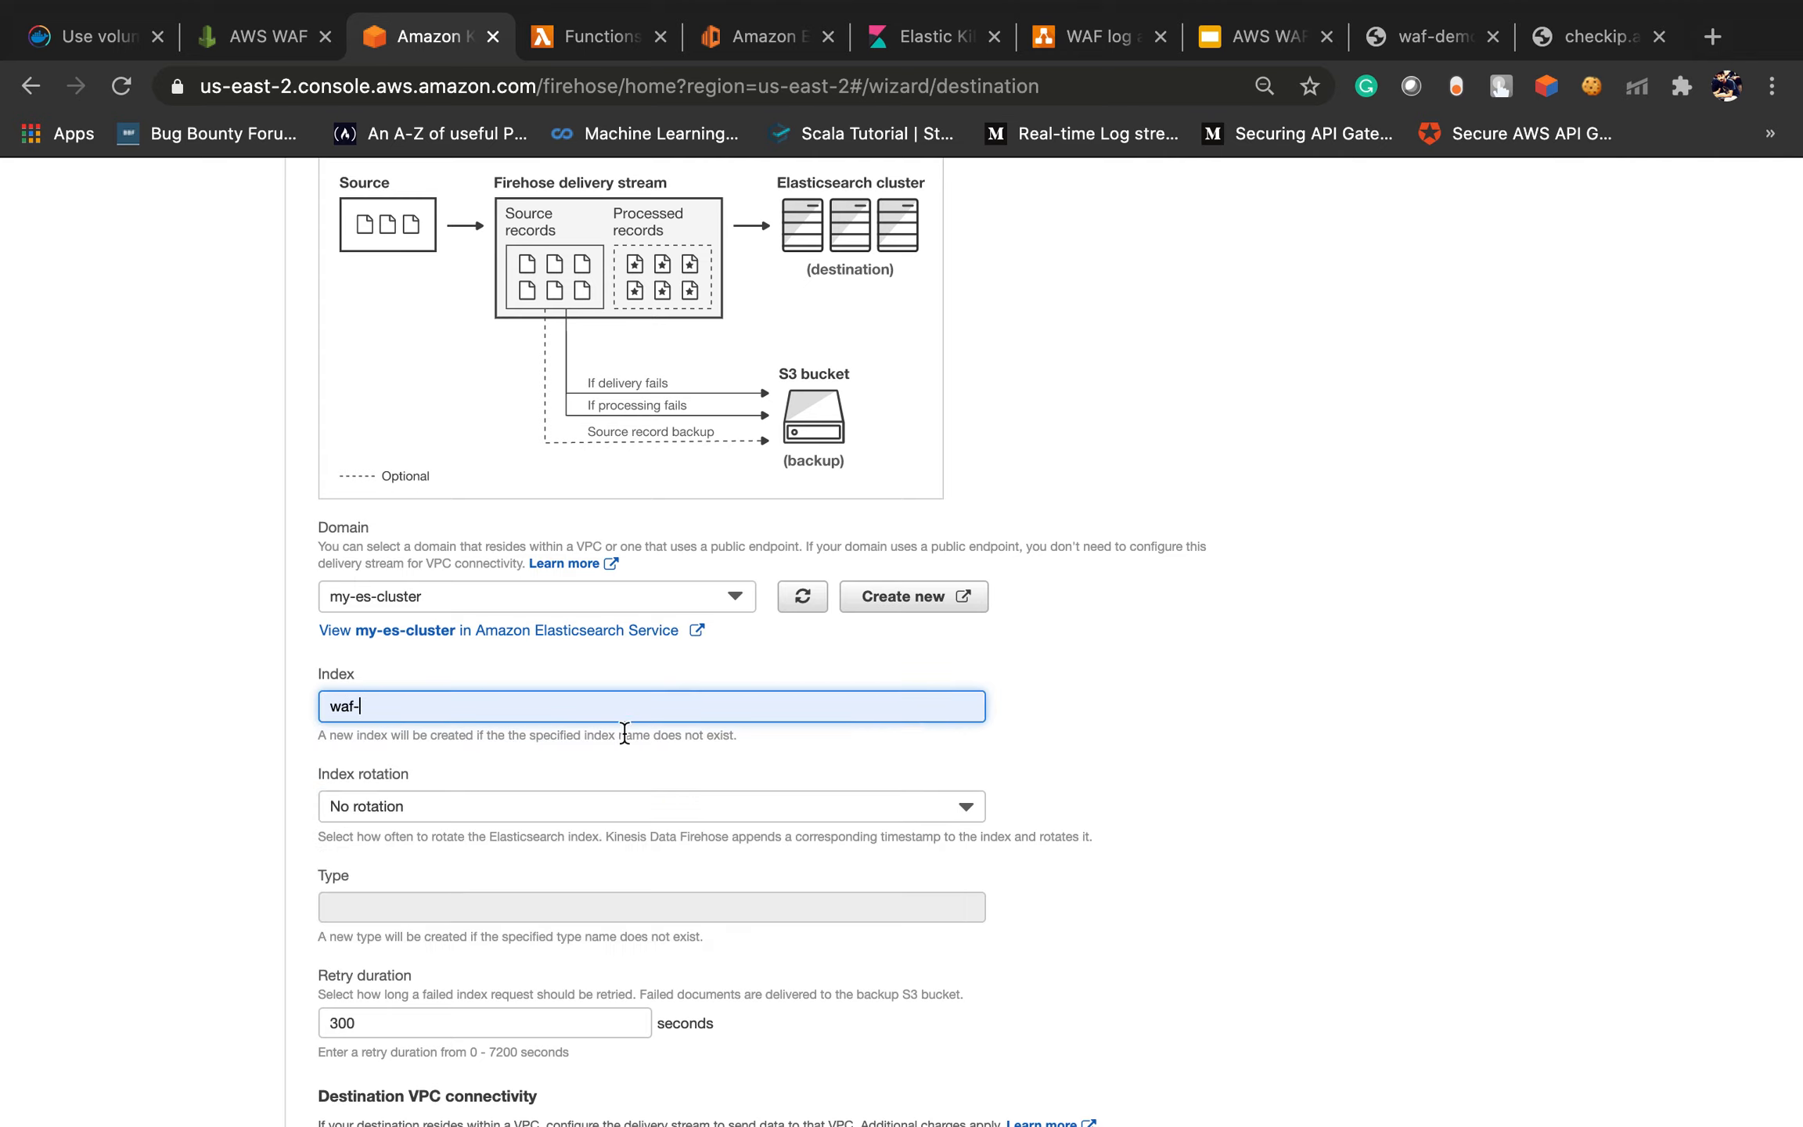
Set retired-bucket-backups as the backup S3 bucket, keeping the backup mode at failed records only
{"action": "scroll", "coordinate": [619, 732], "scroll_direction": "down", "scroll_amount": 4}
{"action": "scroll", "coordinate": [632, 830], "scroll_direction": "down", "scroll_amount": 10}
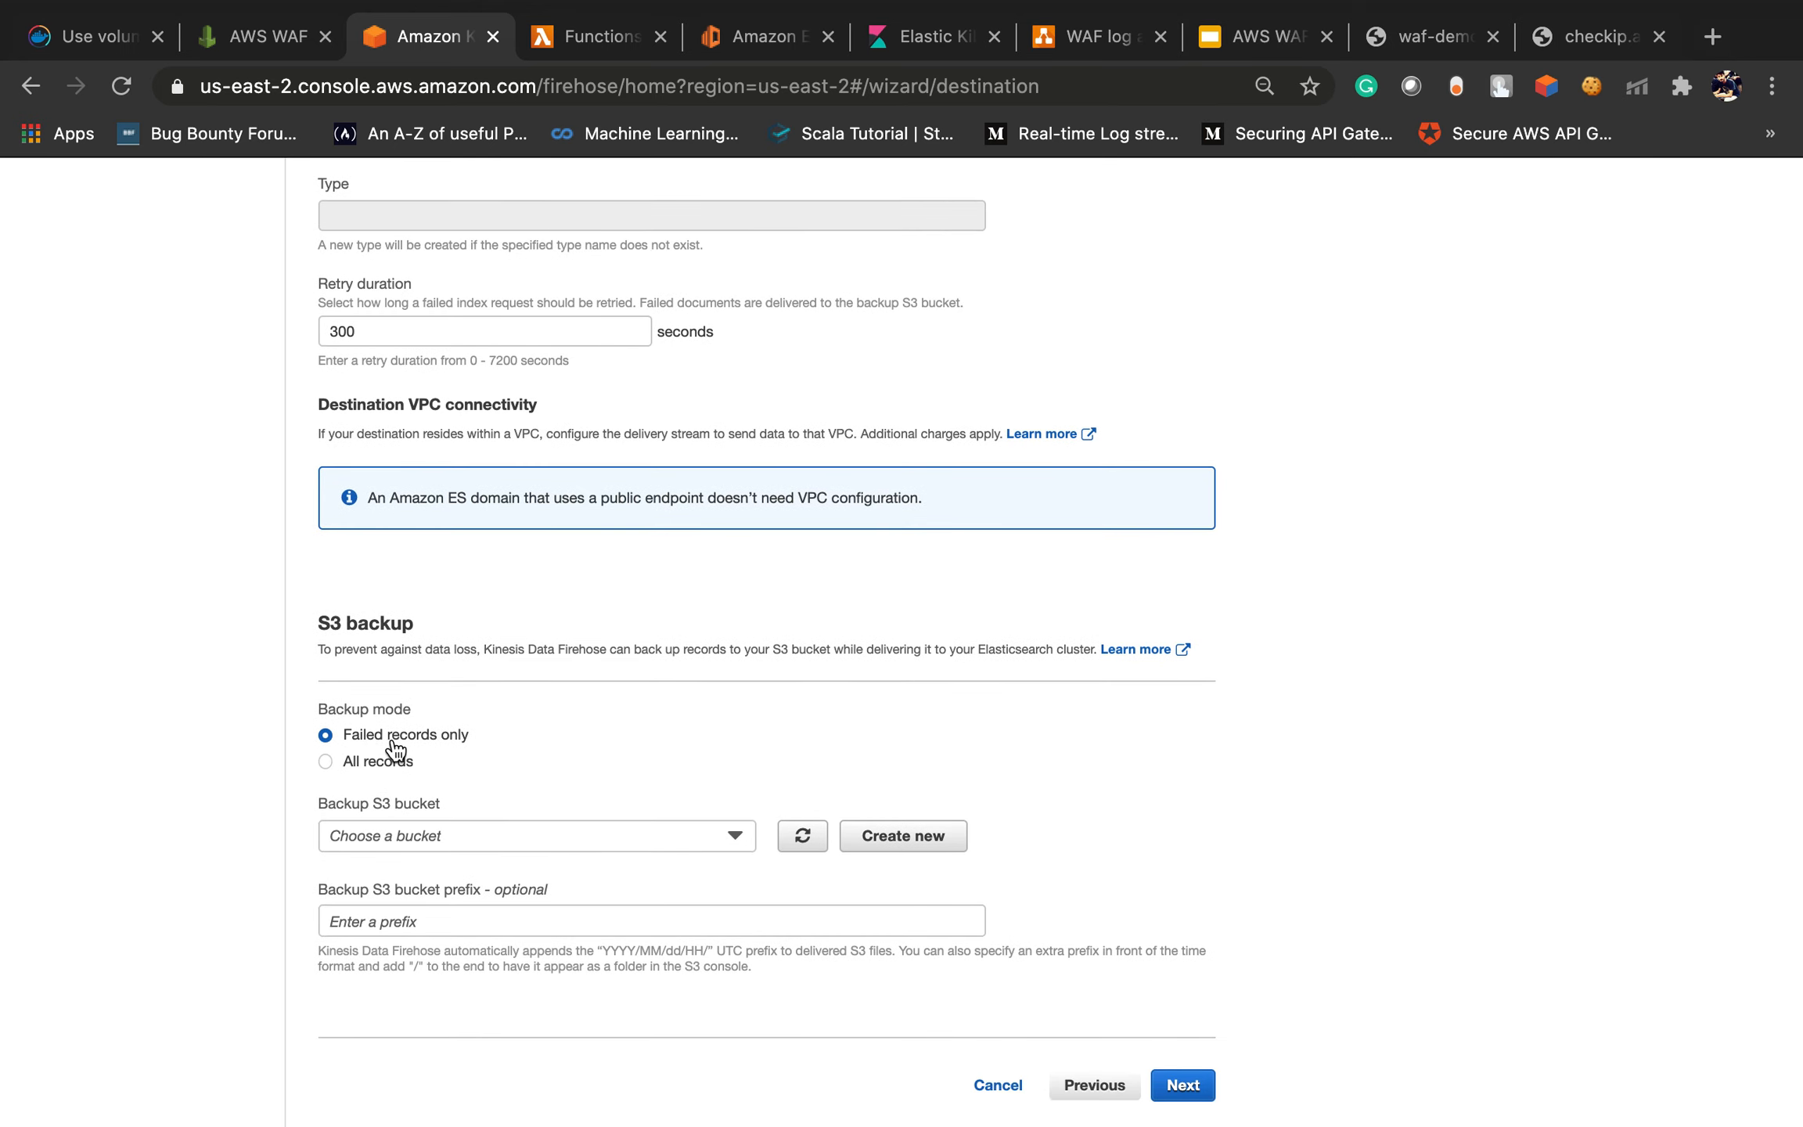
{"action": "left_click", "coordinate": [403, 831]}
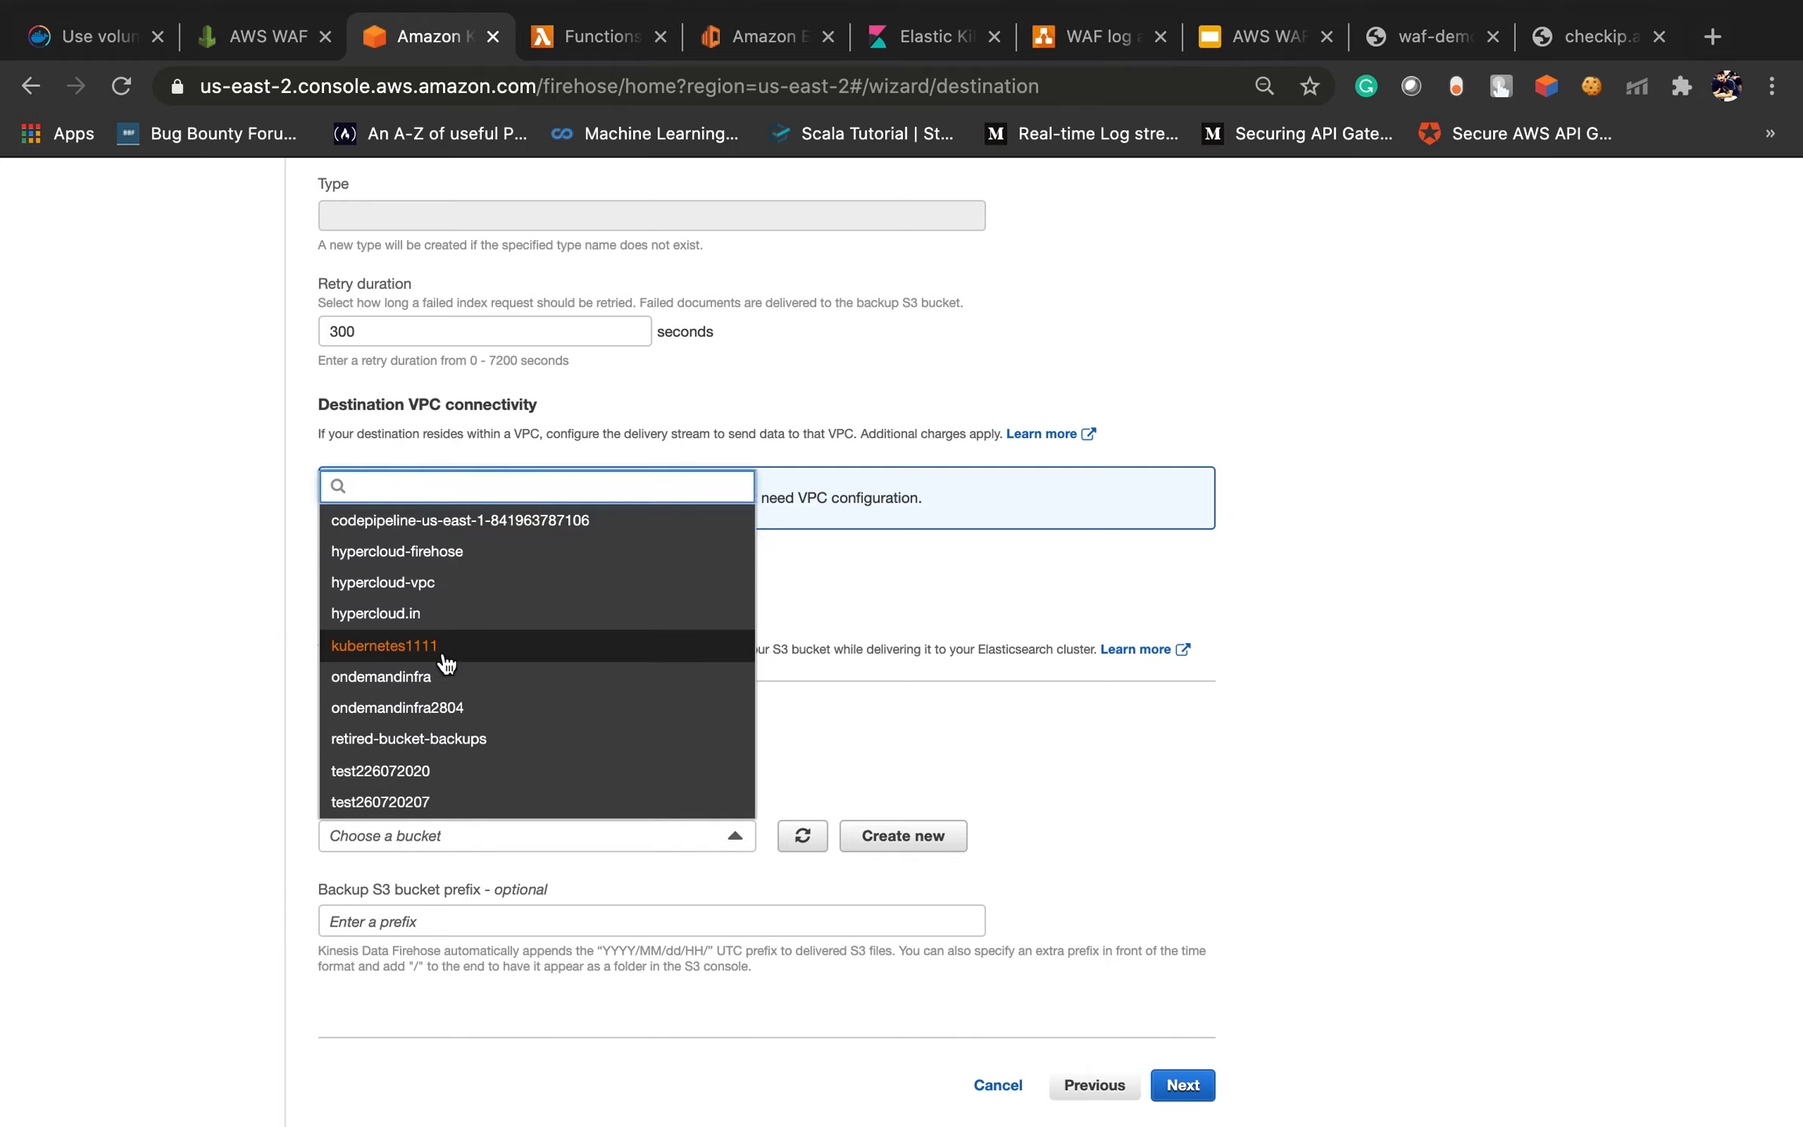
{"action": "left_click", "coordinate": [487, 740]}
{"action": "scroll", "coordinate": [592, 899], "scroll_direction": "down", "scroll_amount": 2}
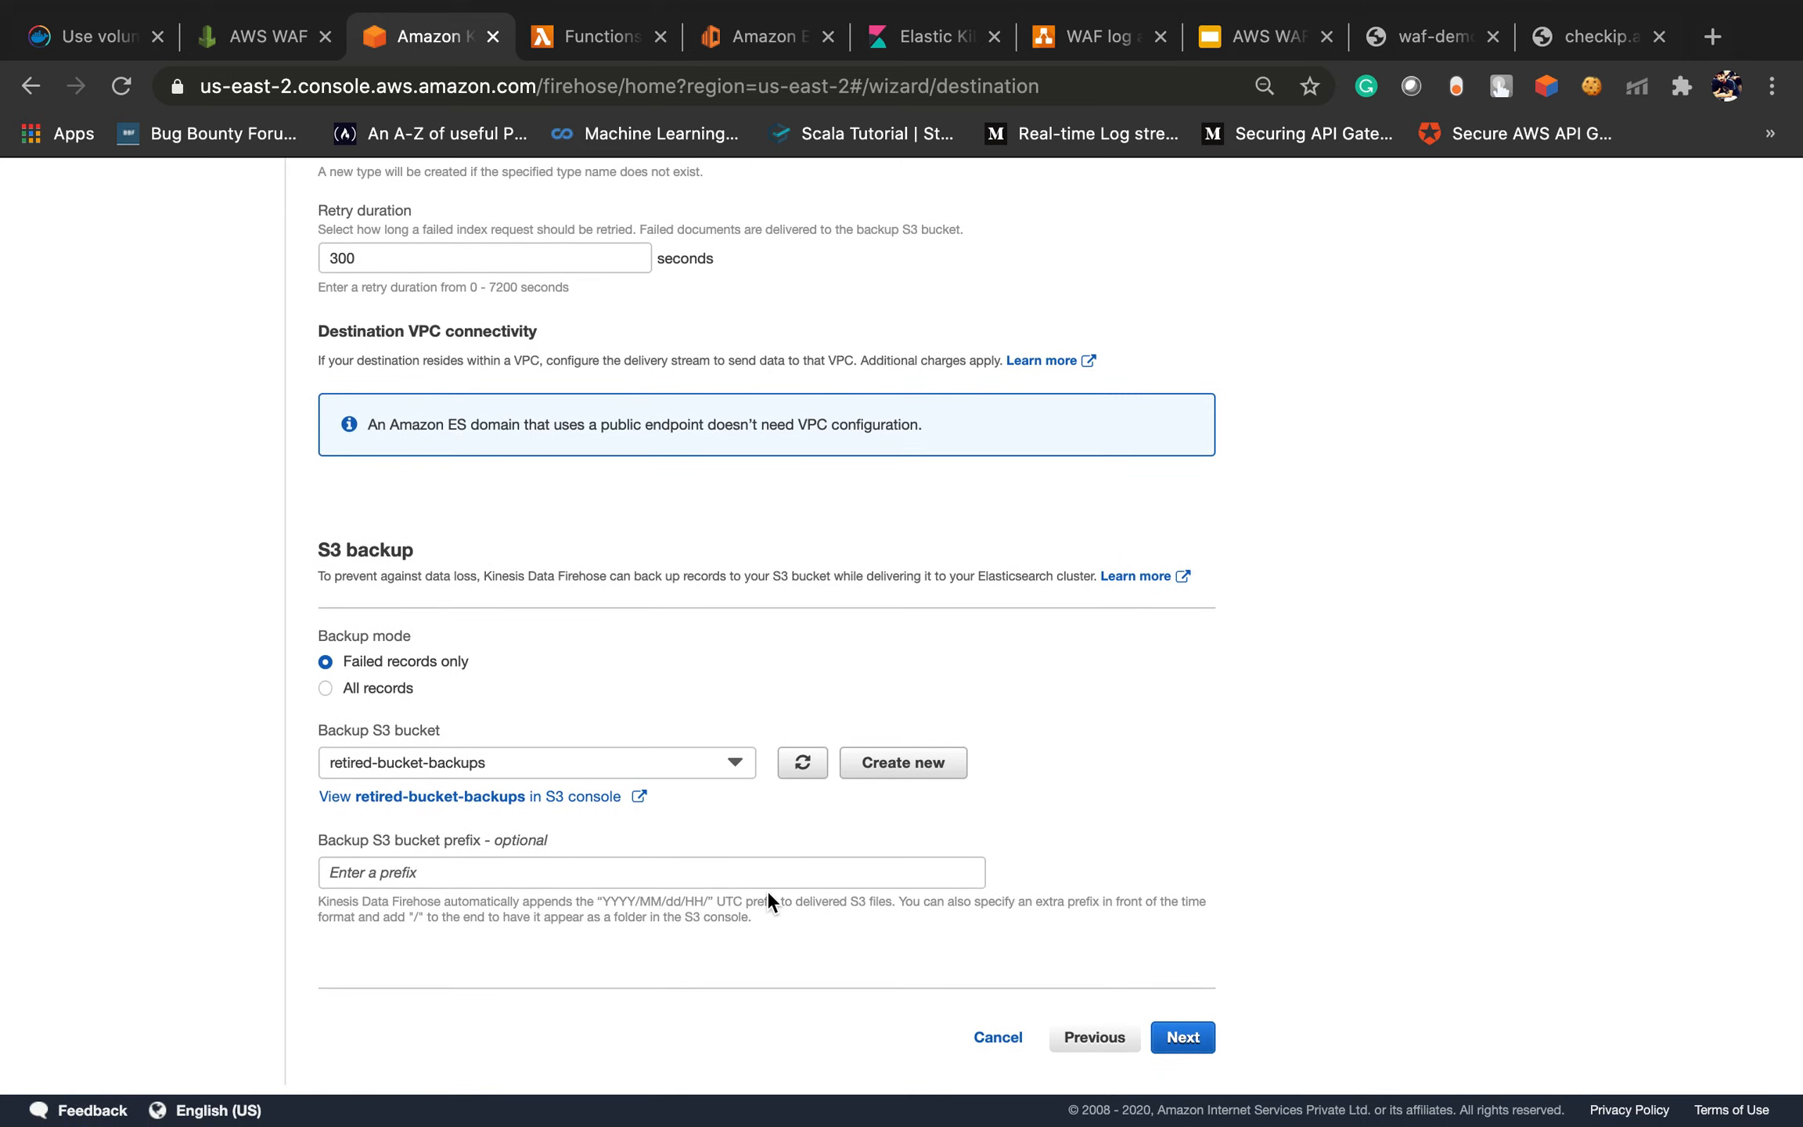
Continue to the stream settings and keep the buffer size at 5 MiB and the buffer interval at 300 seconds
{"action": "left_click", "coordinate": [1182, 1039]}
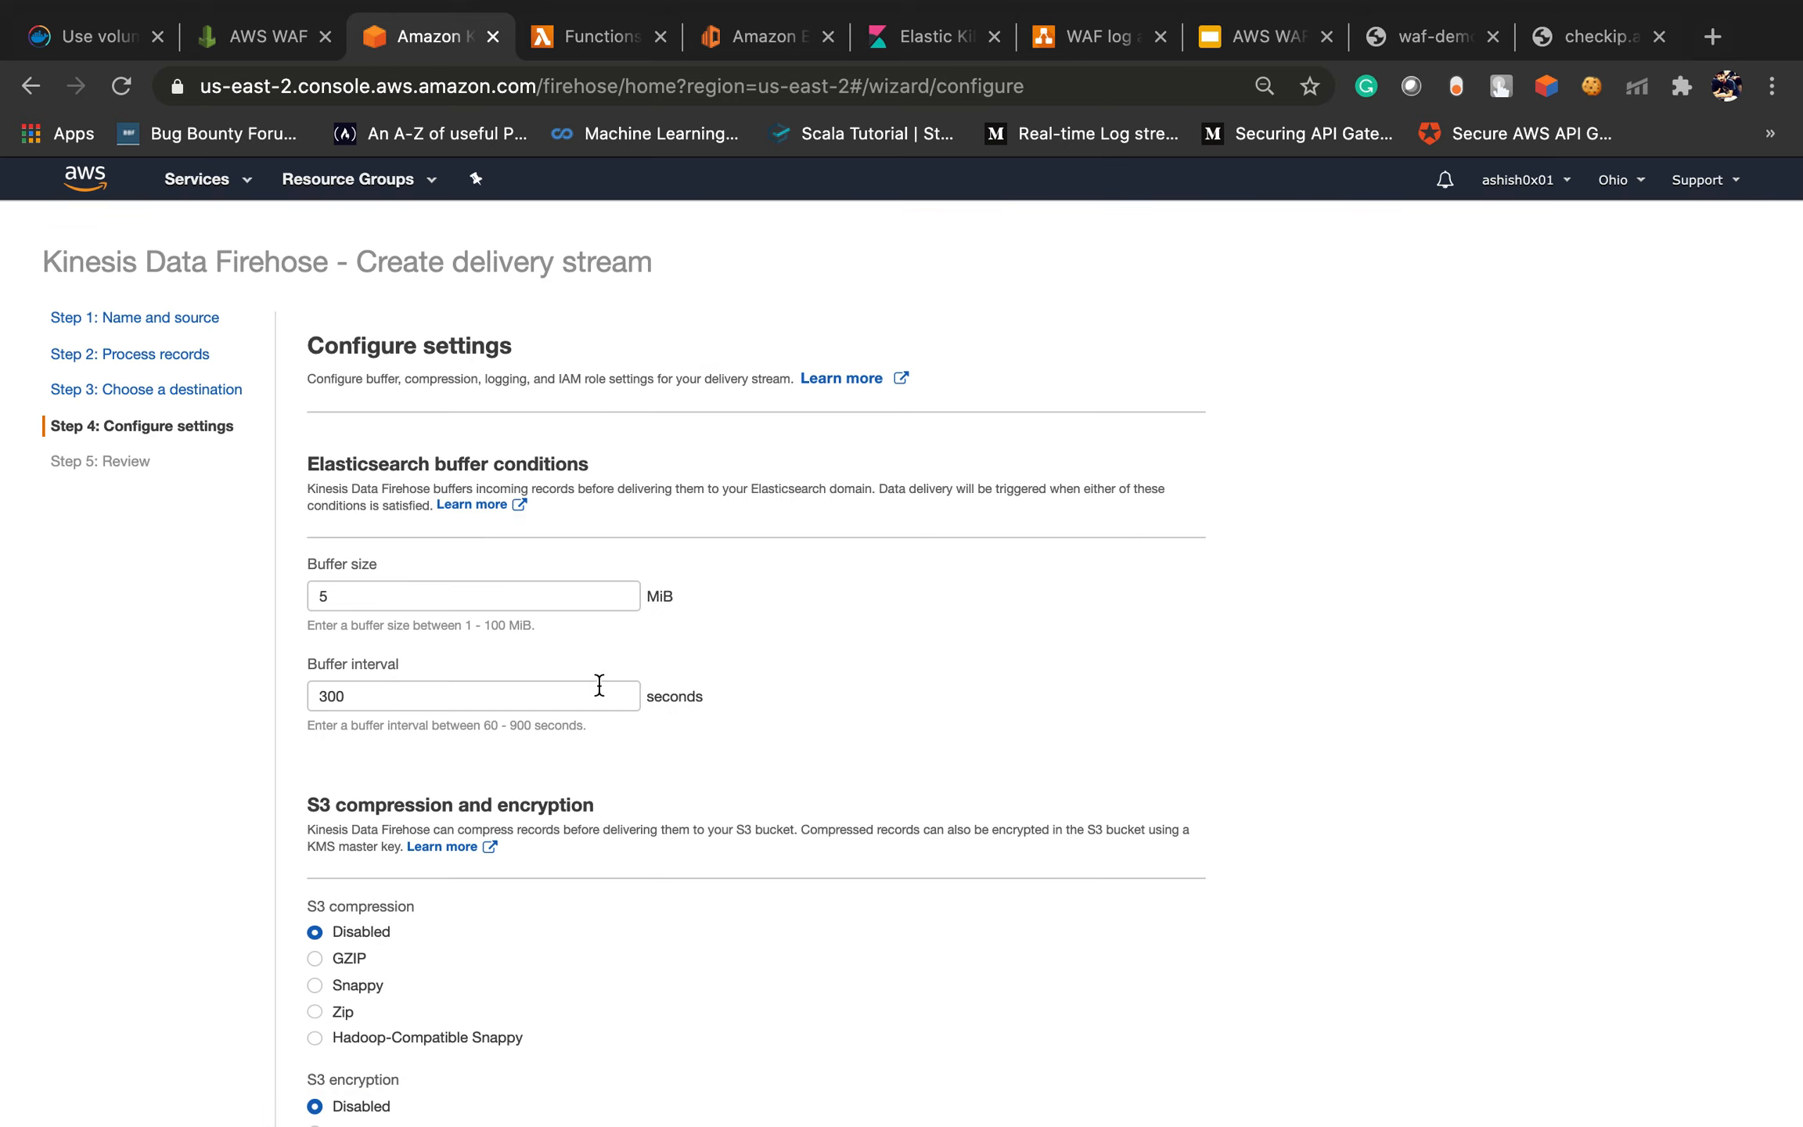
{"action": "scroll", "coordinate": [509, 608], "scroll_direction": "down", "scroll_amount": 2}
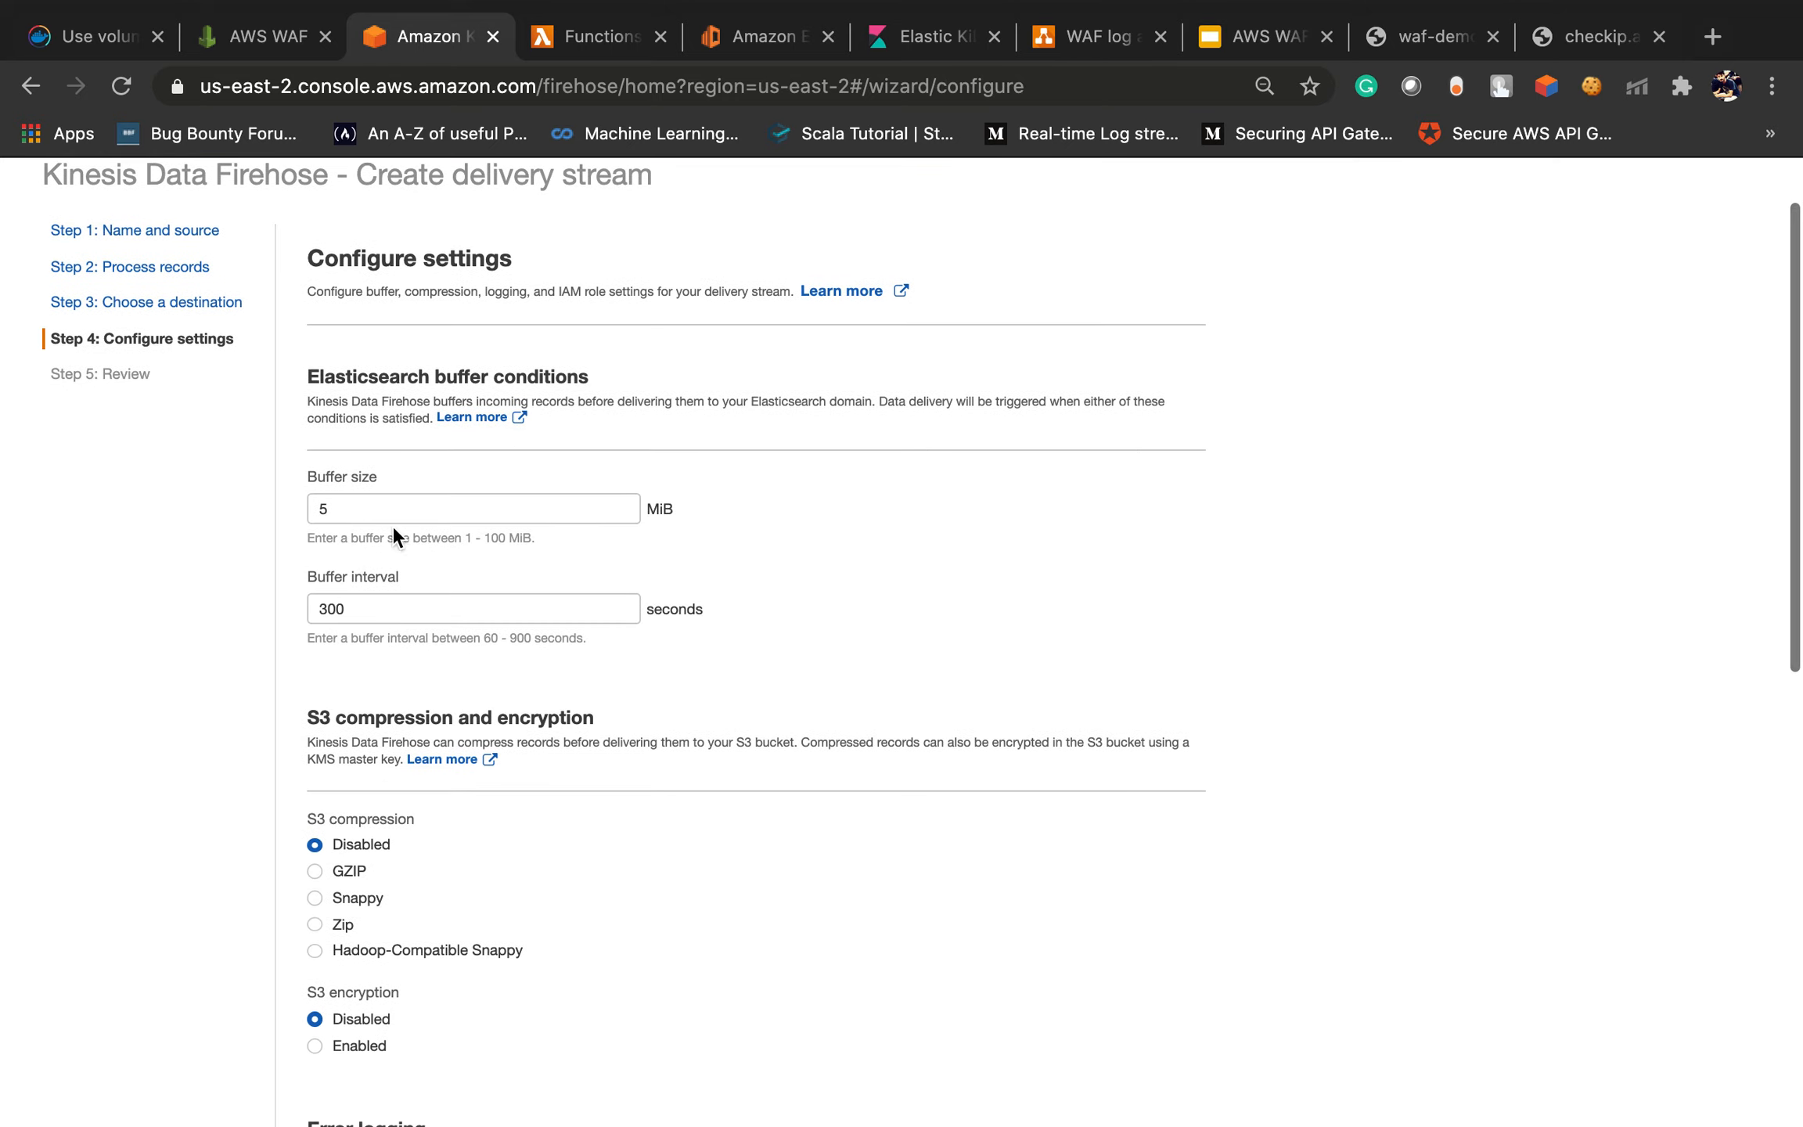
{"action": "left_click", "coordinate": [357, 511]}
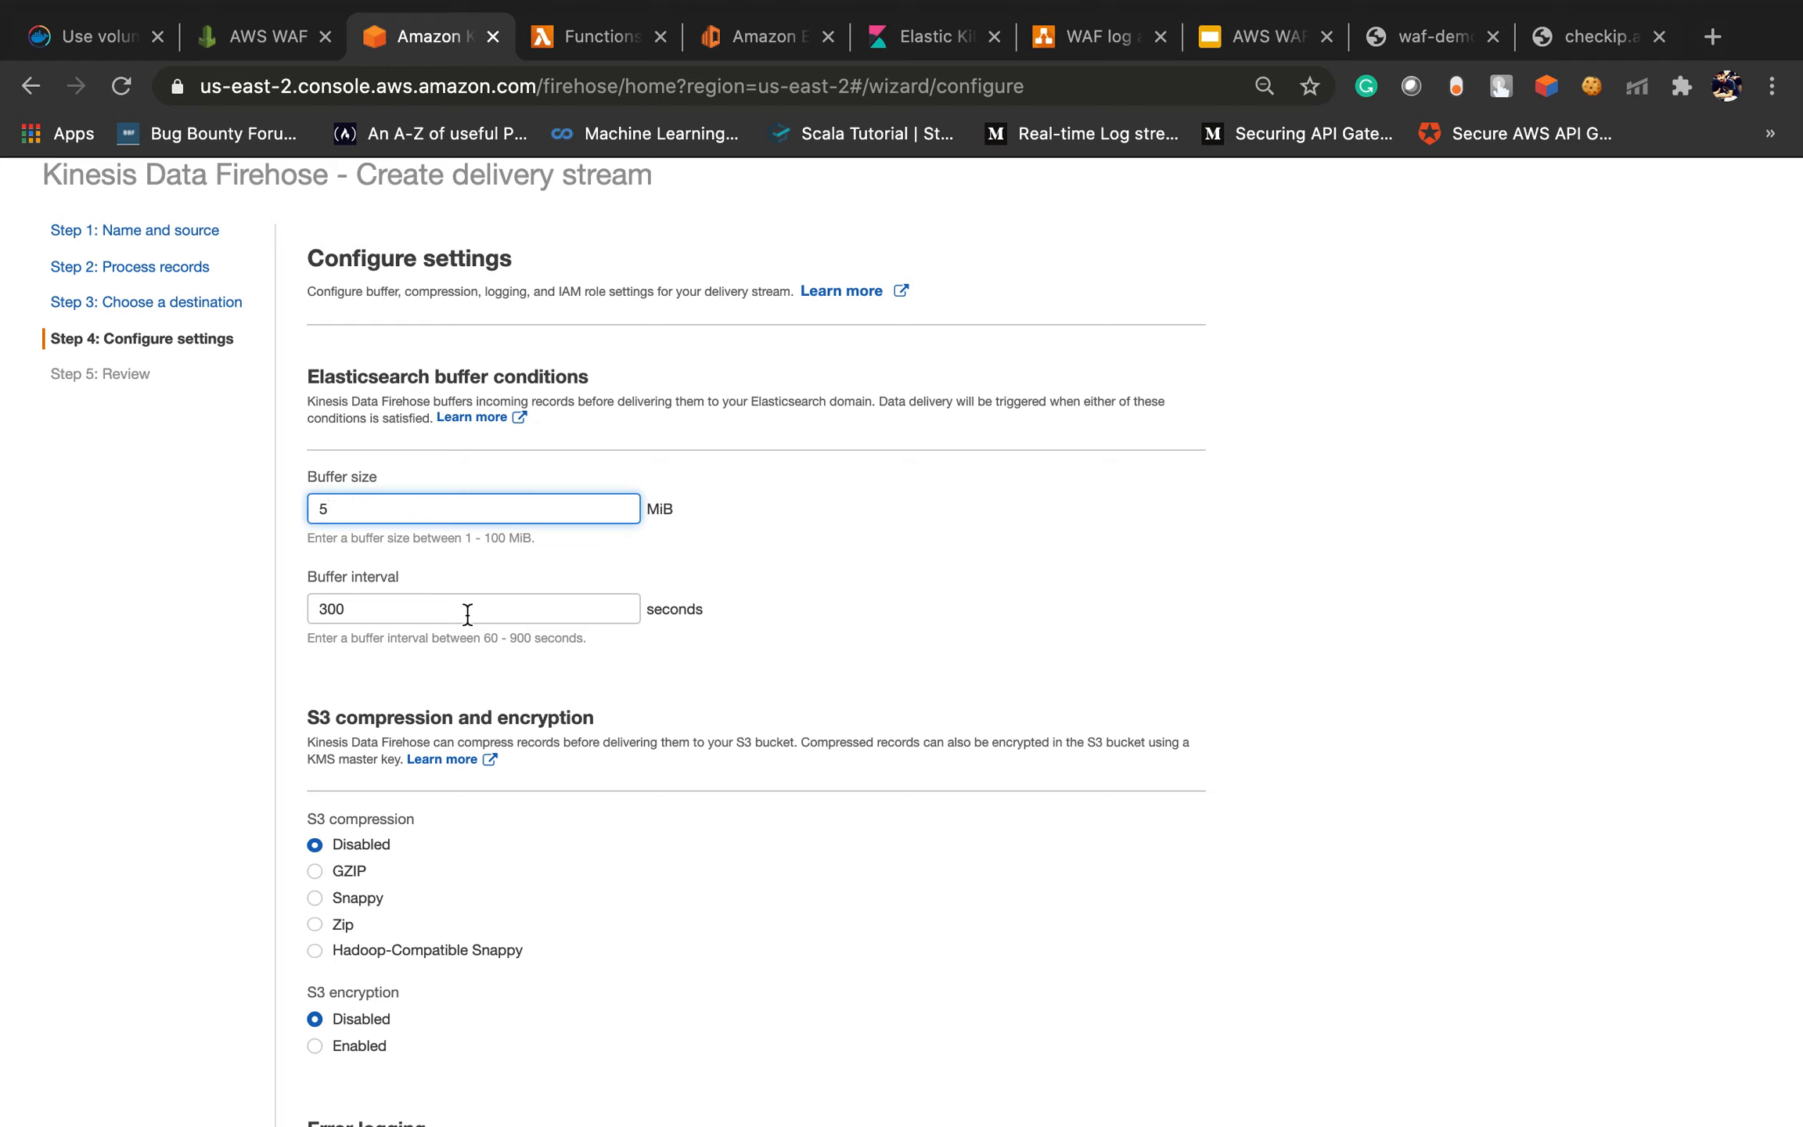
{"action": "scroll", "coordinate": [439, 599], "scroll_direction": "down", "scroll_amount": 3}
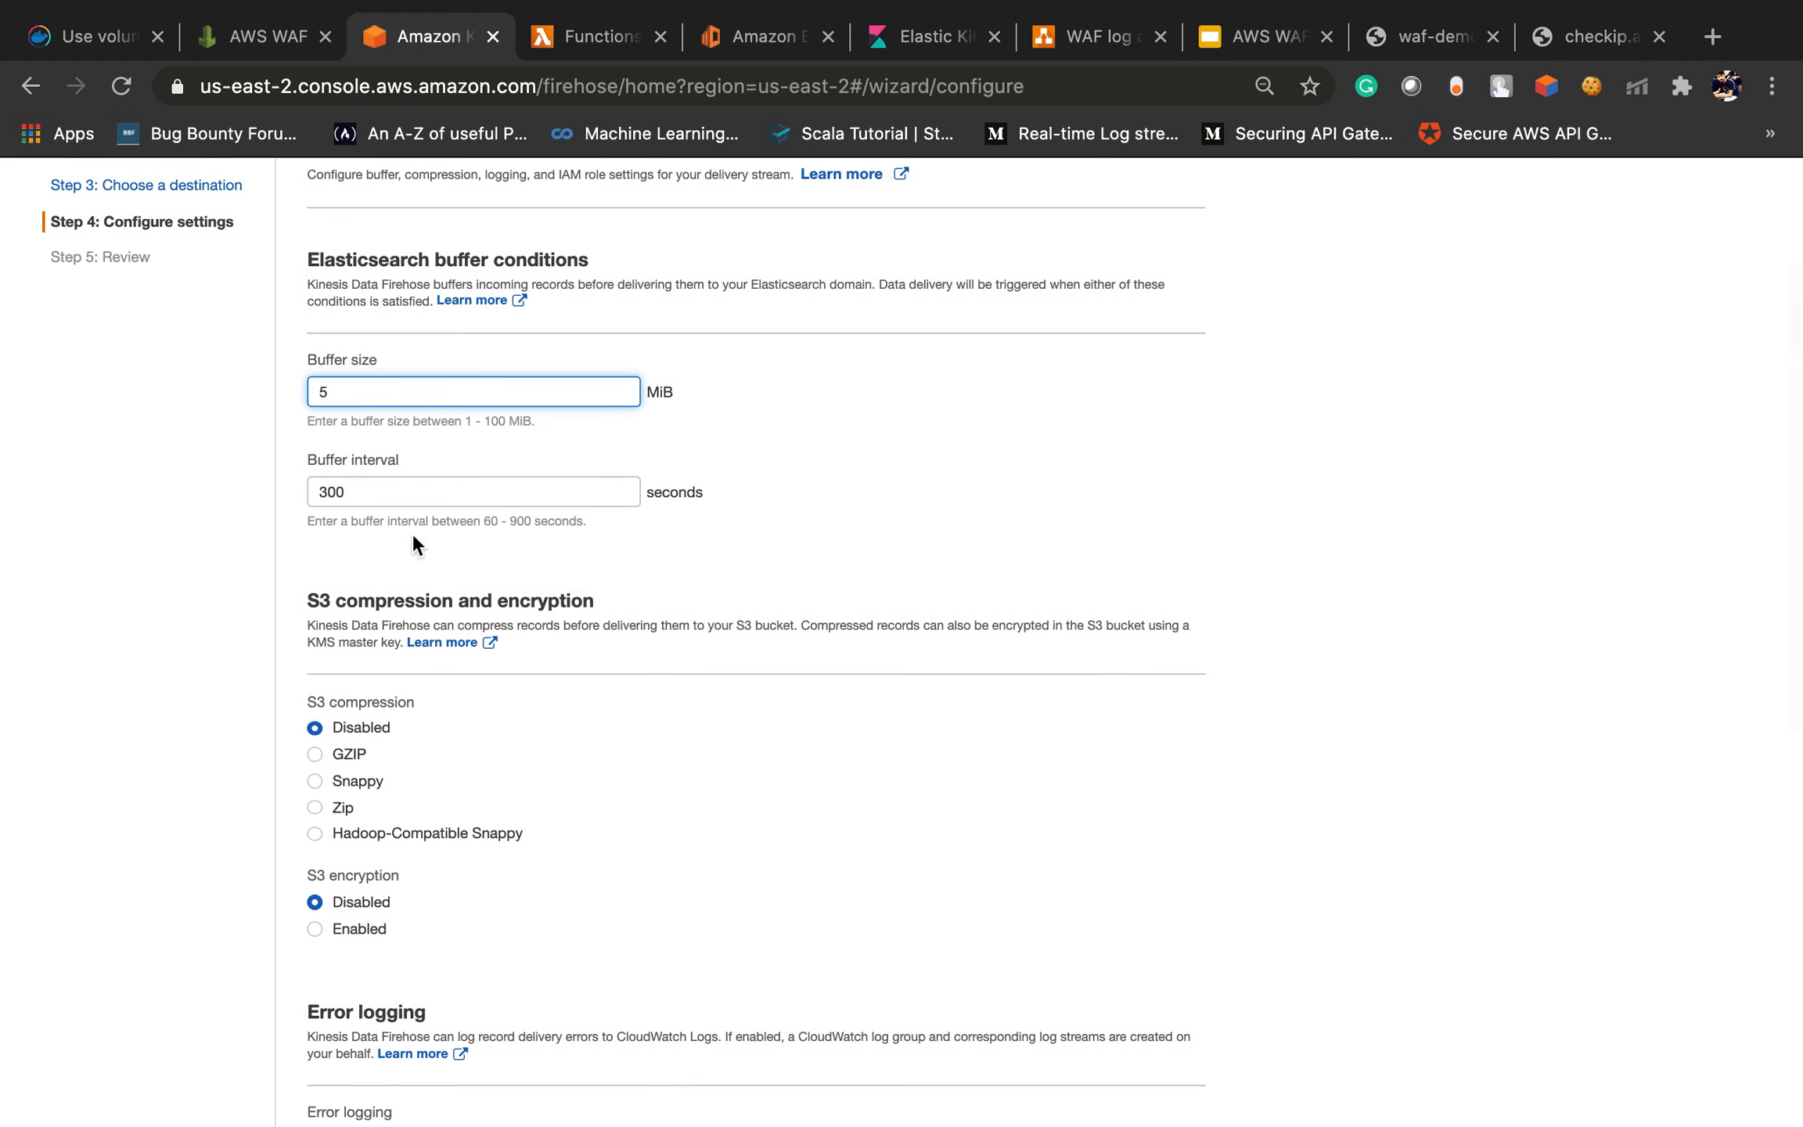
{"action": "double_click", "coordinate": [345, 487]}
{"action": "scroll", "coordinate": [525, 649], "scroll_direction": "down", "scroll_amount": 2}
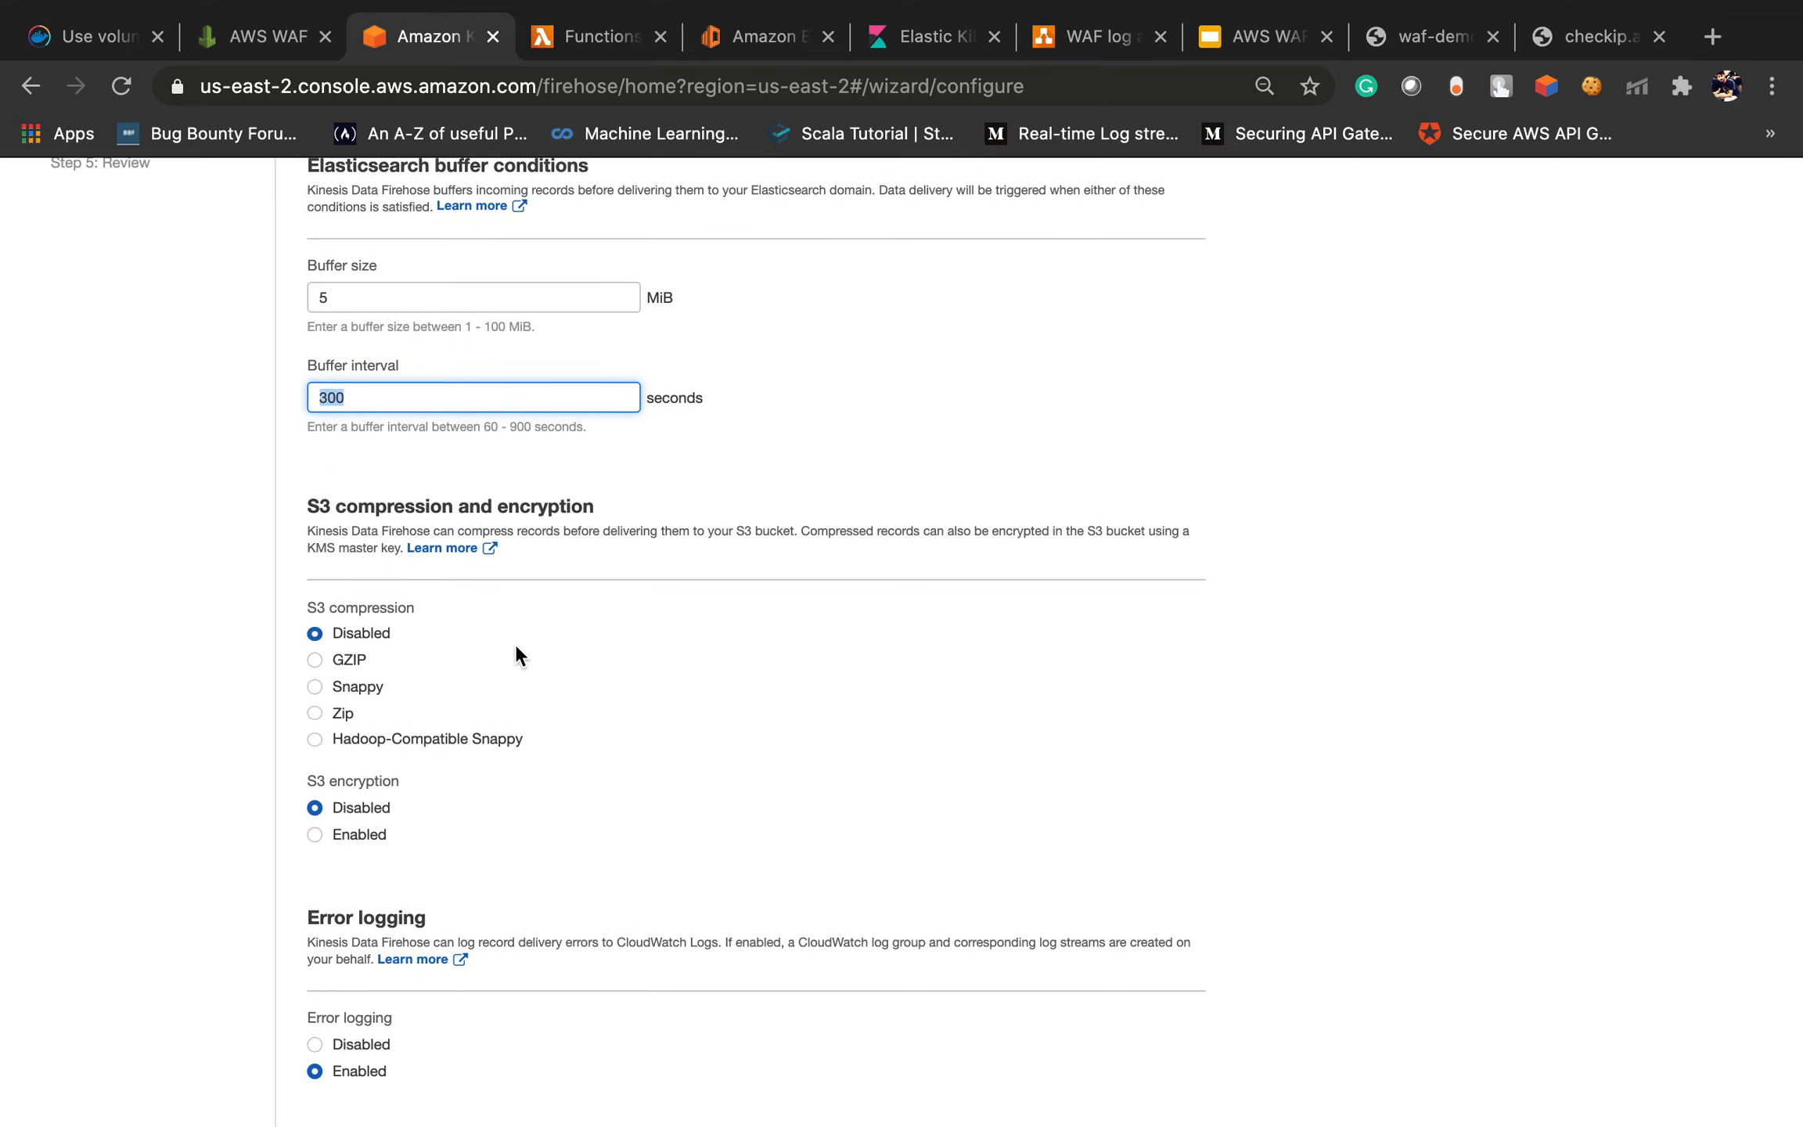
{"action": "scroll", "coordinate": [518, 666], "scroll_direction": "down", "scroll_amount": 2}
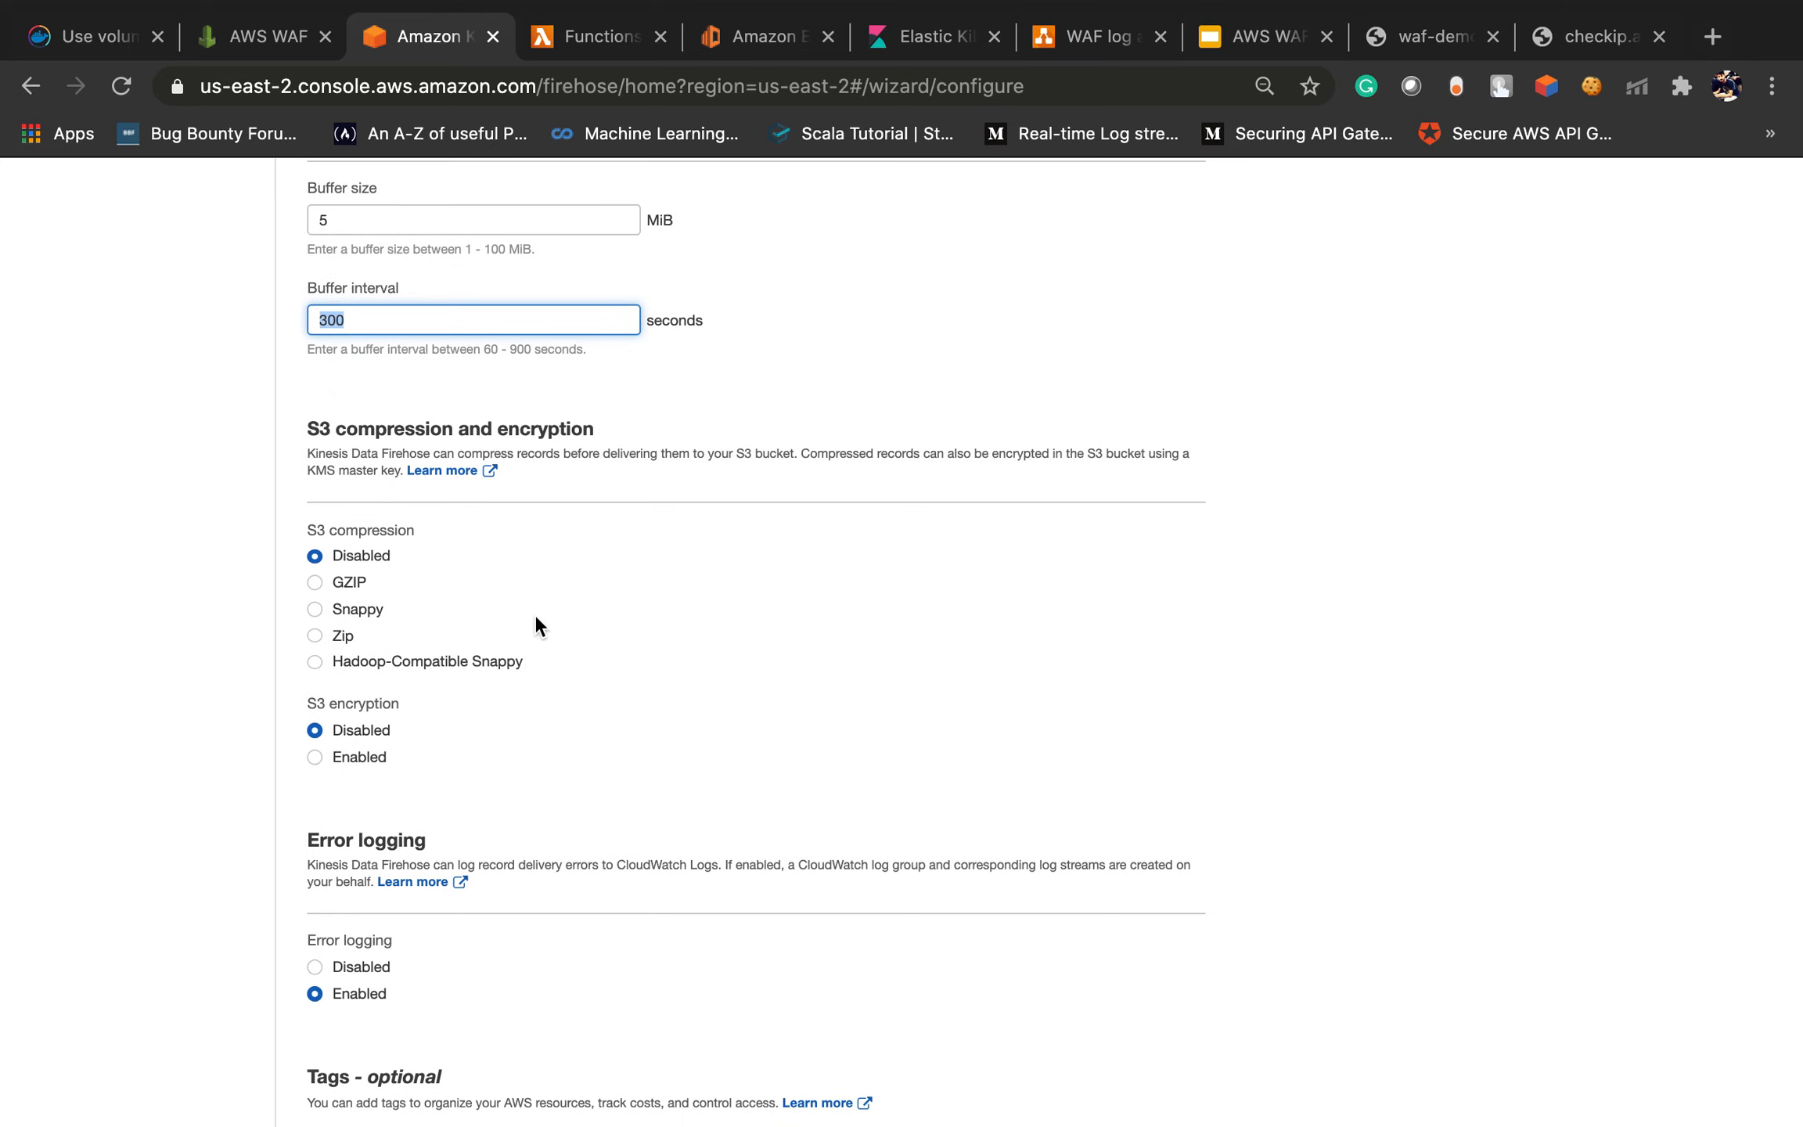
Keep error logging enabled, select creating or updating the IAM role for permissions, and continue to the review
{"action": "scroll", "coordinate": [540, 638], "scroll_direction": "down", "scroll_amount": 2}
{"action": "scroll", "coordinate": [438, 631], "scroll_direction": "down", "scroll_amount": 6}
{"action": "scroll", "coordinate": [495, 753], "scroll_direction": "down", "scroll_amount": 5}
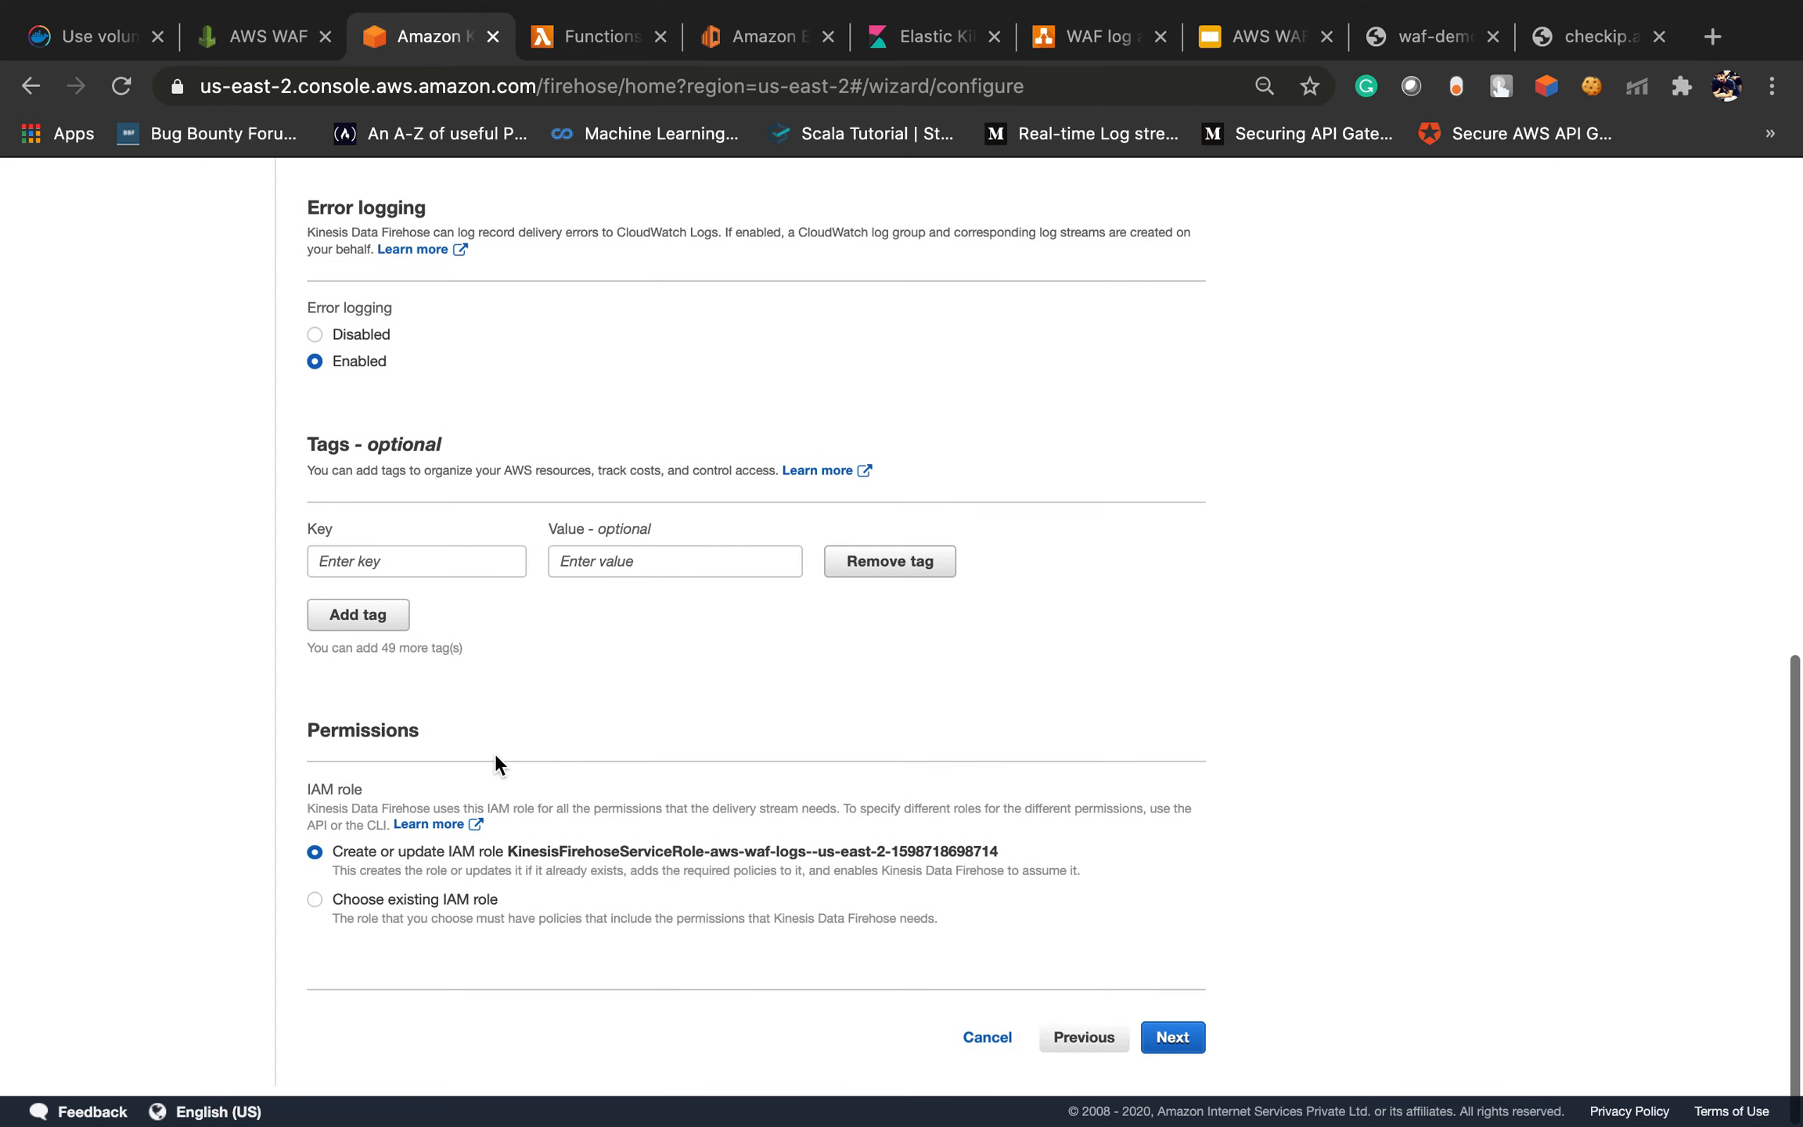
{"action": "left_click", "coordinate": [365, 904]}
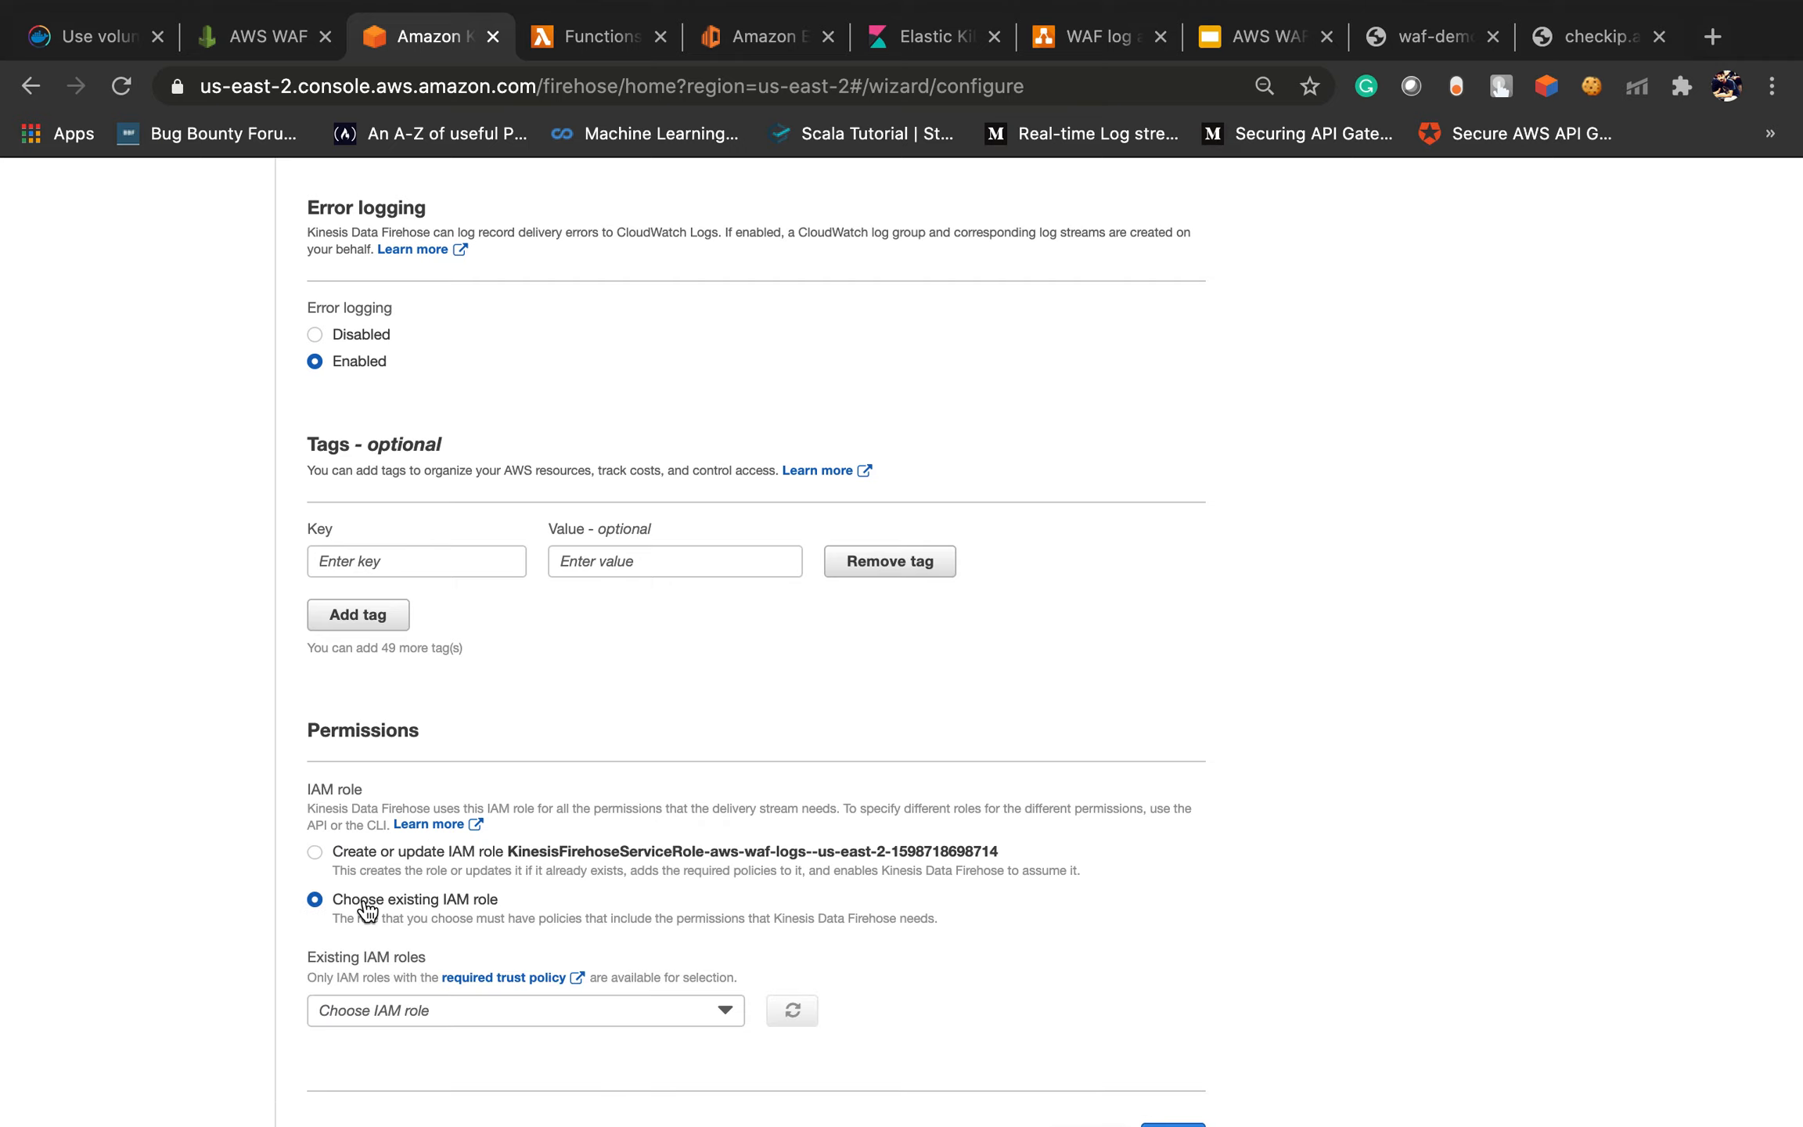
{"action": "left_click", "coordinate": [361, 855]}
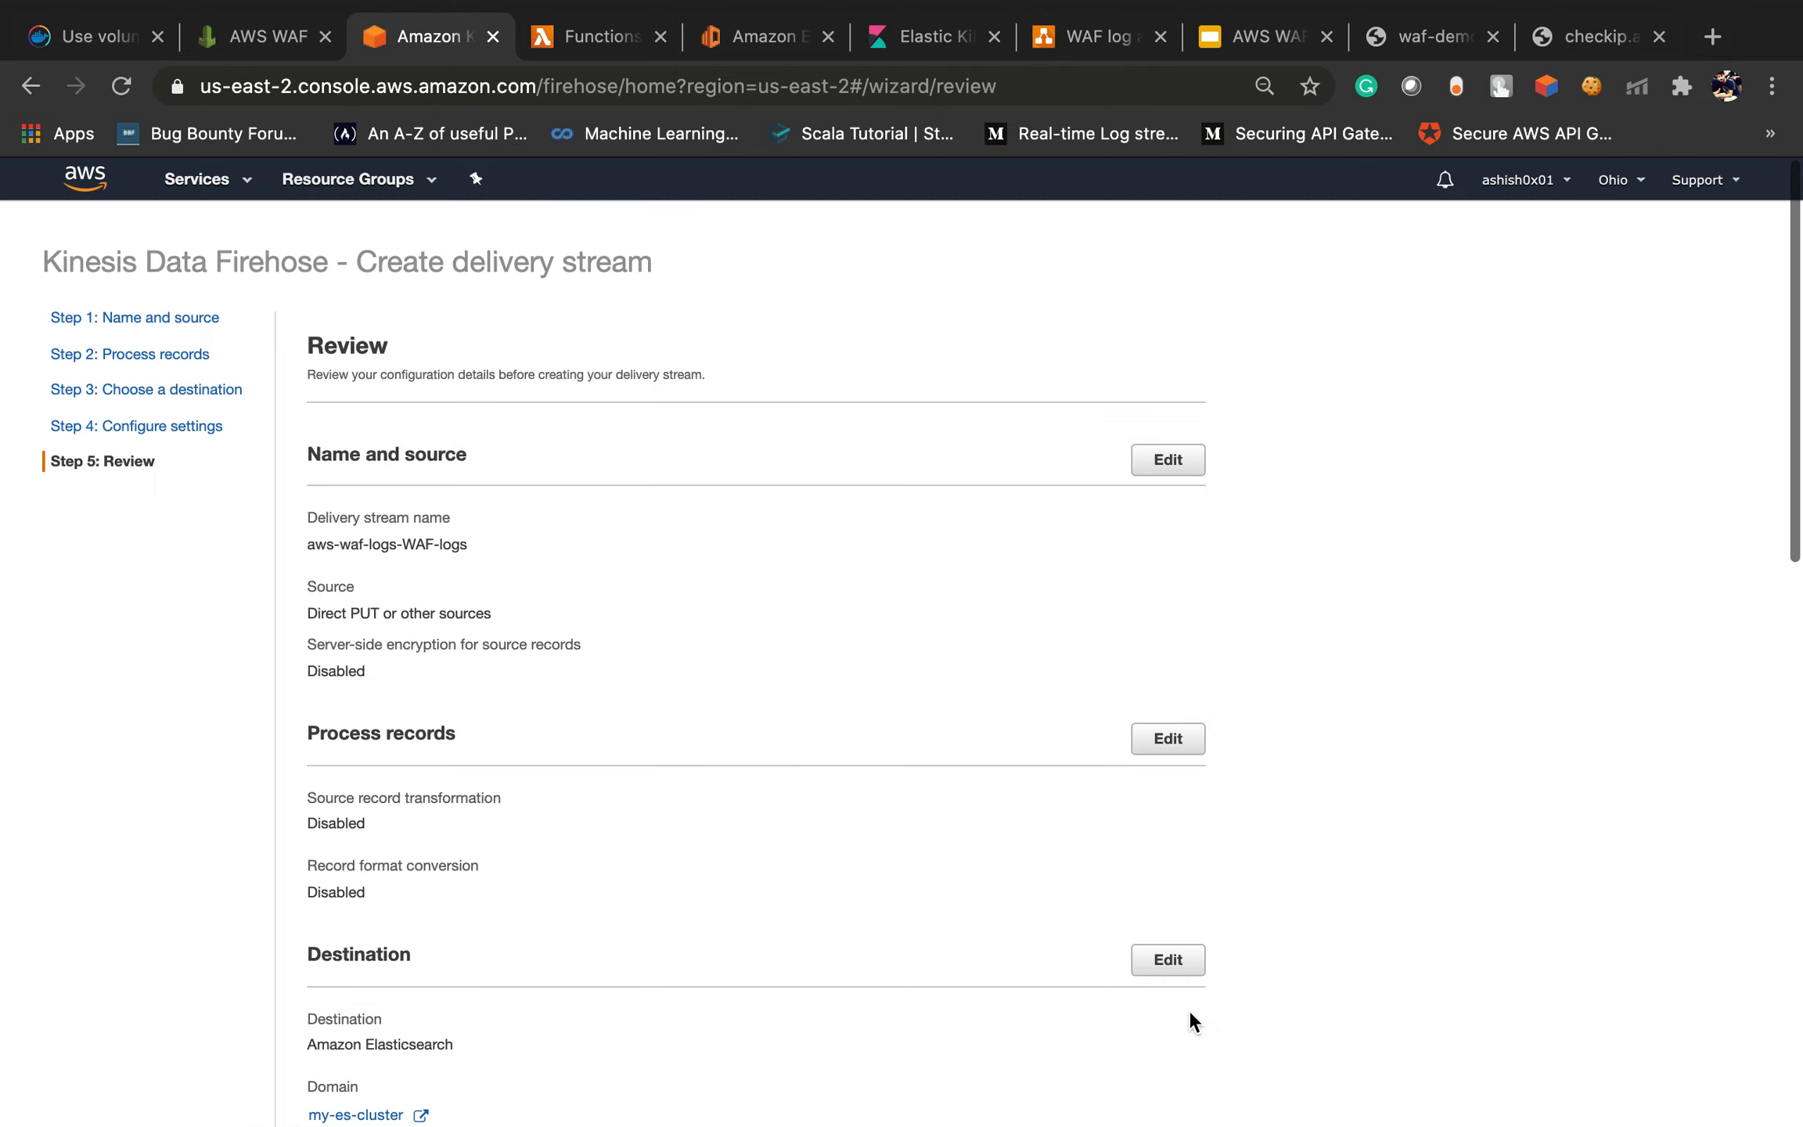
Review the delivery stream's destination and settings, and create the stream
{"action": "scroll", "coordinate": [1038, 797], "scroll_direction": "down", "scroll_amount": 15}
{"action": "scroll", "coordinate": [806, 743], "scroll_direction": "down", "scroll_amount": 3}
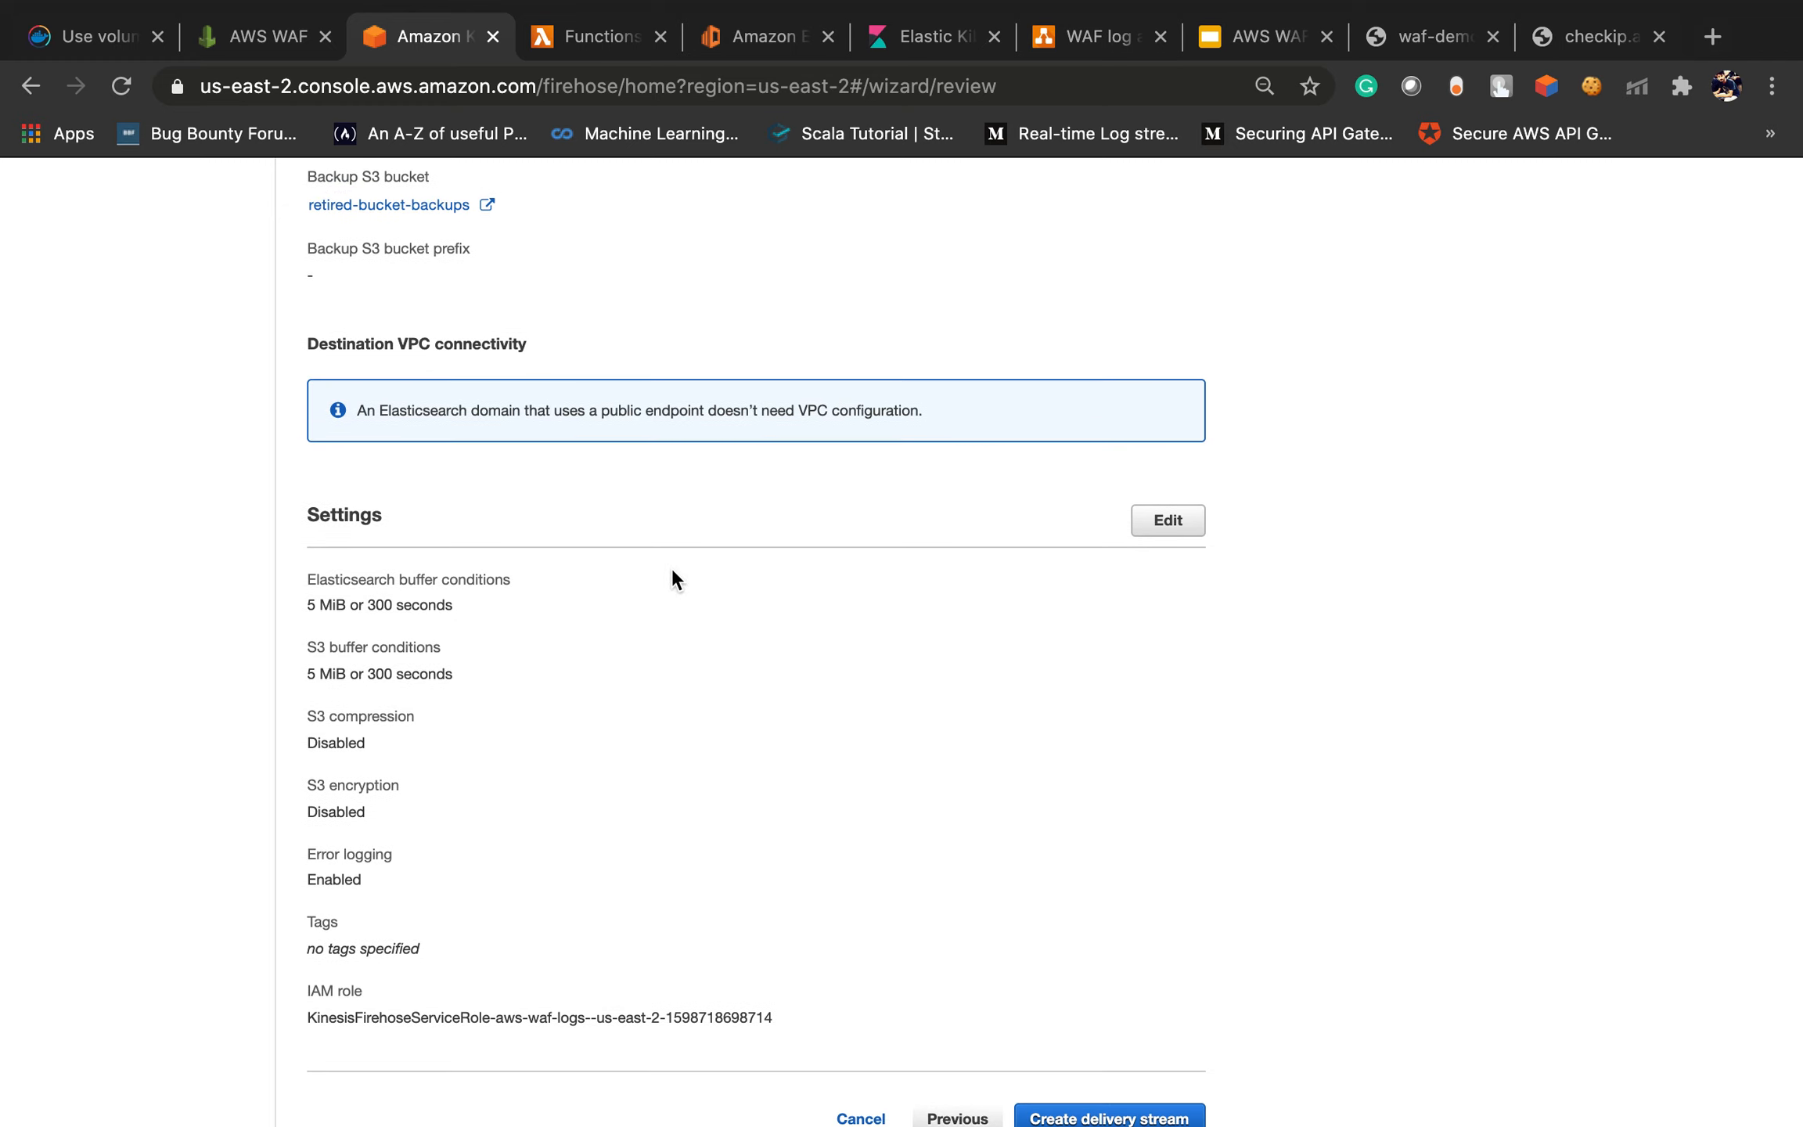
{"action": "scroll", "coordinate": [672, 567], "scroll_direction": "up", "scroll_amount": 1}
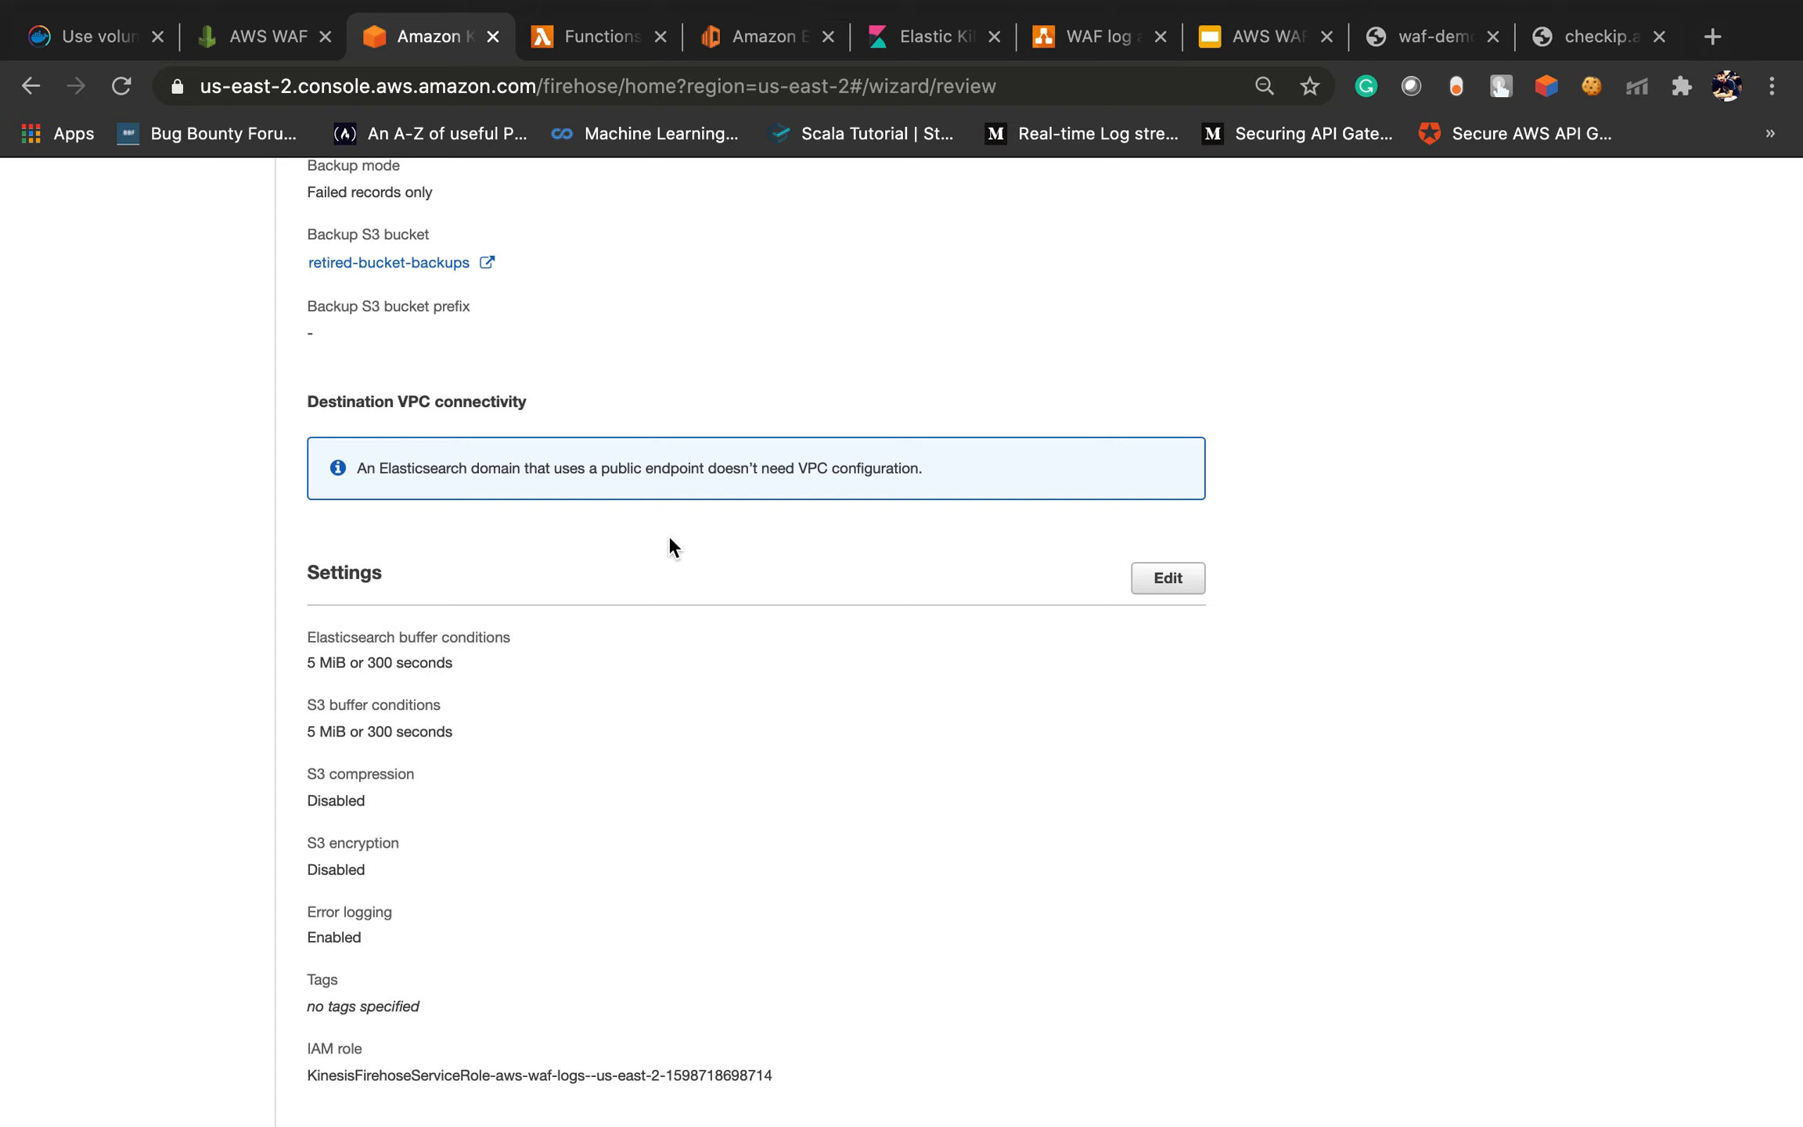
{"action": "scroll", "coordinate": [670, 544], "scroll_direction": "down", "scroll_amount": 2}
{"action": "left_click", "coordinate": [1092, 1034]}
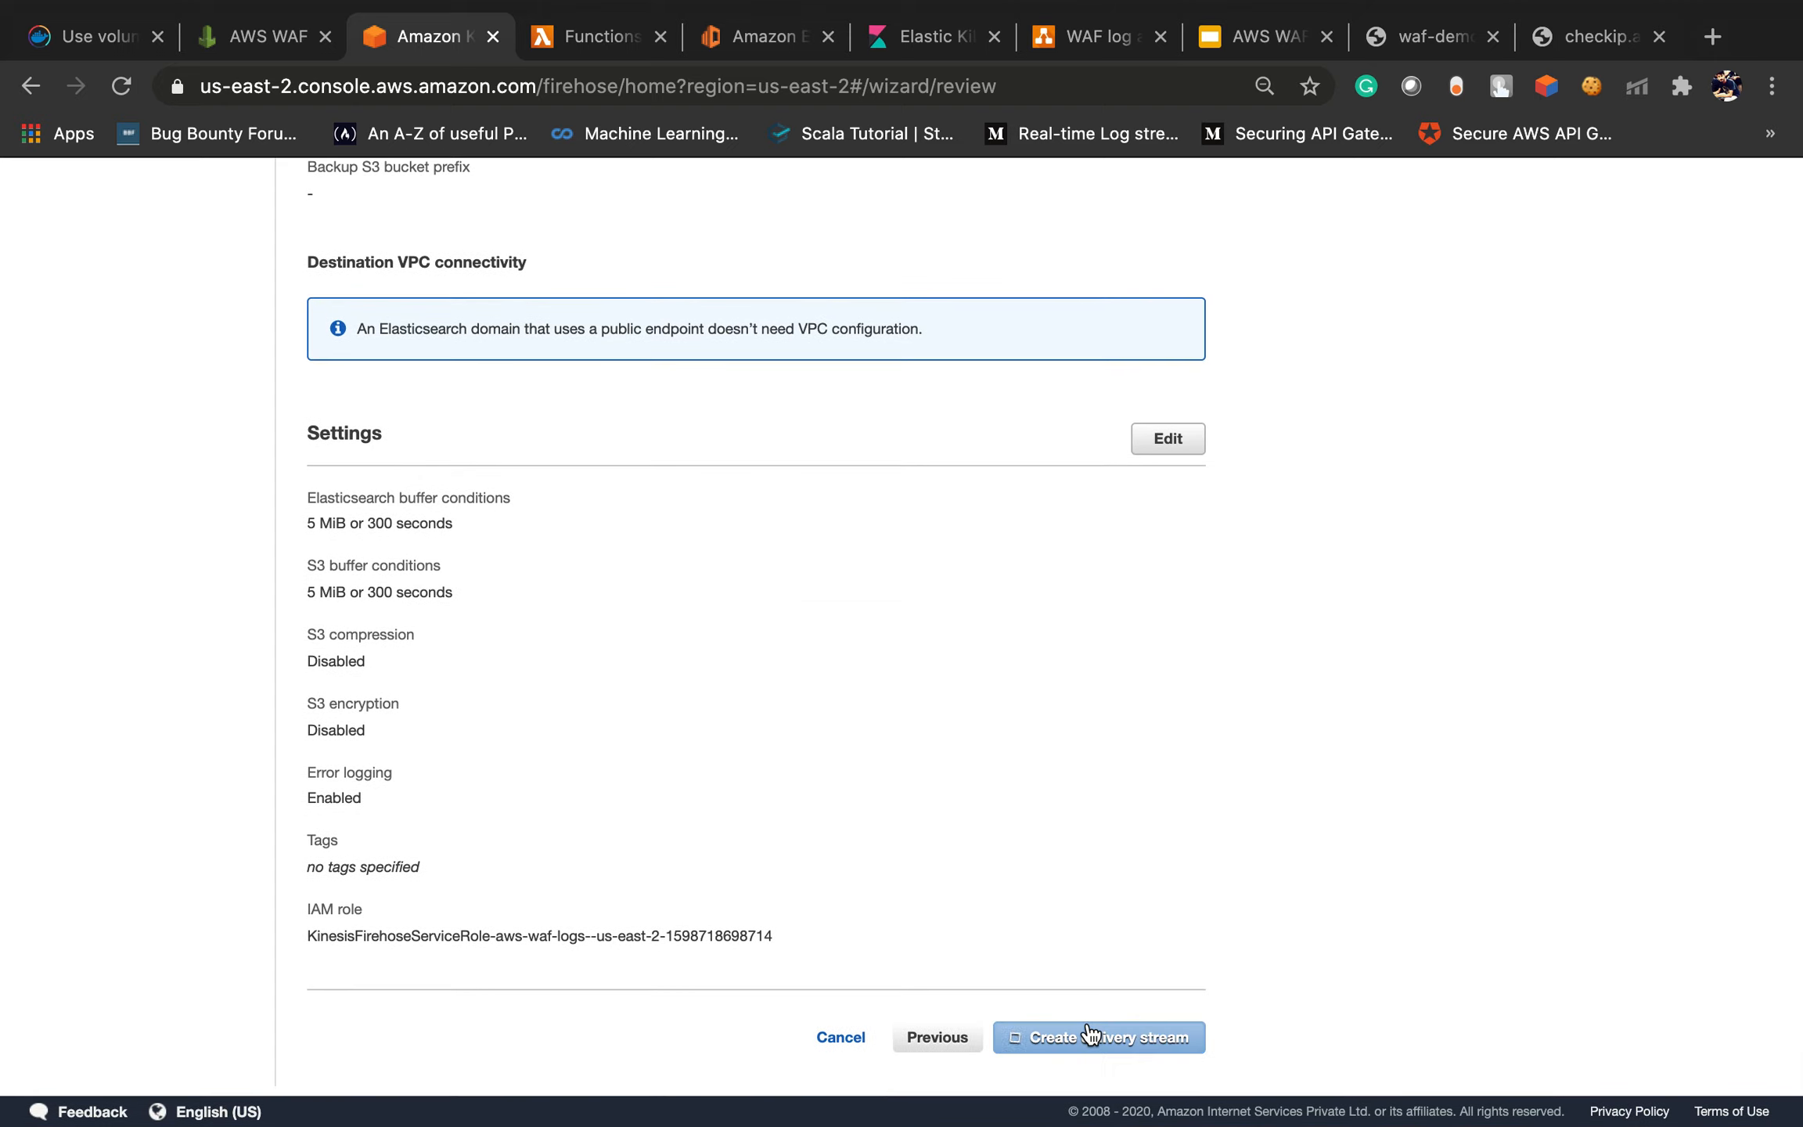
{"action": "mouse_move", "coordinate": [1190, 7]}
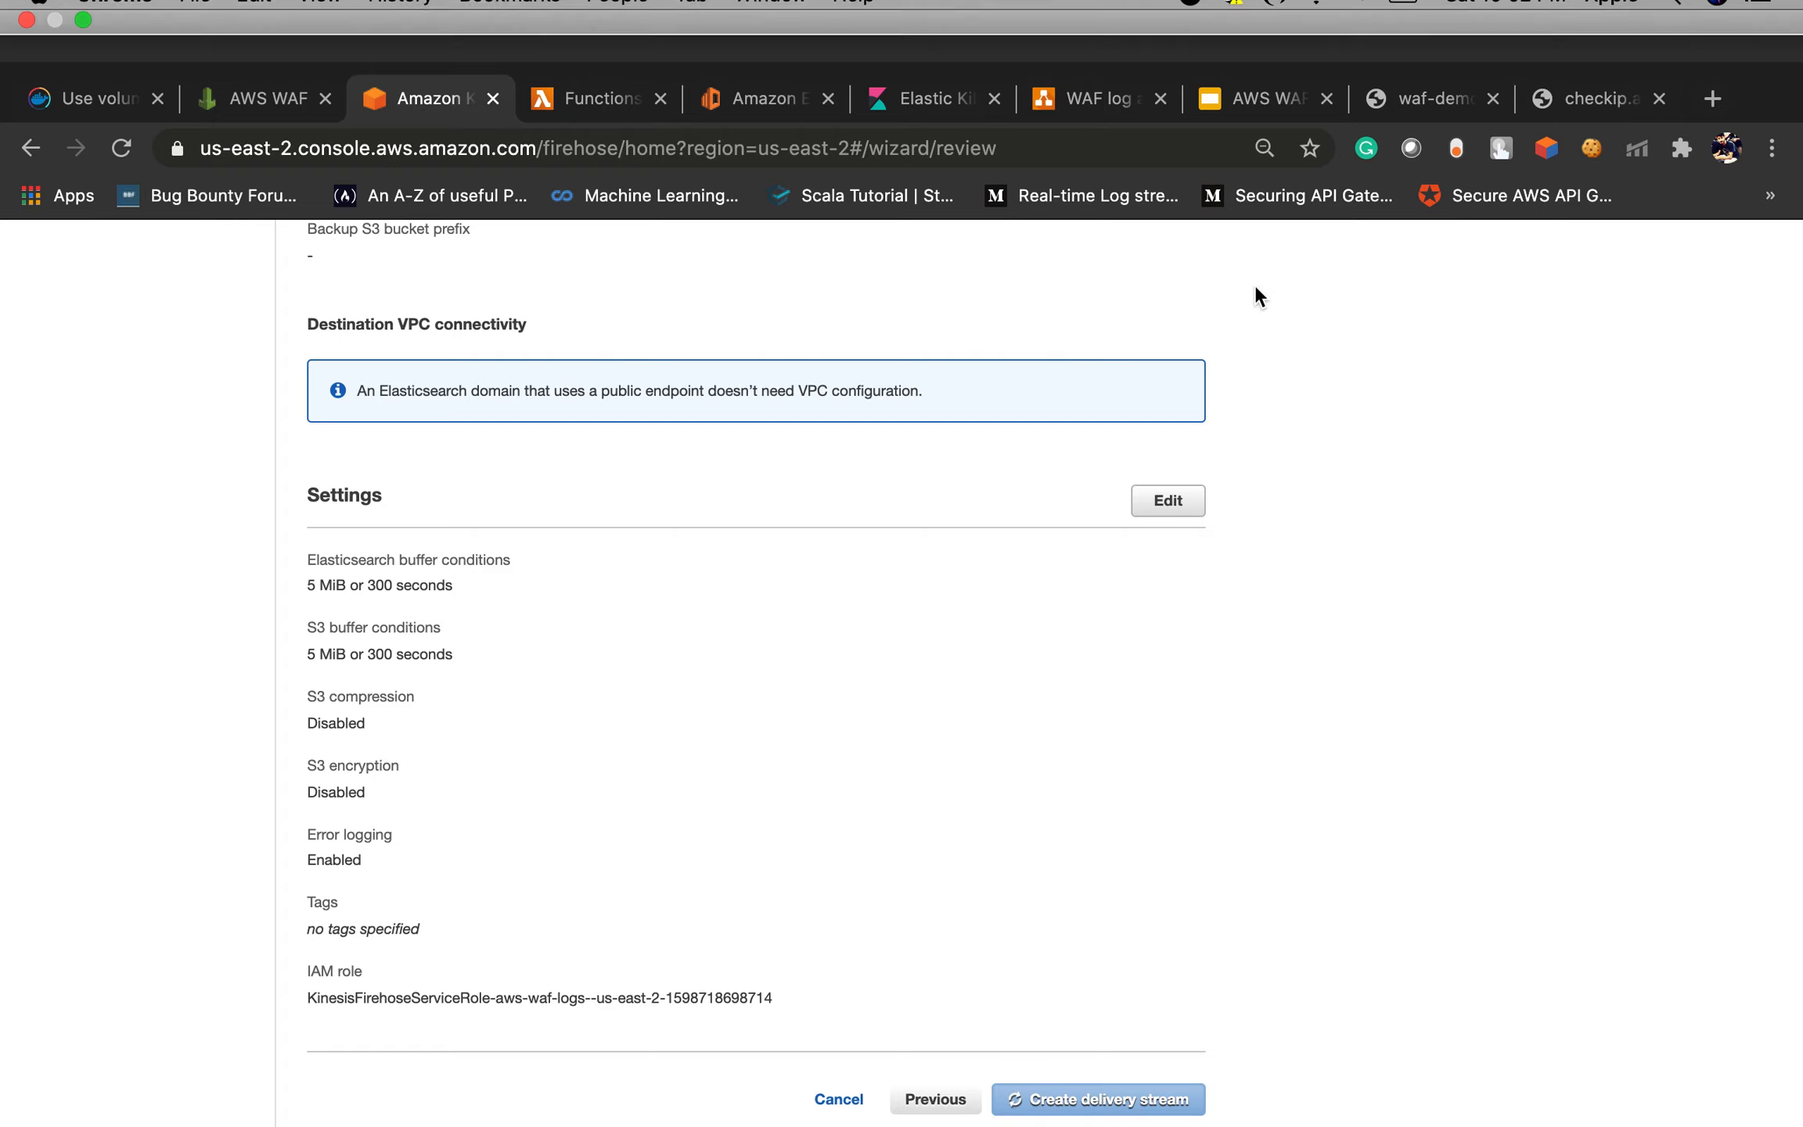
{"action": "scroll", "coordinate": [967, 521], "scroll_direction": "up", "scroll_amount": 15}
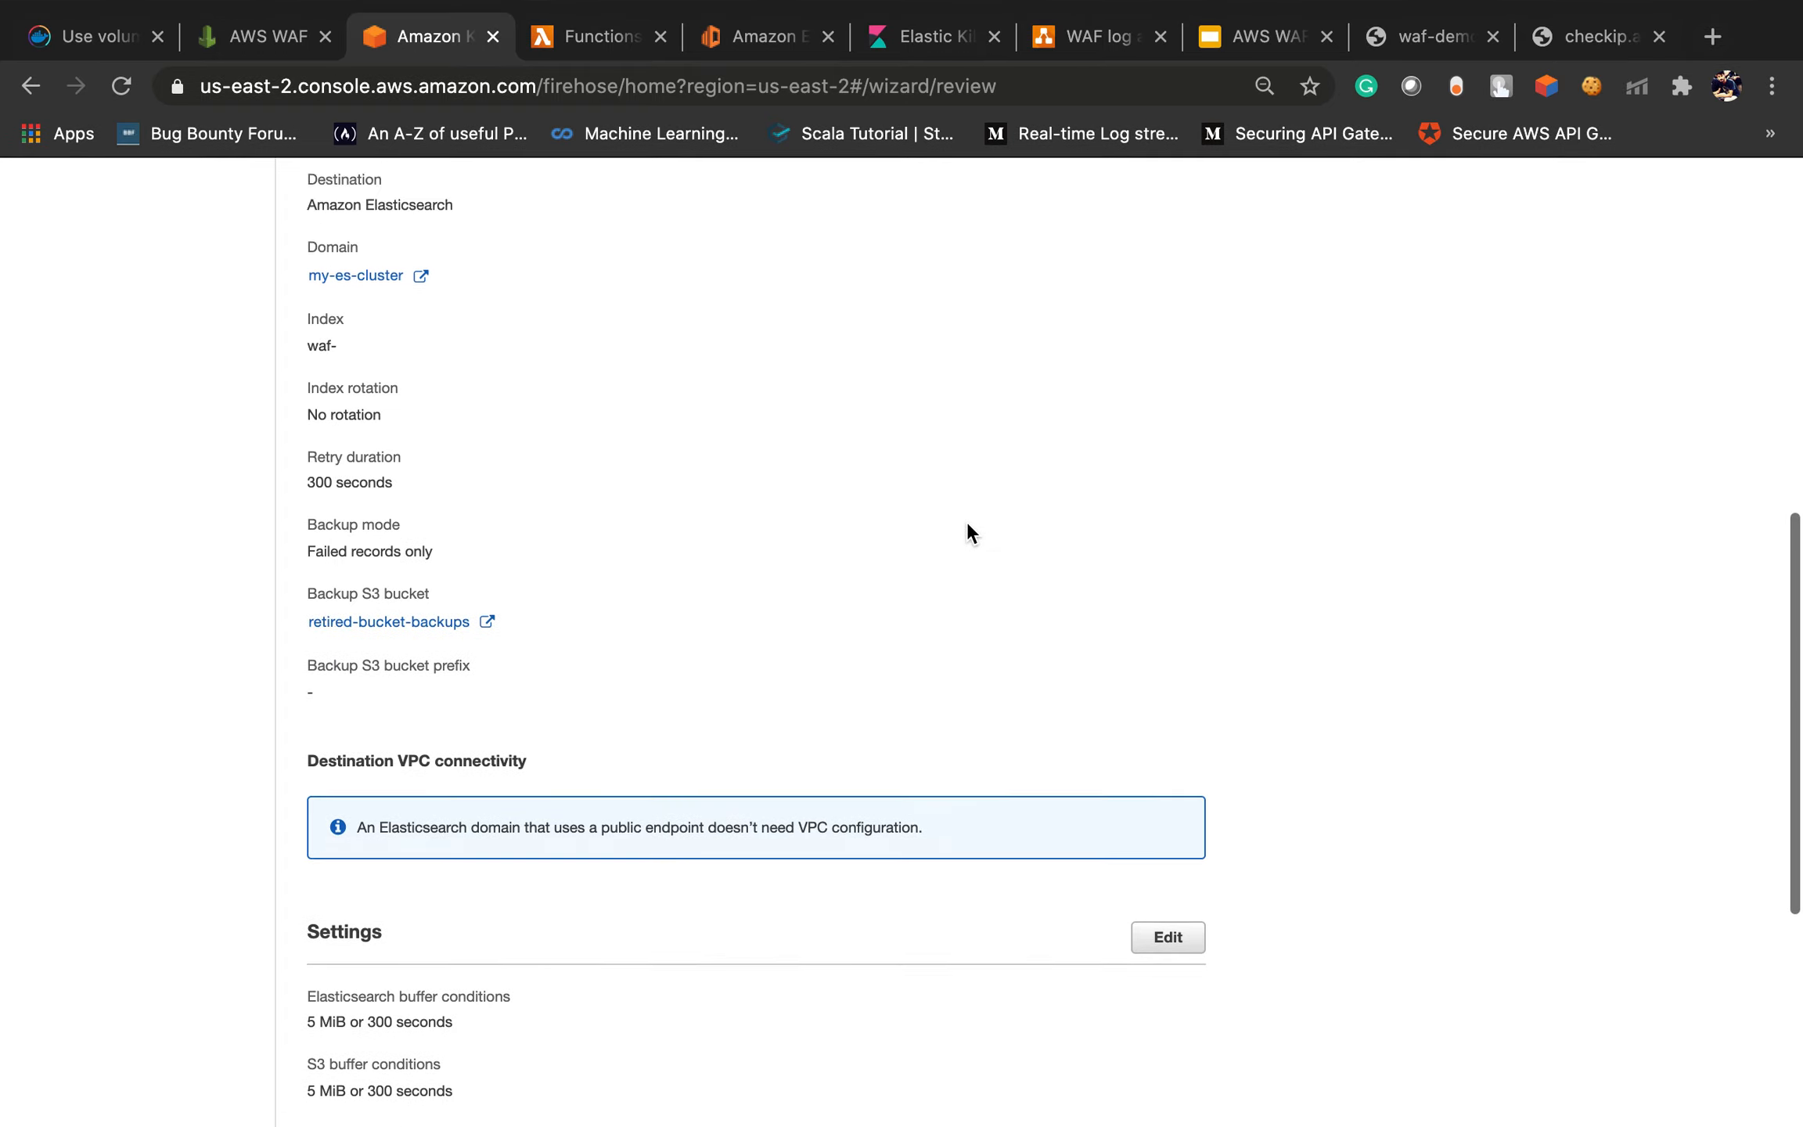
{"action": "scroll", "coordinate": [967, 521], "scroll_direction": "down", "scroll_amount": 5}
{"action": "scroll", "coordinate": [967, 533], "scroll_direction": "down", "scroll_amount": 10}
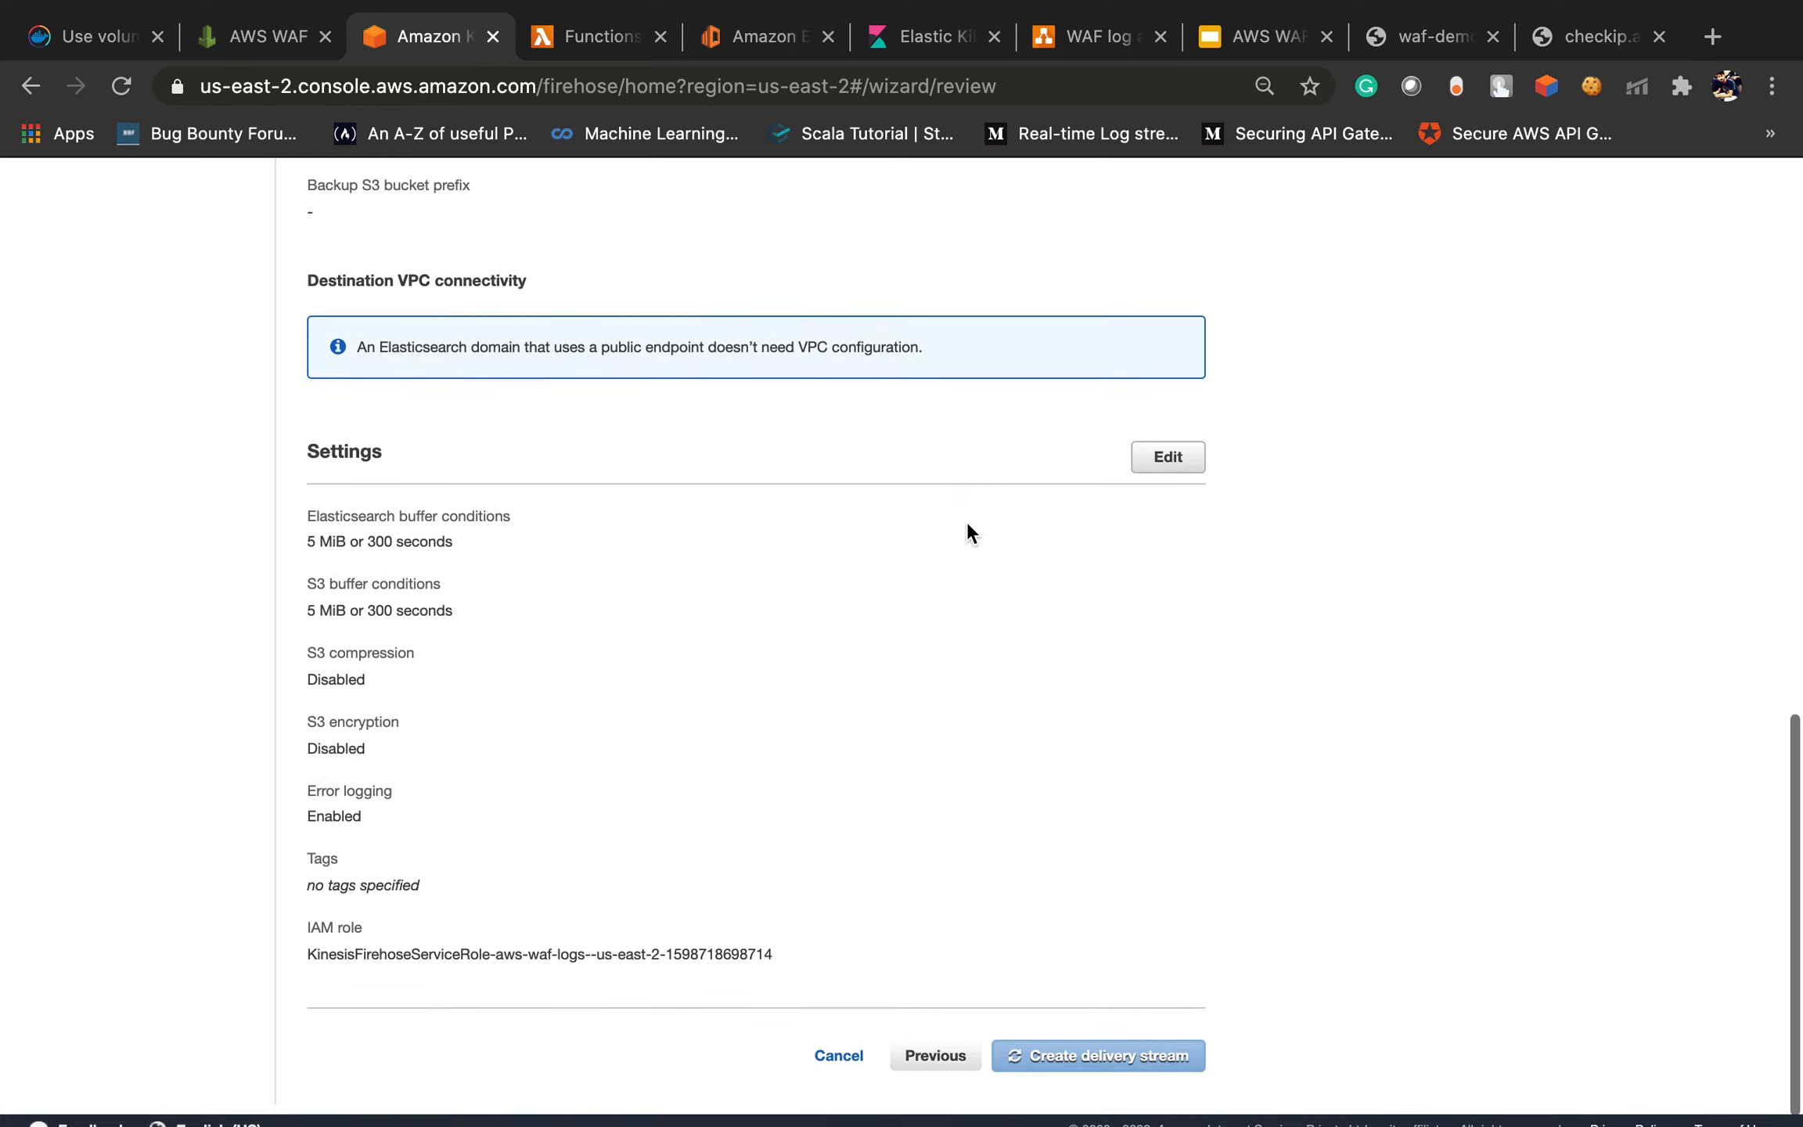
{"action": "scroll", "coordinate": [1033, 639], "scroll_direction": "up", "scroll_amount": 15}
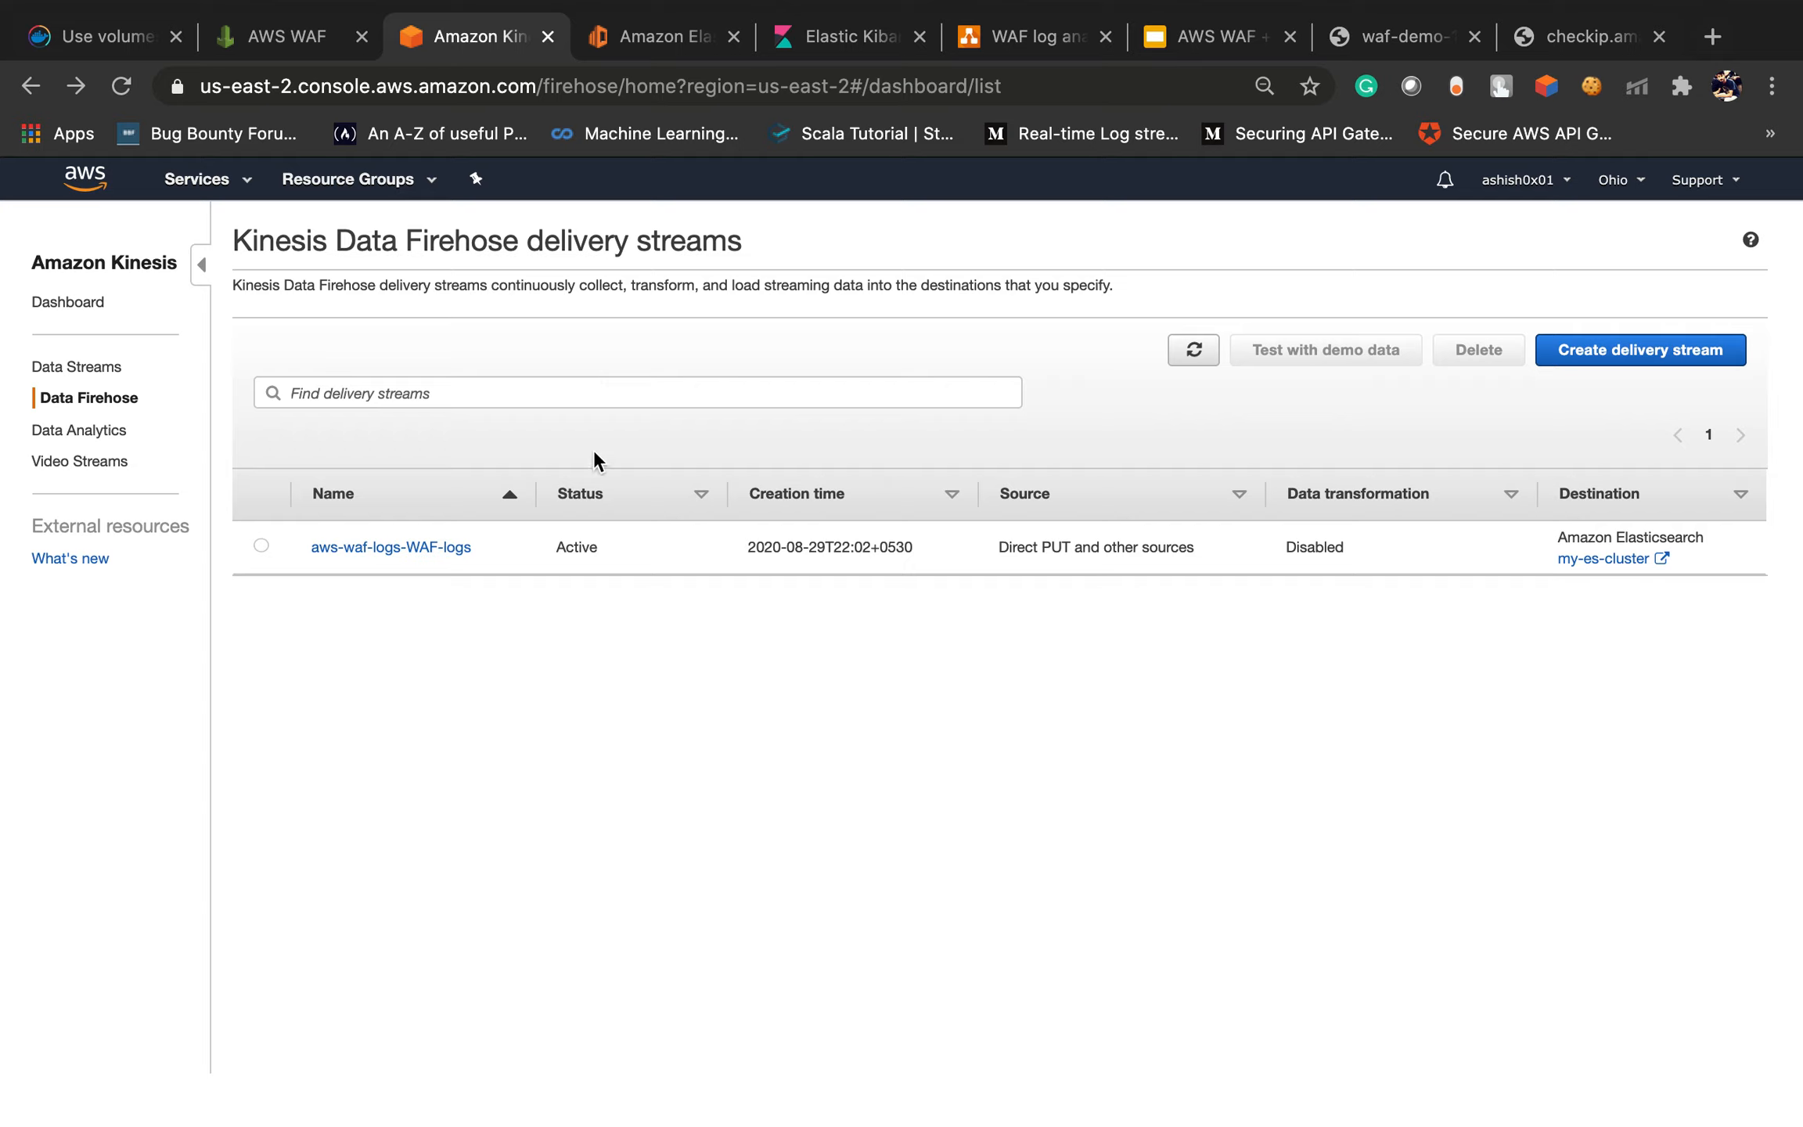
Check the delivery stream's status, and refresh the indices of my-es-cluster and expand the waf- index
{"action": "double_click", "coordinate": [579, 551]}
{"action": "left_click", "coordinate": [665, 46]}
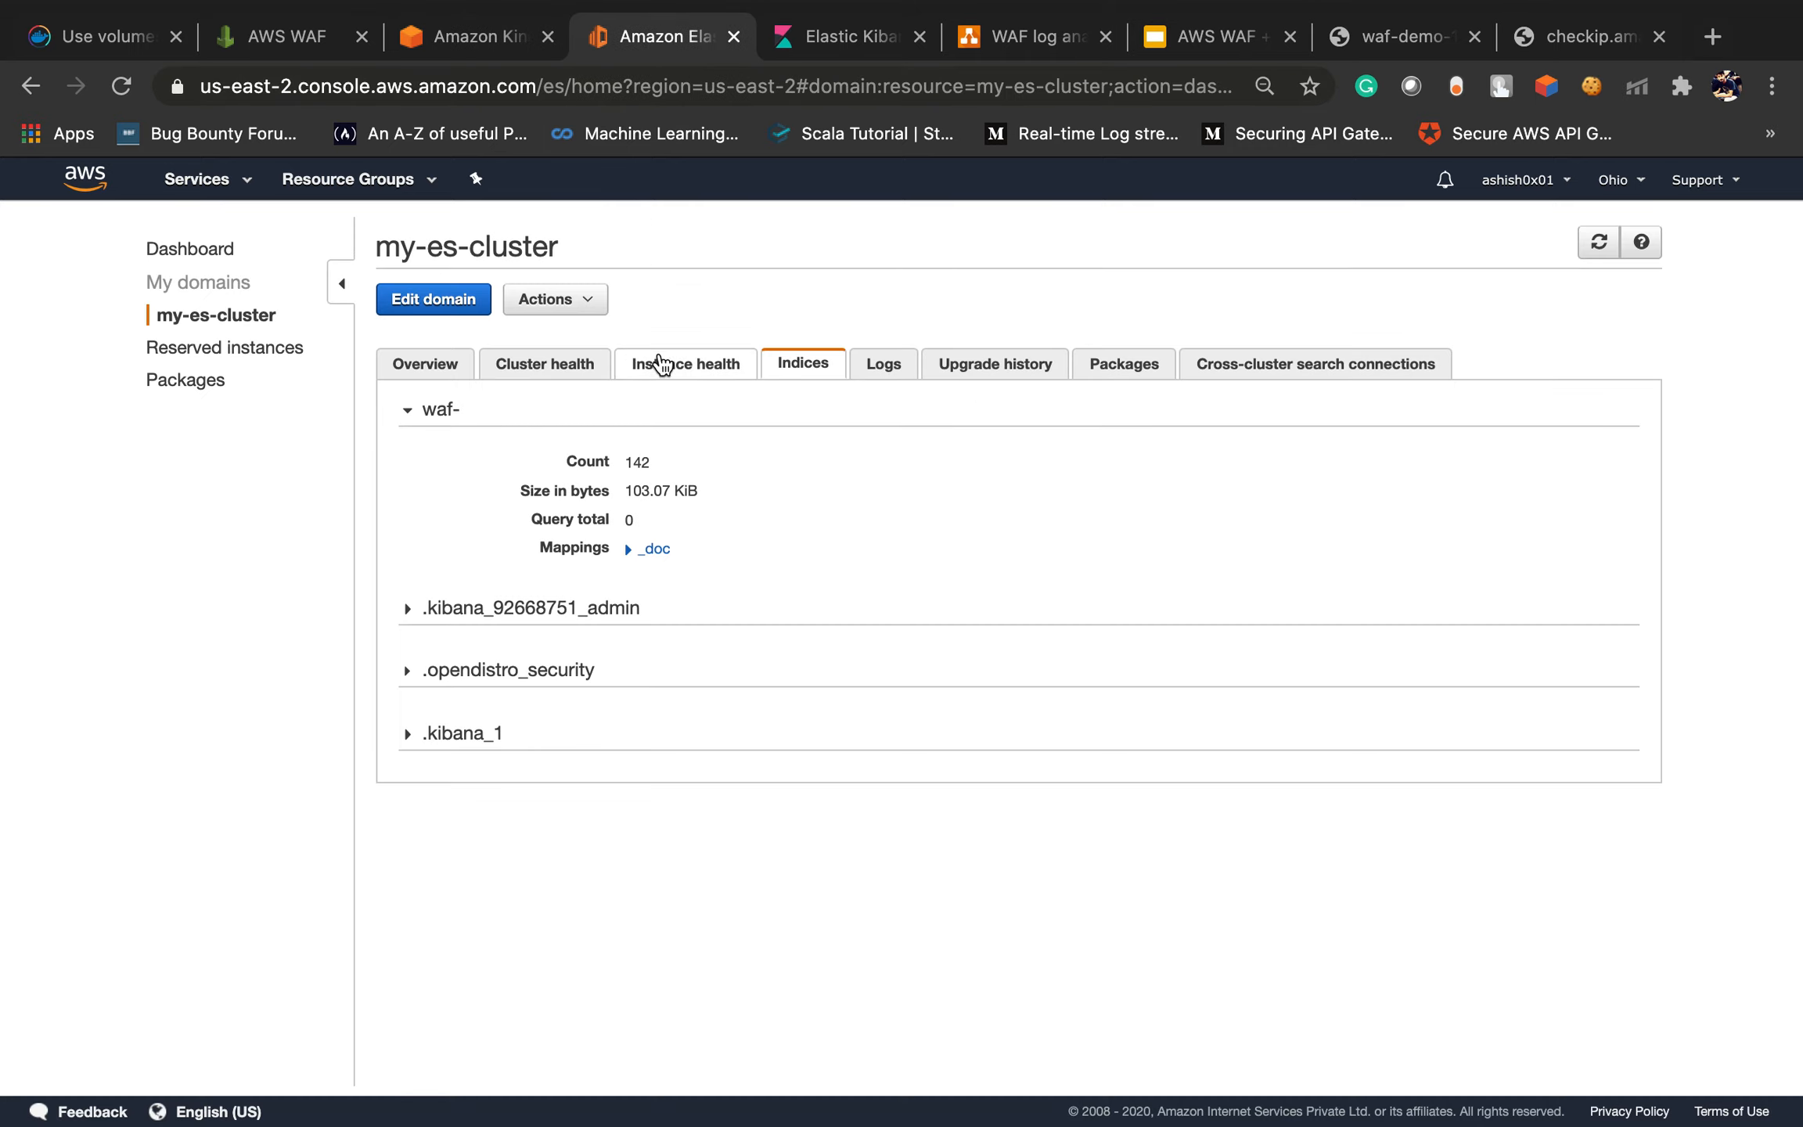
{"action": "left_click", "coordinate": [407, 409]}
{"action": "left_click", "coordinate": [1597, 244]}
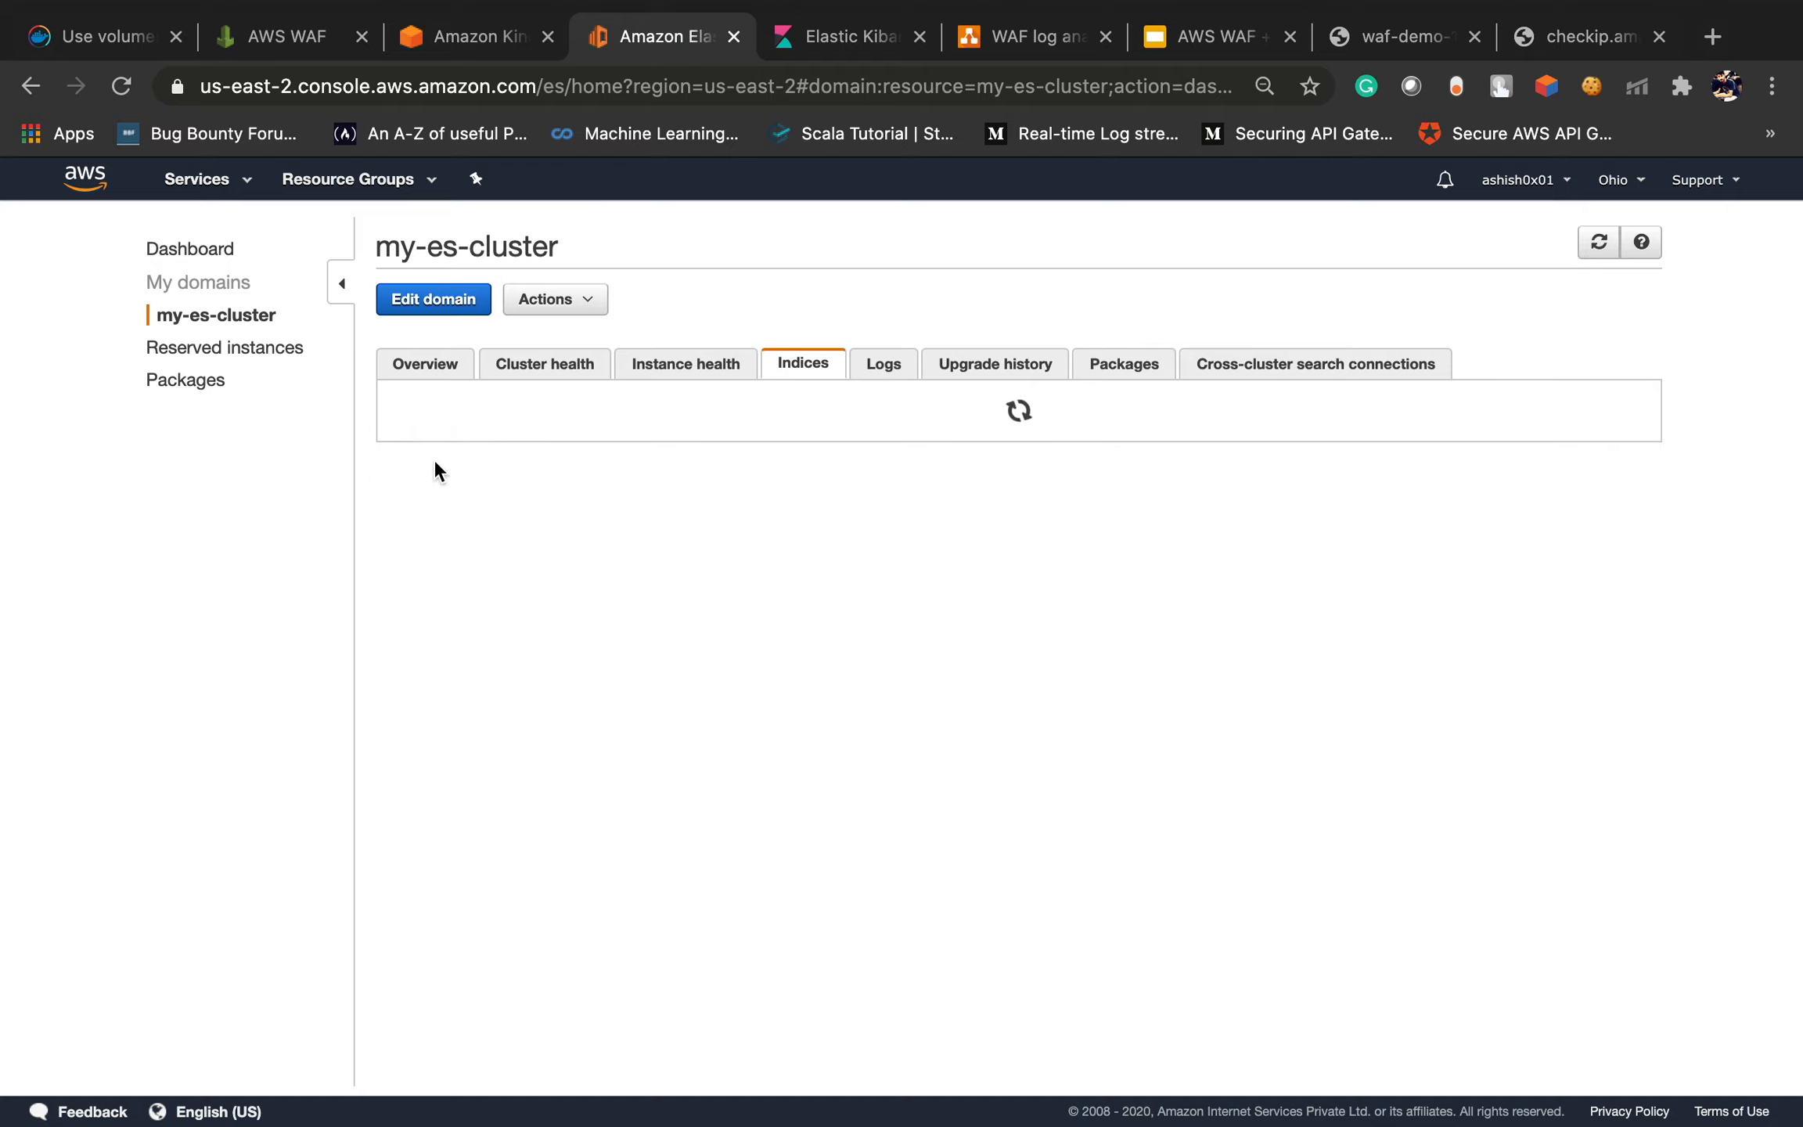
{"action": "left_click", "coordinate": [409, 410]}
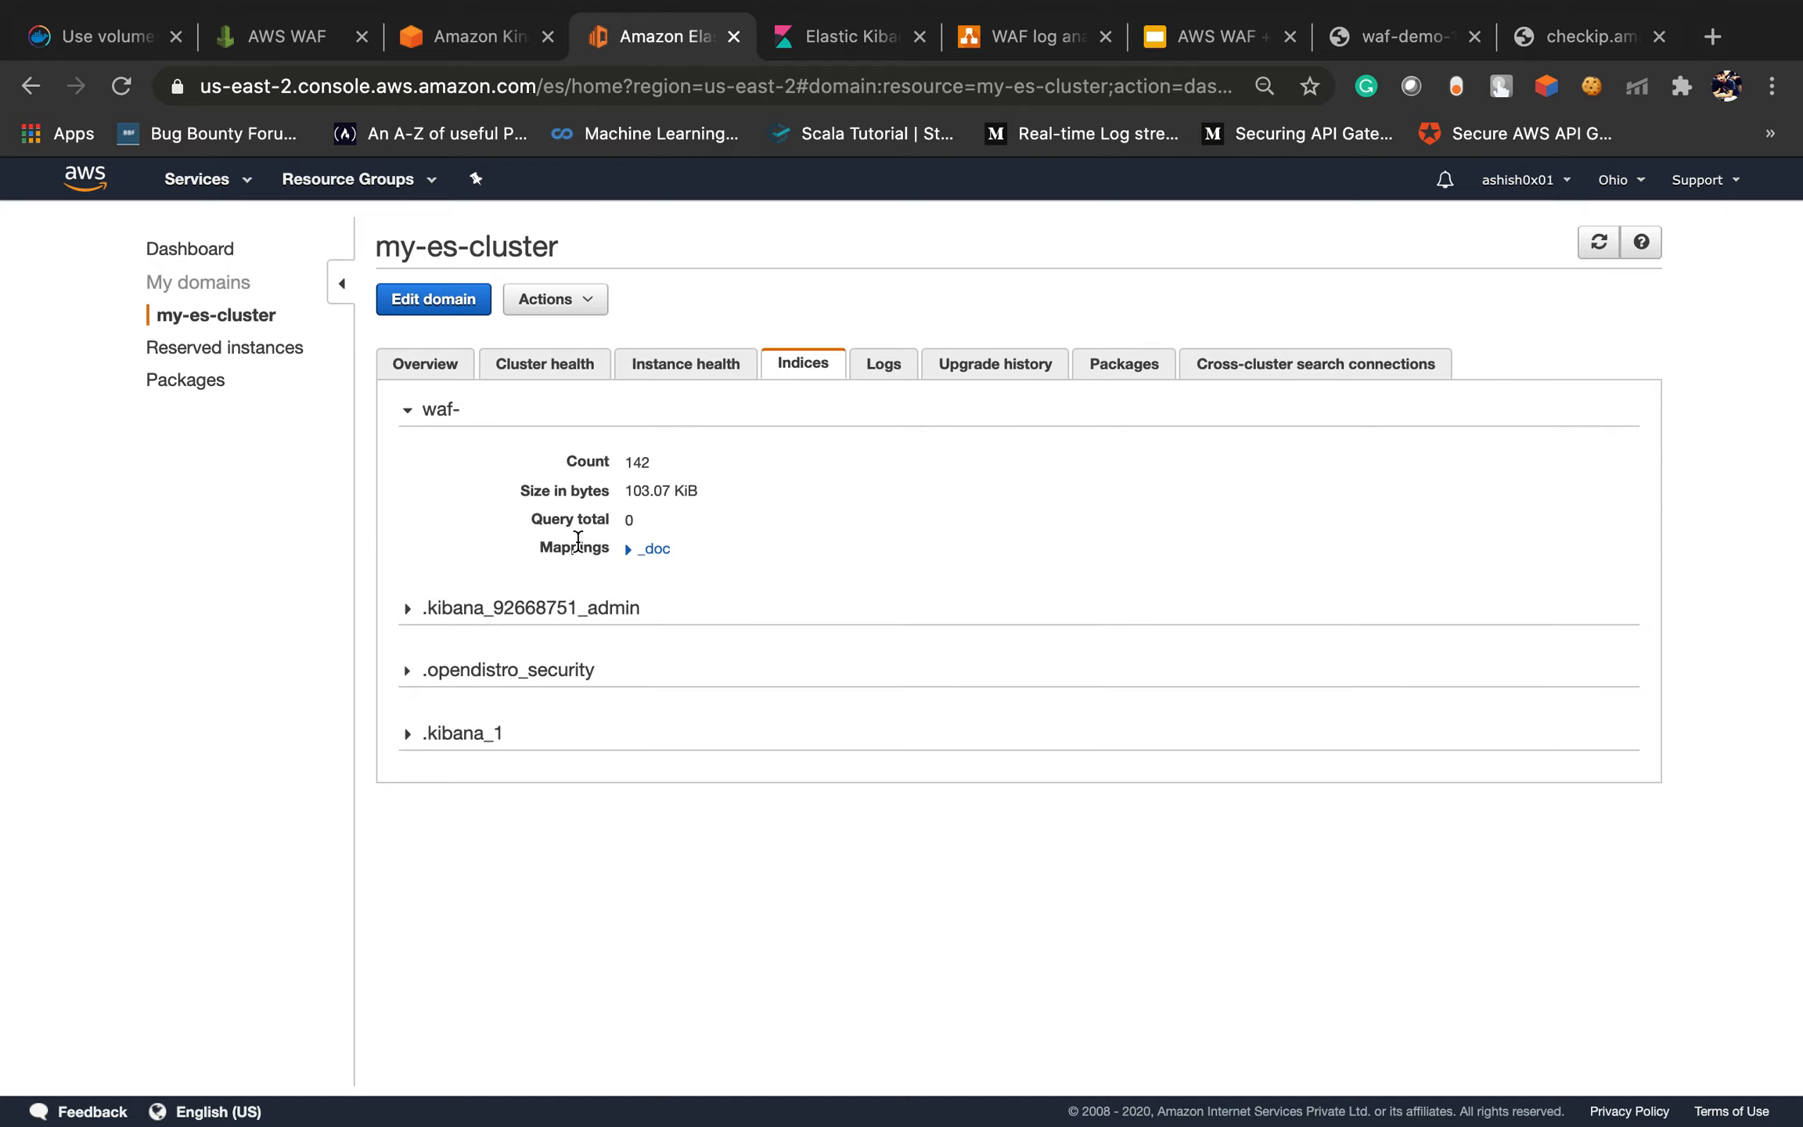
Expand the waf- index's _doc and httpRequest mappings and examine the args, clientIp, country, httpMethod, httpVersion and uri fields
{"action": "left_click", "coordinate": [634, 564]}
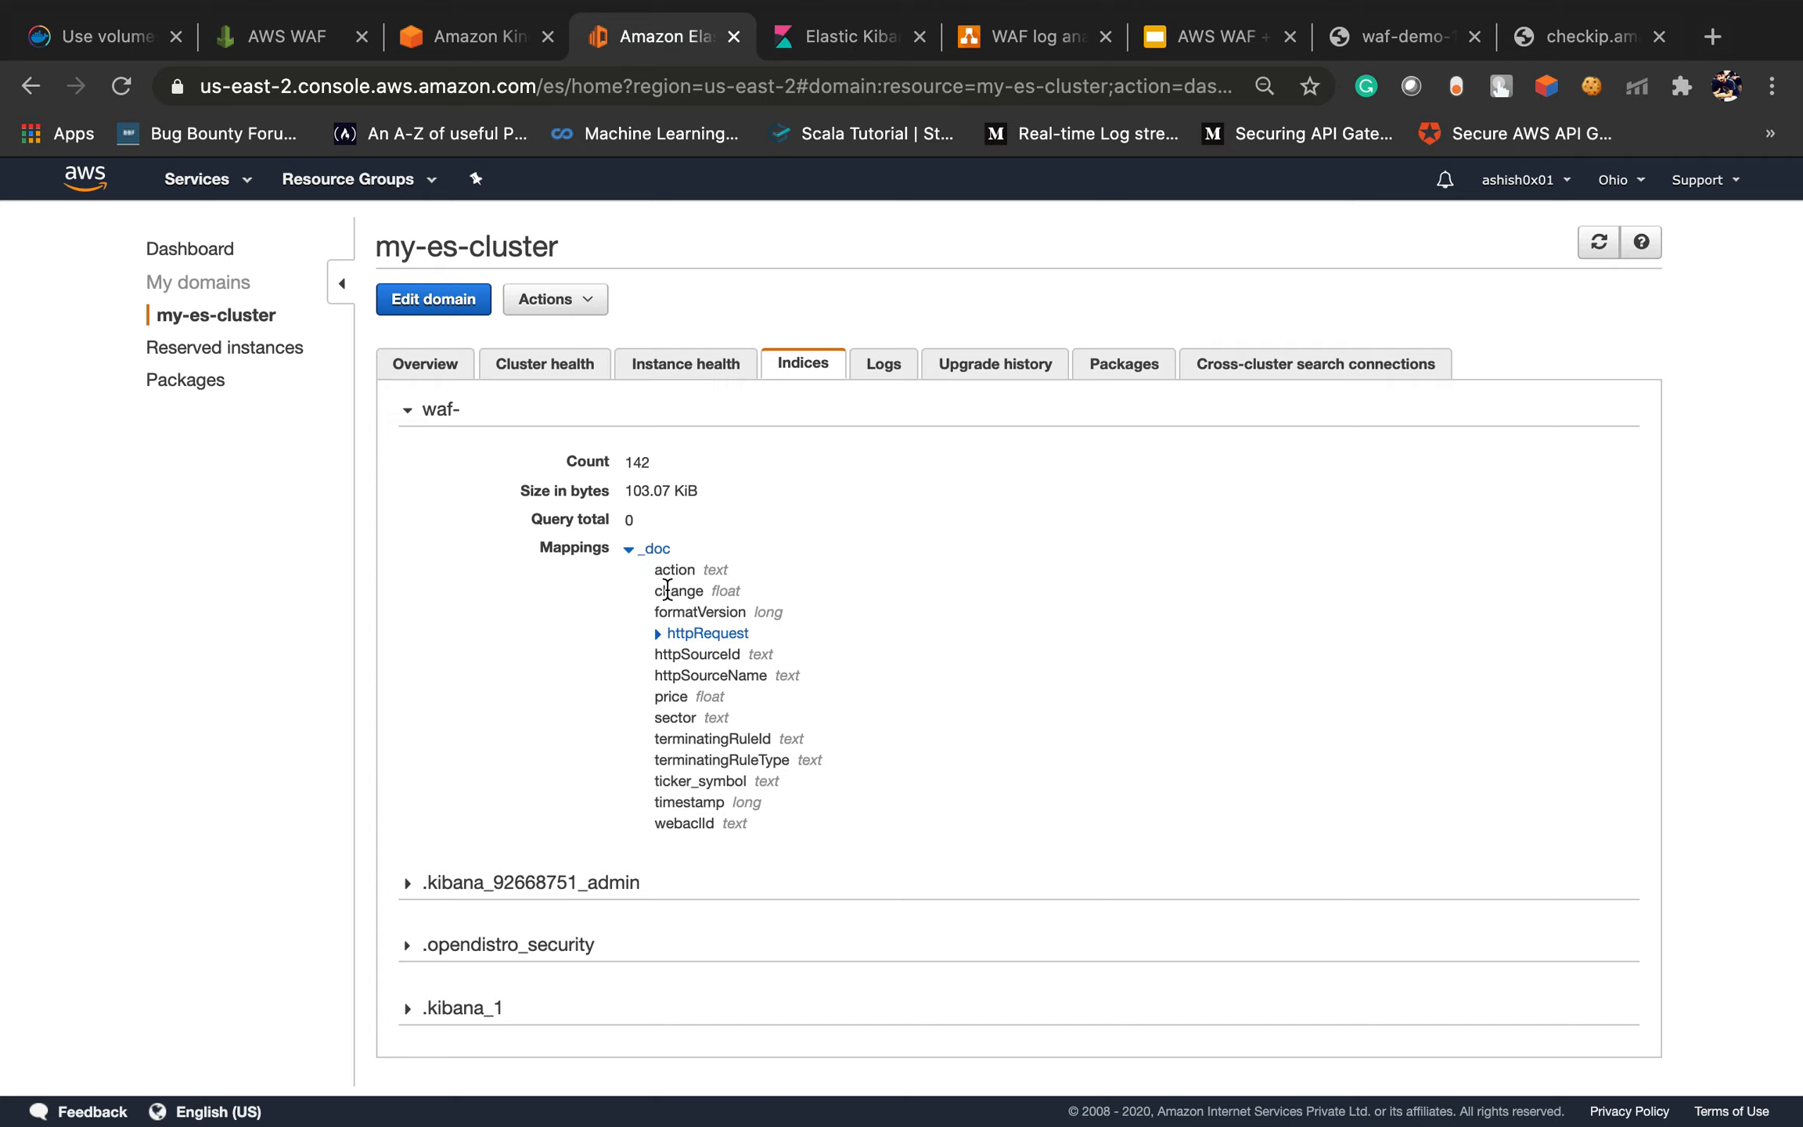
{"action": "left_click", "coordinate": [680, 636]}
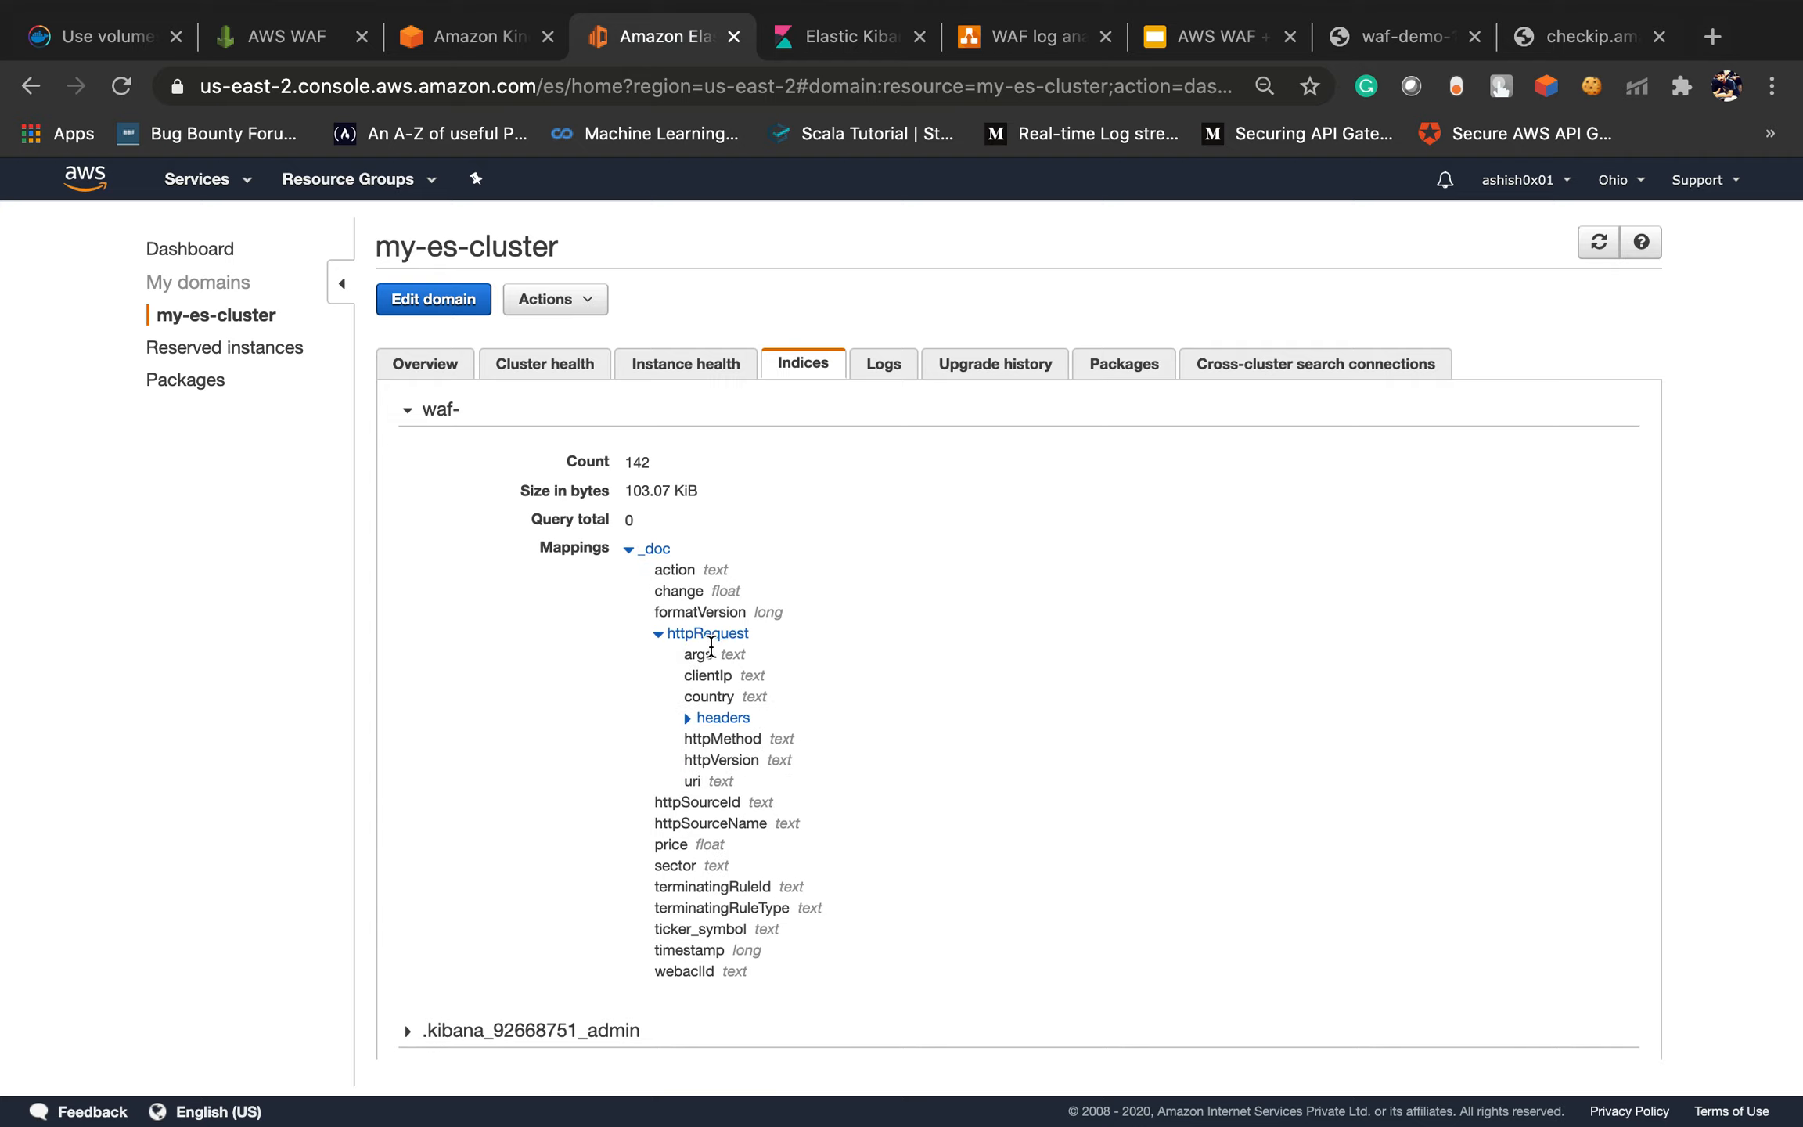
{"action": "triple_click", "coordinate": [701, 657]}
{"action": "triple_click", "coordinate": [706, 675]}
{"action": "triple_click", "coordinate": [715, 697]}
{"action": "triple_click", "coordinate": [706, 740]}
{"action": "triple_click", "coordinate": [725, 762]}
{"action": "triple_click", "coordinate": [694, 782]}
Open Kibana's Discover page and return to the waf- index details of my-es-cluster
{"action": "left_click", "coordinate": [863, 32]}
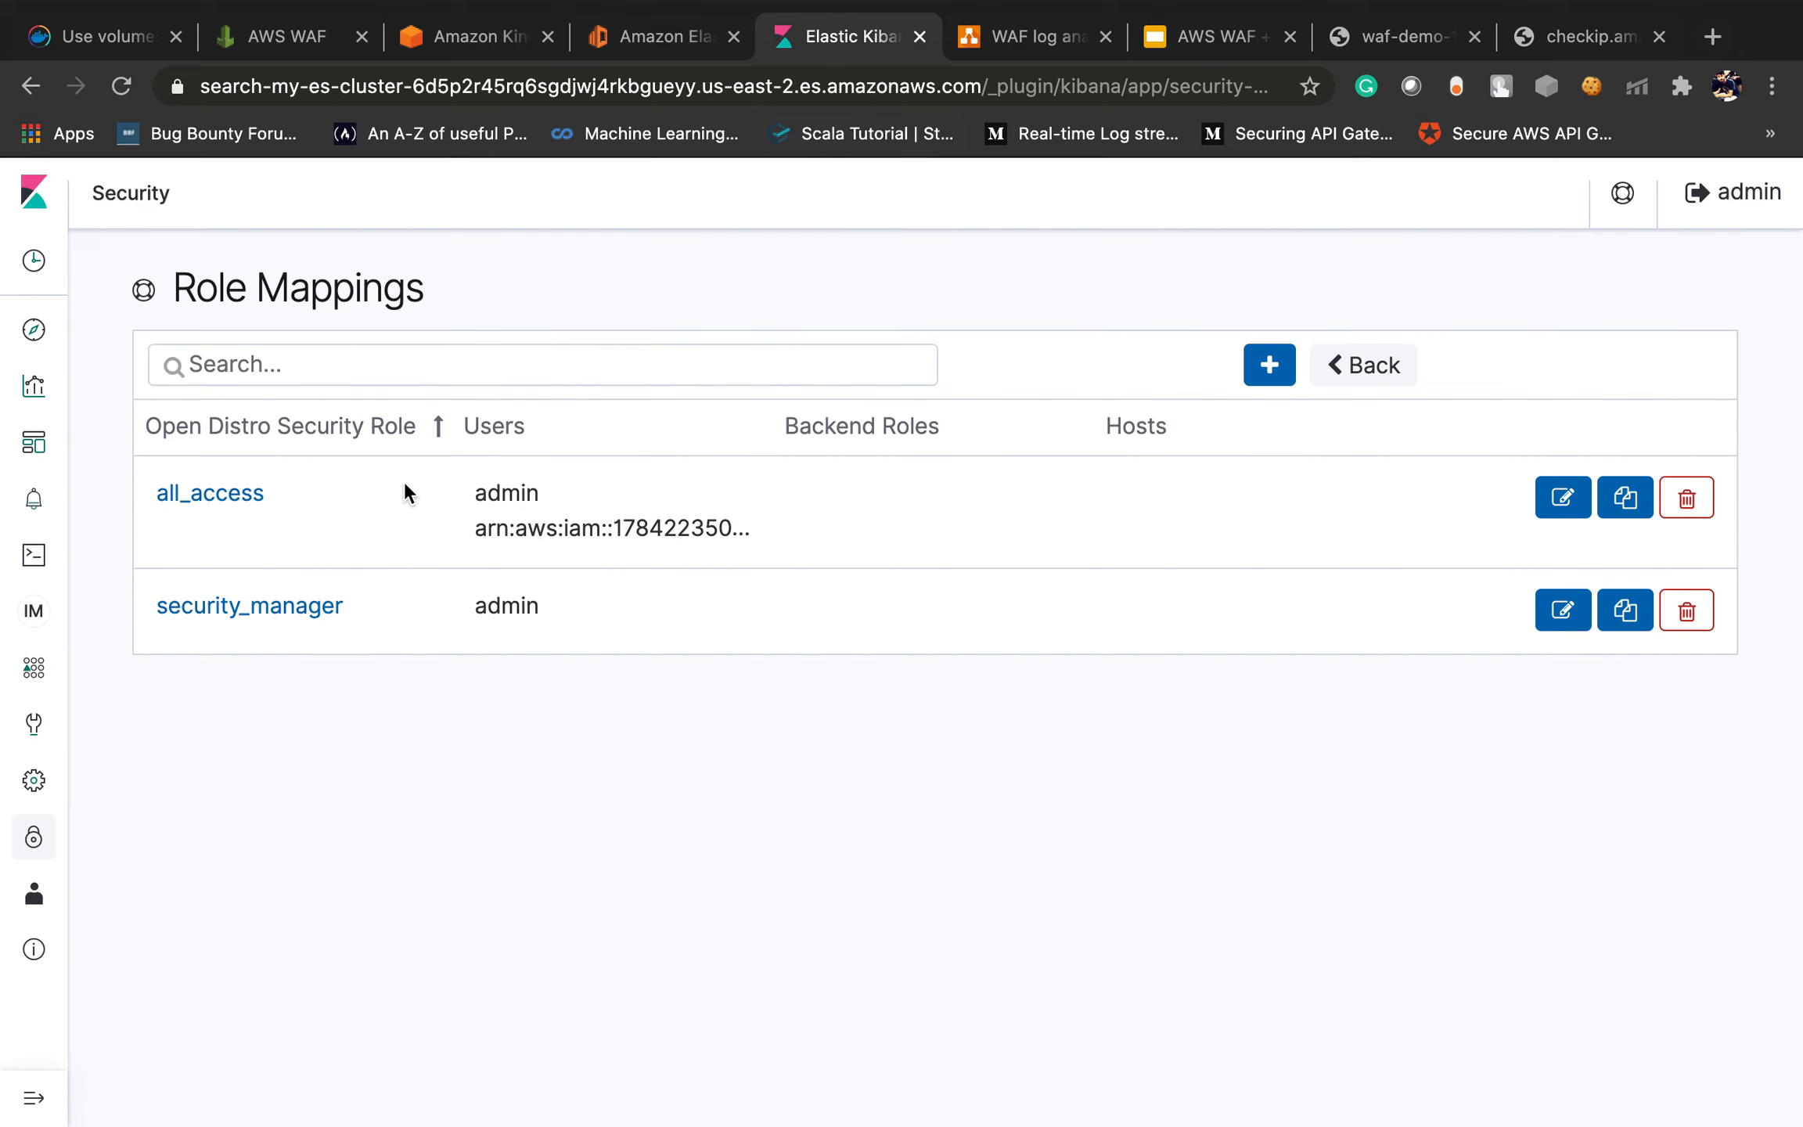
{"action": "left_click", "coordinate": [34, 329]}
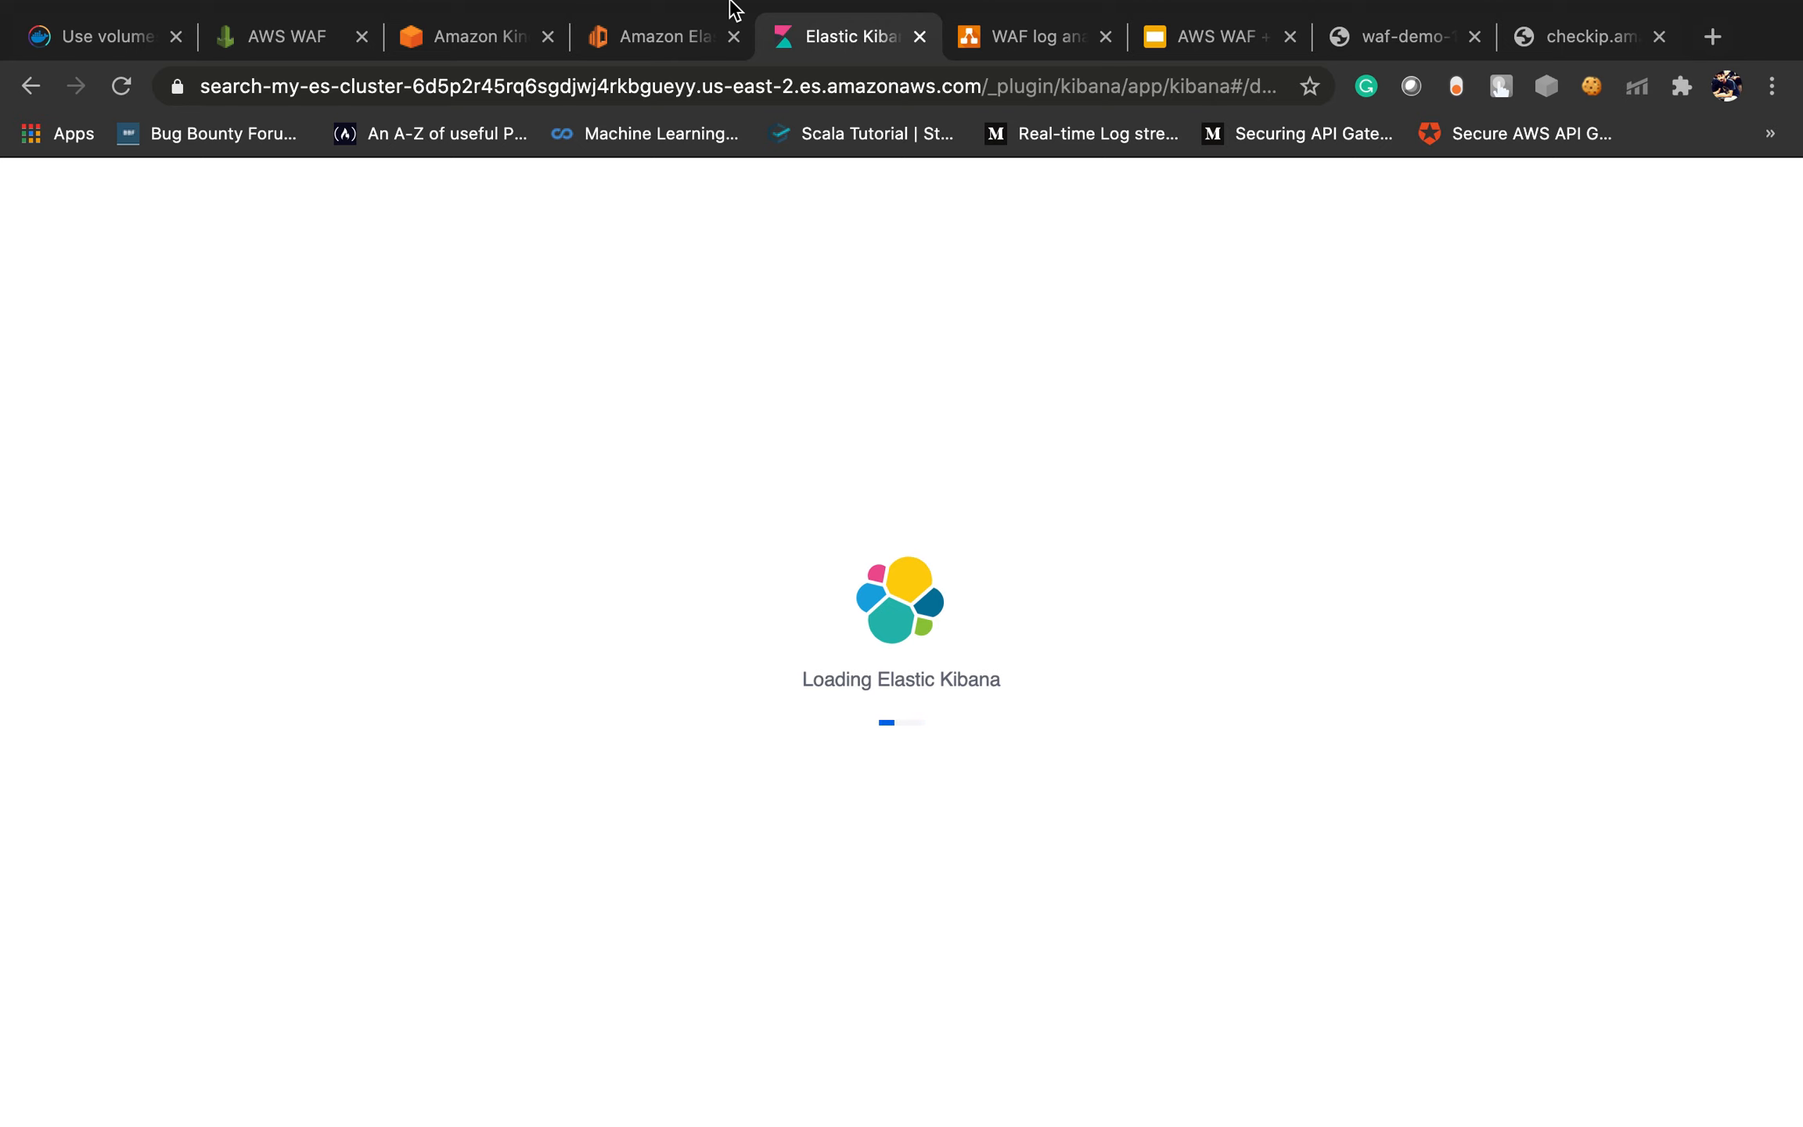
{"action": "left_click", "coordinate": [659, 95]}
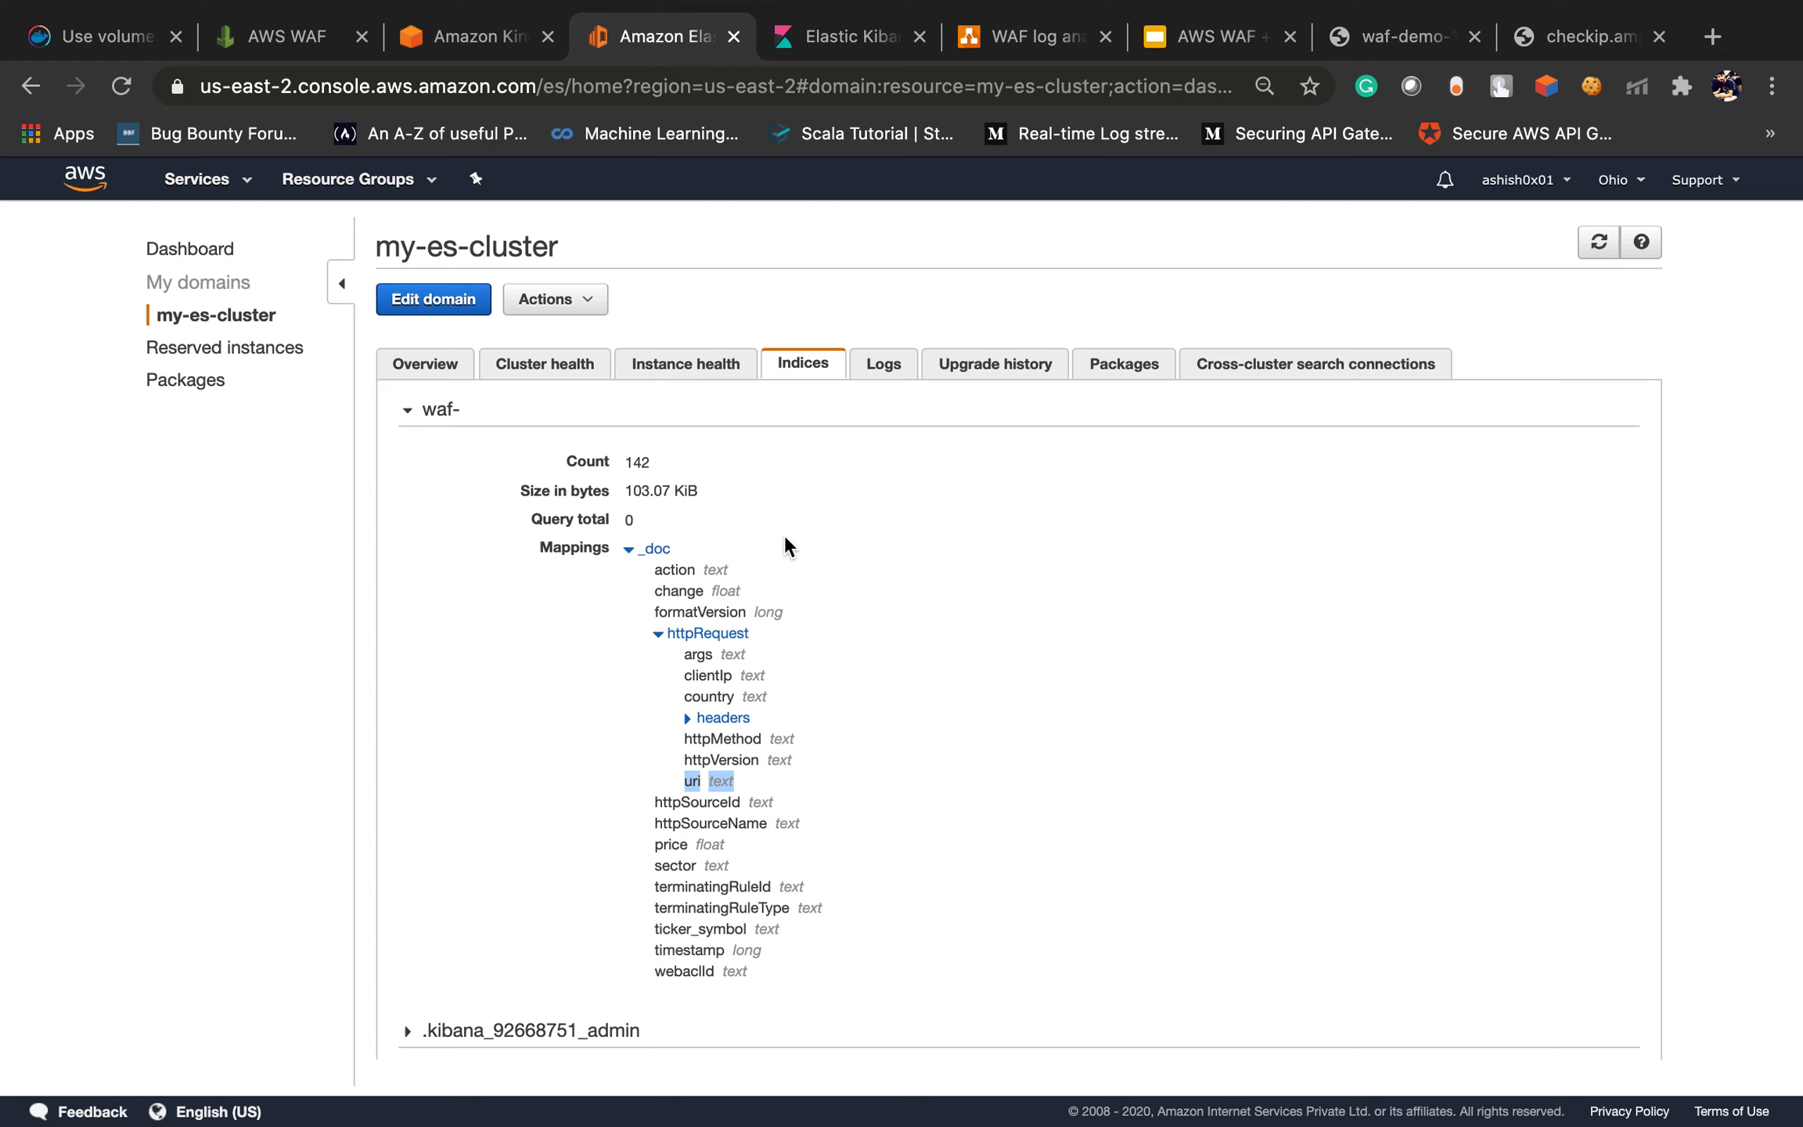
{"action": "key", "text": "ctrl+Left"}
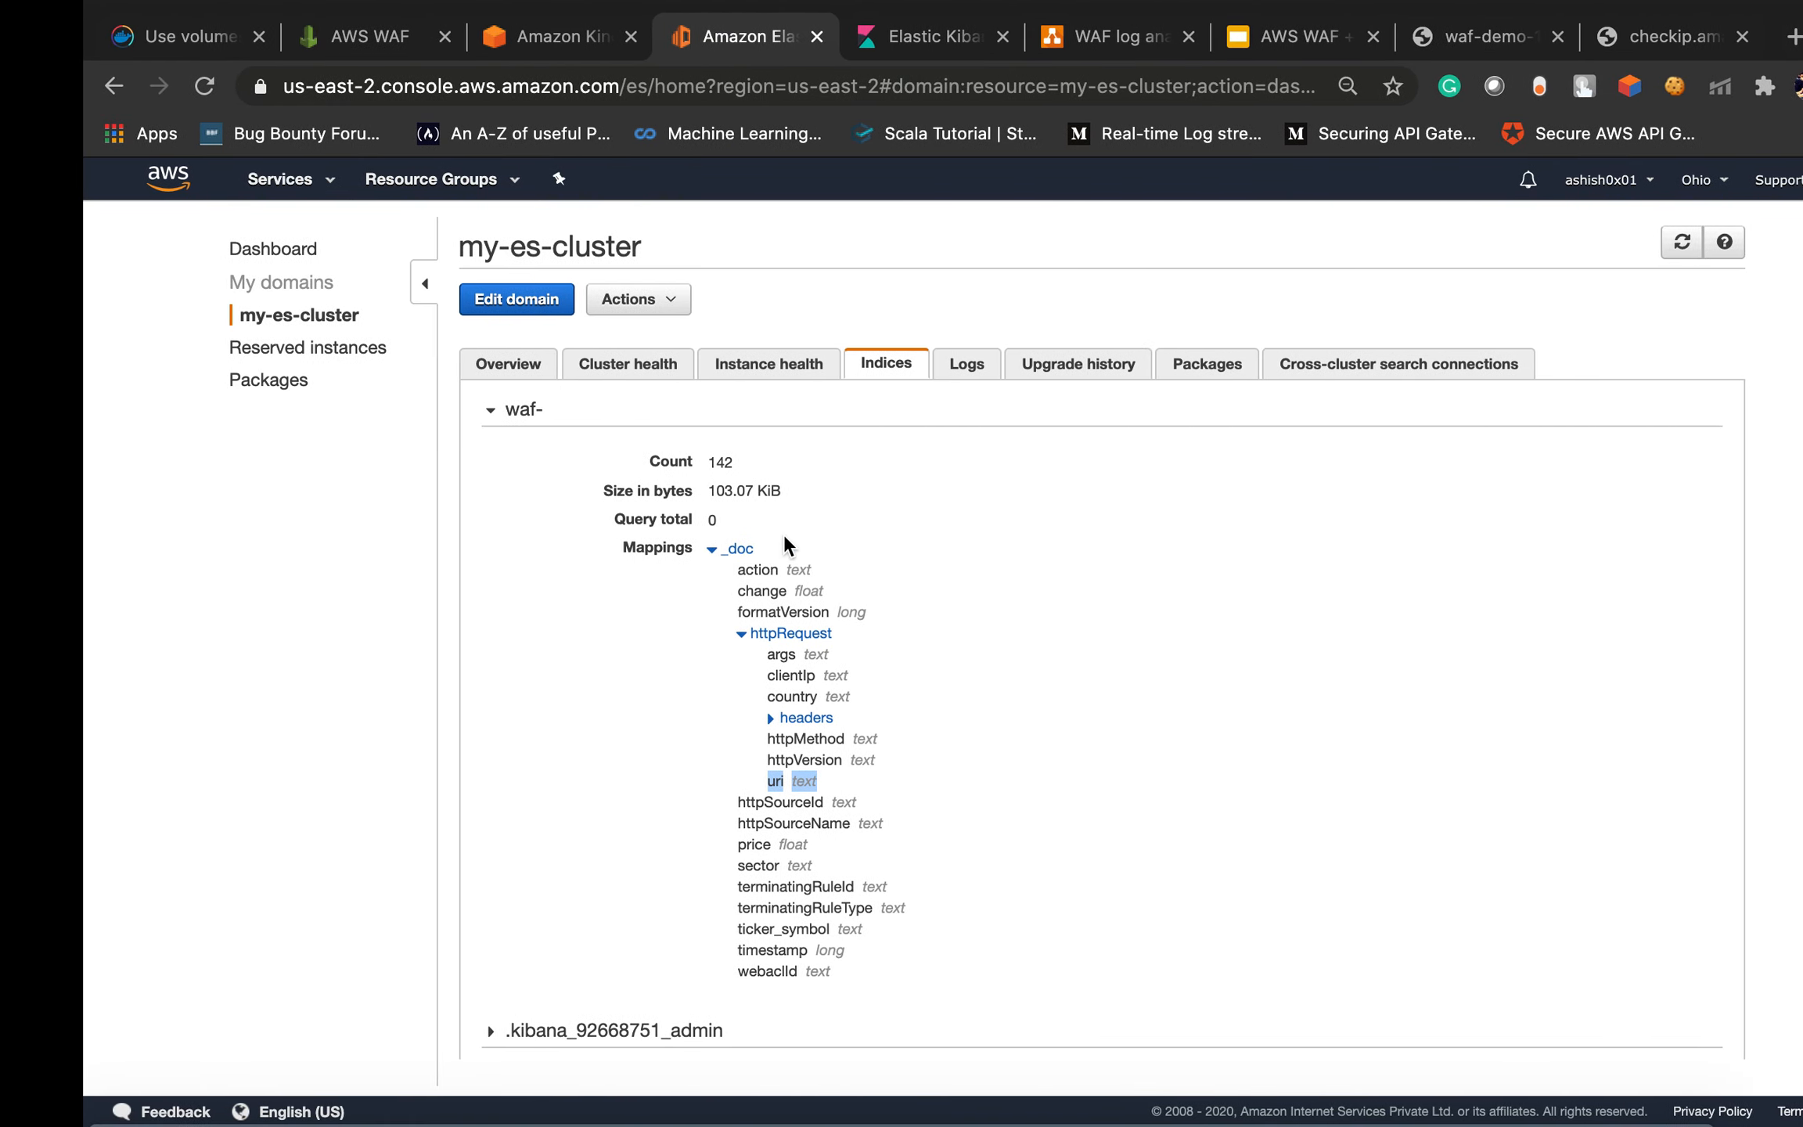